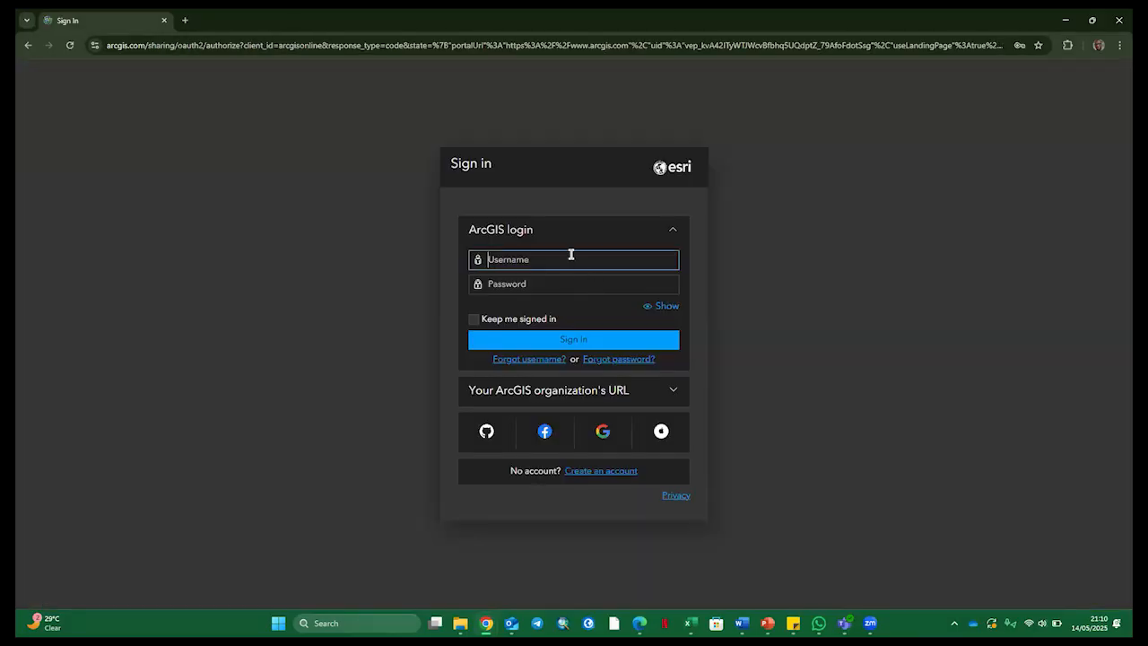
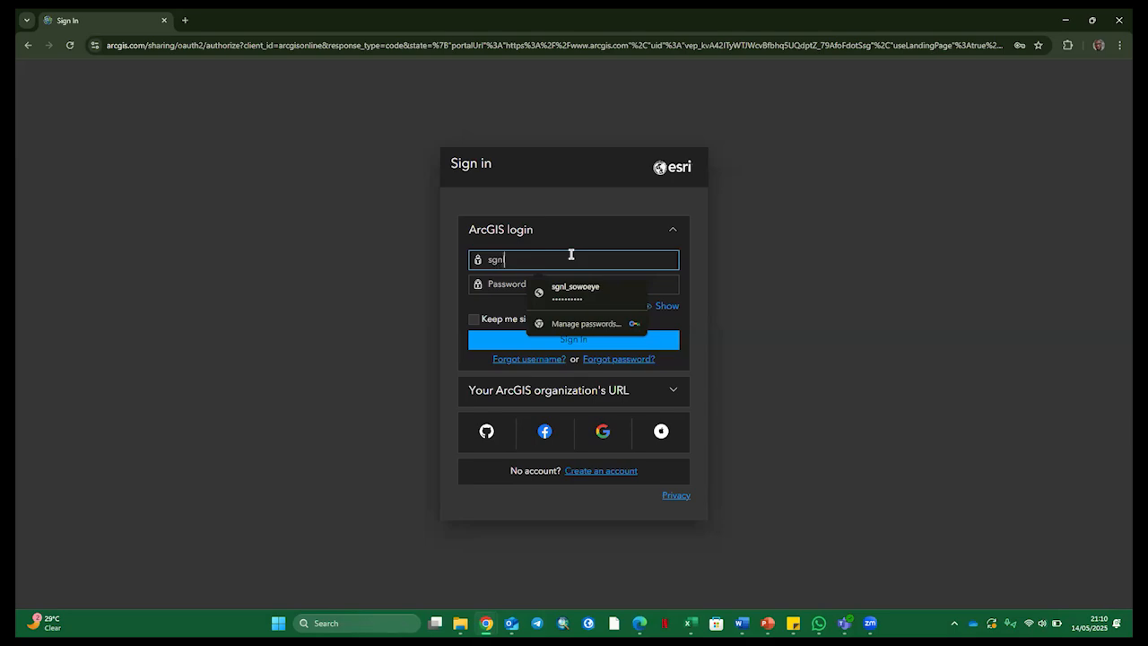
Sign in to the ArcGIS account with the account username and password.
key(Tab)
text(••••••)
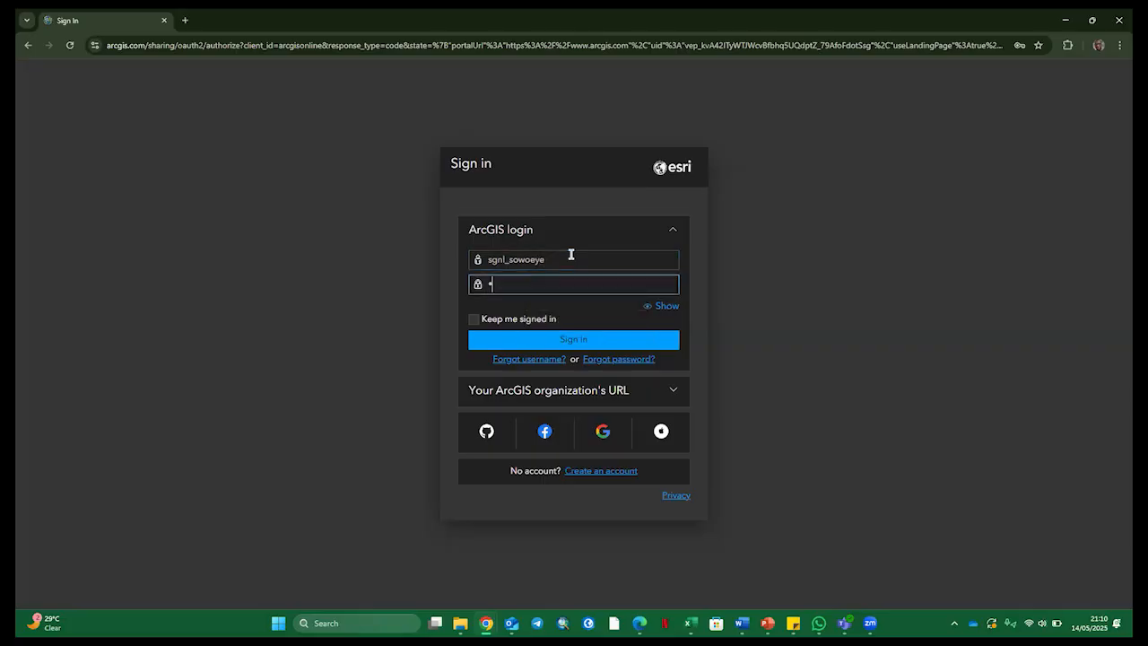
text(••••)
click(589, 338)
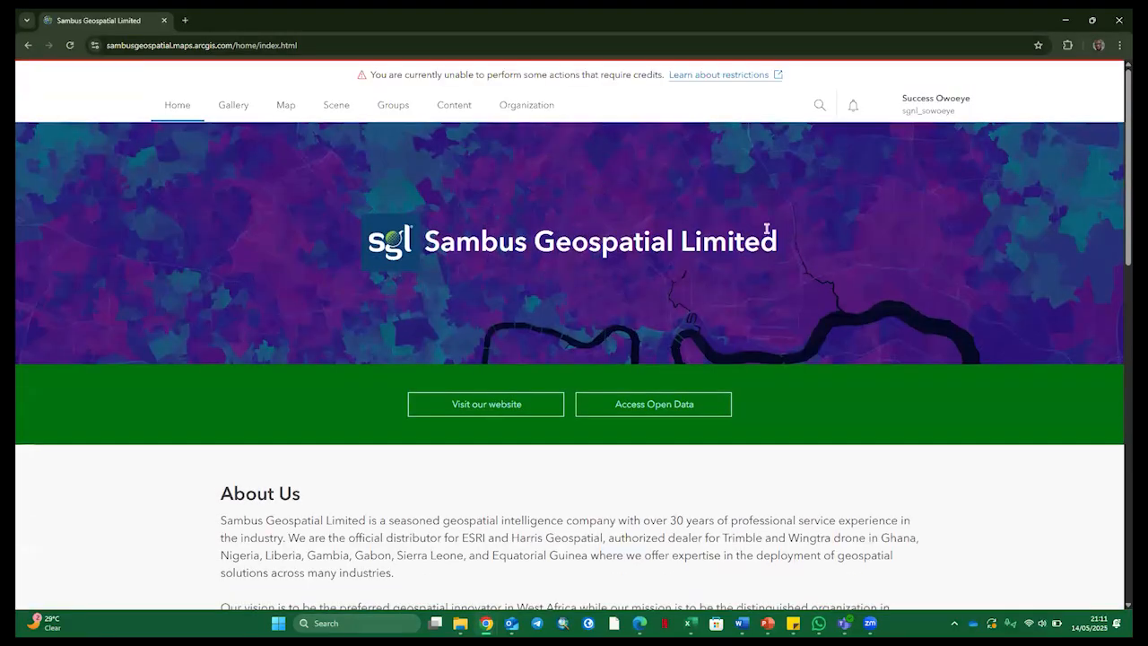
Open Survey123 from the organization's ArcGIS apps.
click(853, 105)
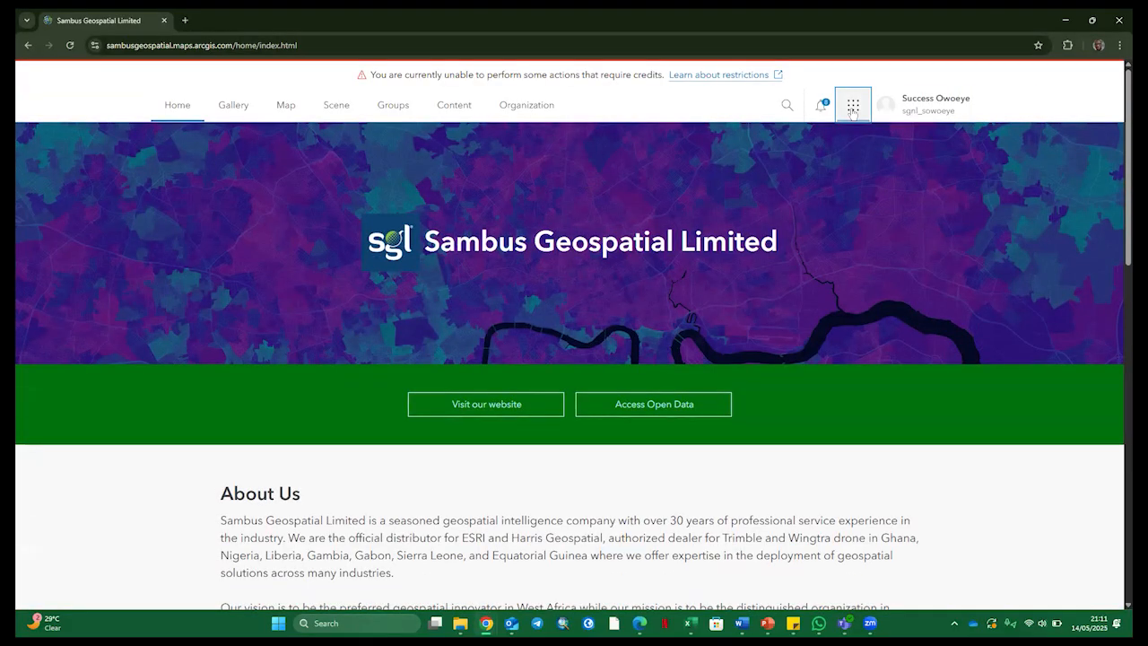
scroll(784, 316, down, 2)
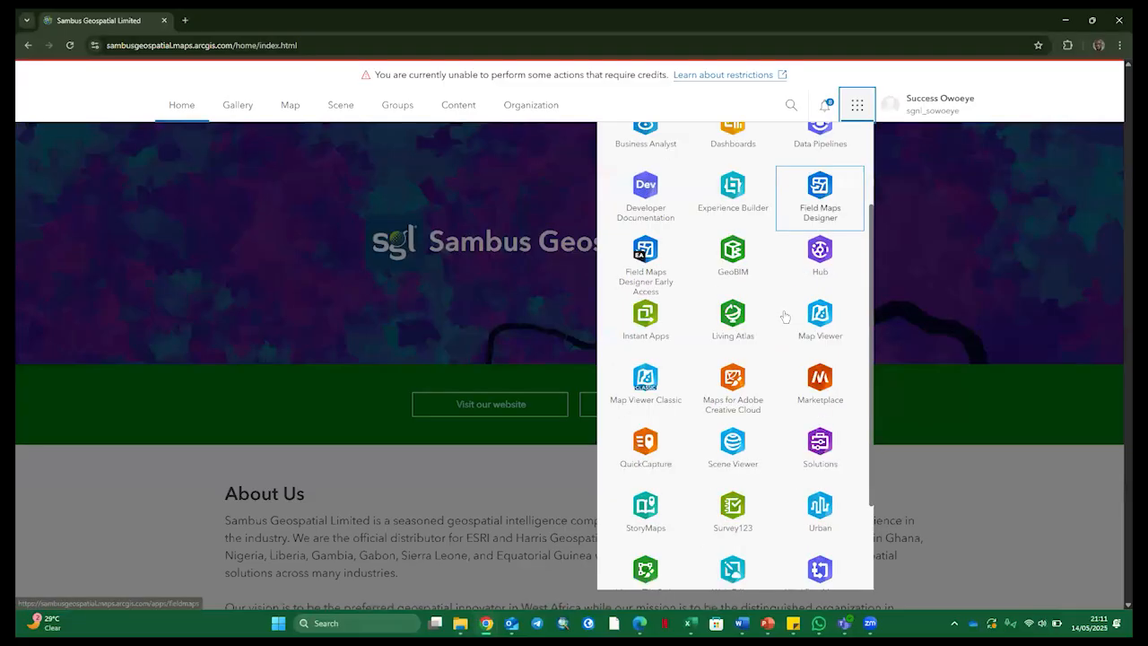
scroll(785, 316, down, 2)
click(737, 406)
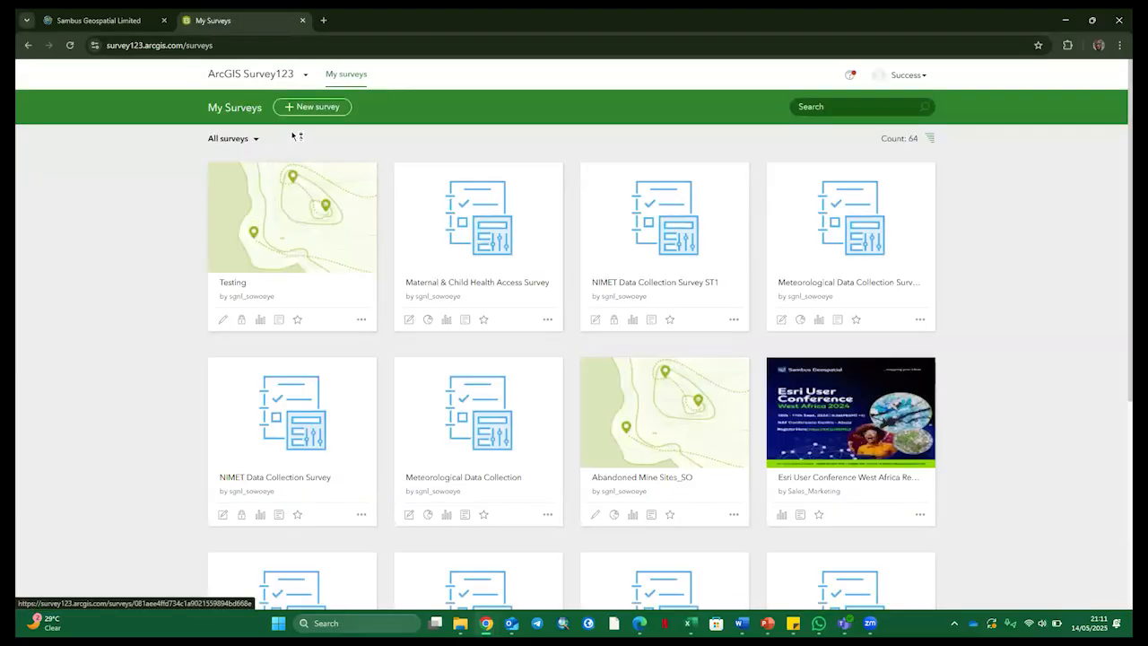
Create a new blank survey with the web designer and name it "Quiz".
click(310, 106)
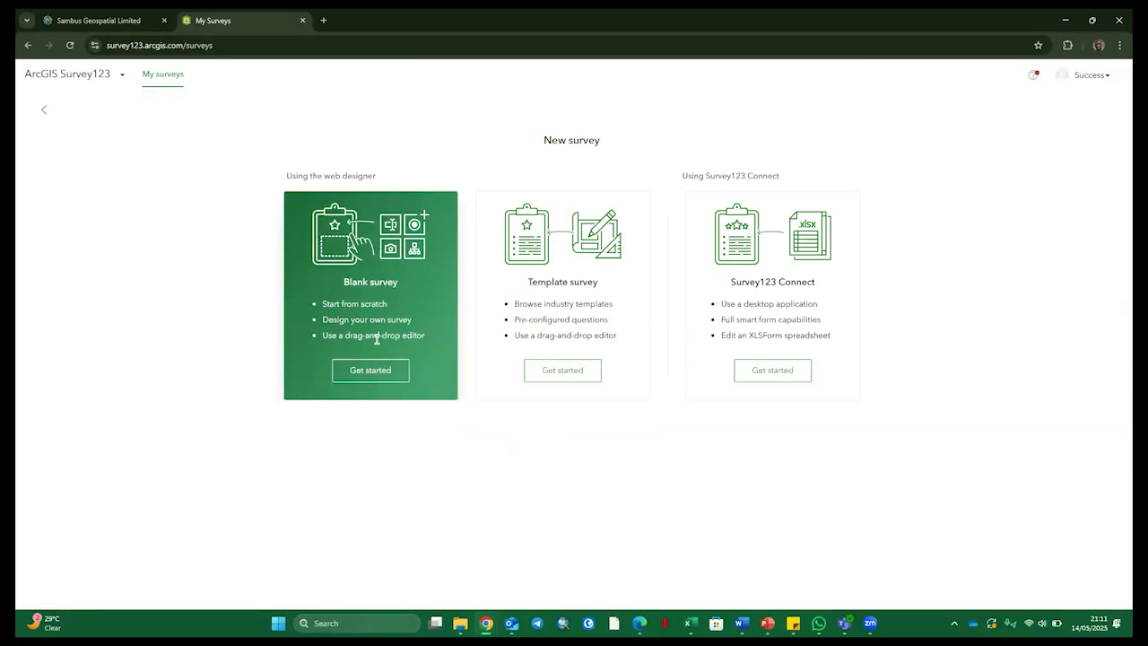
click(371, 377)
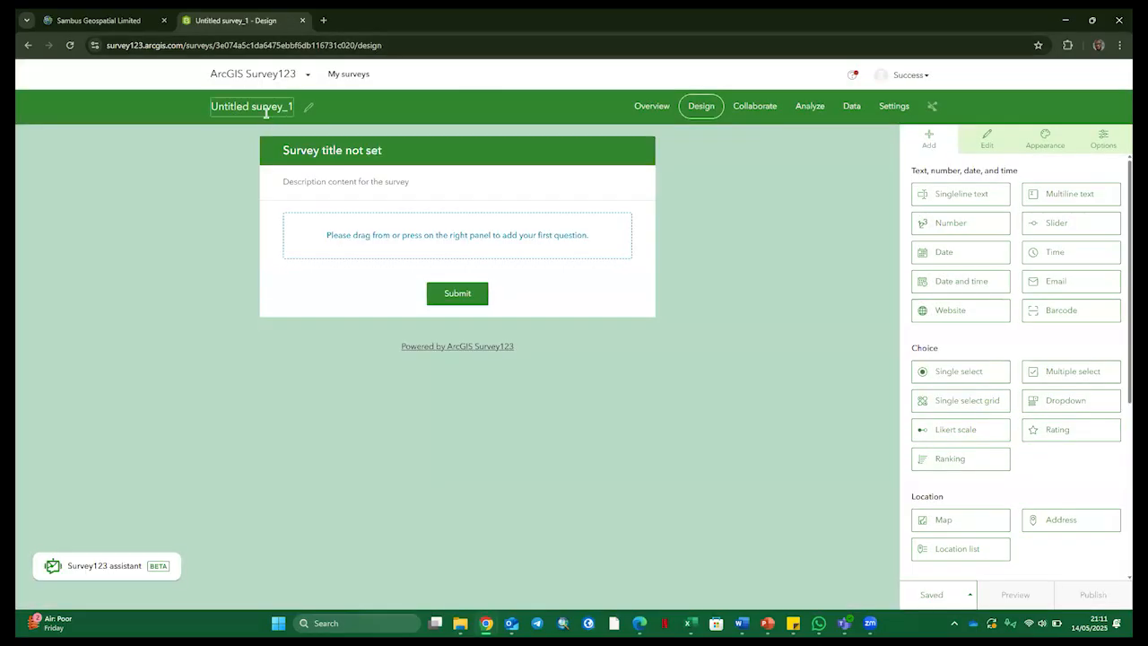
click(267, 108)
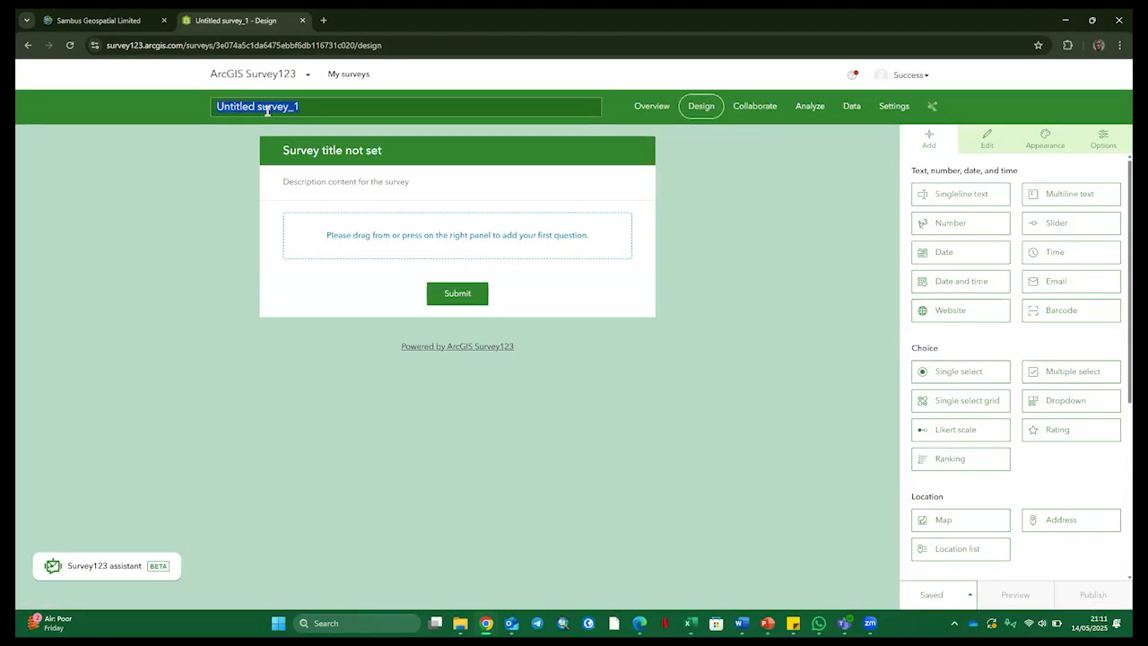
text(Quiz)
key(Return)
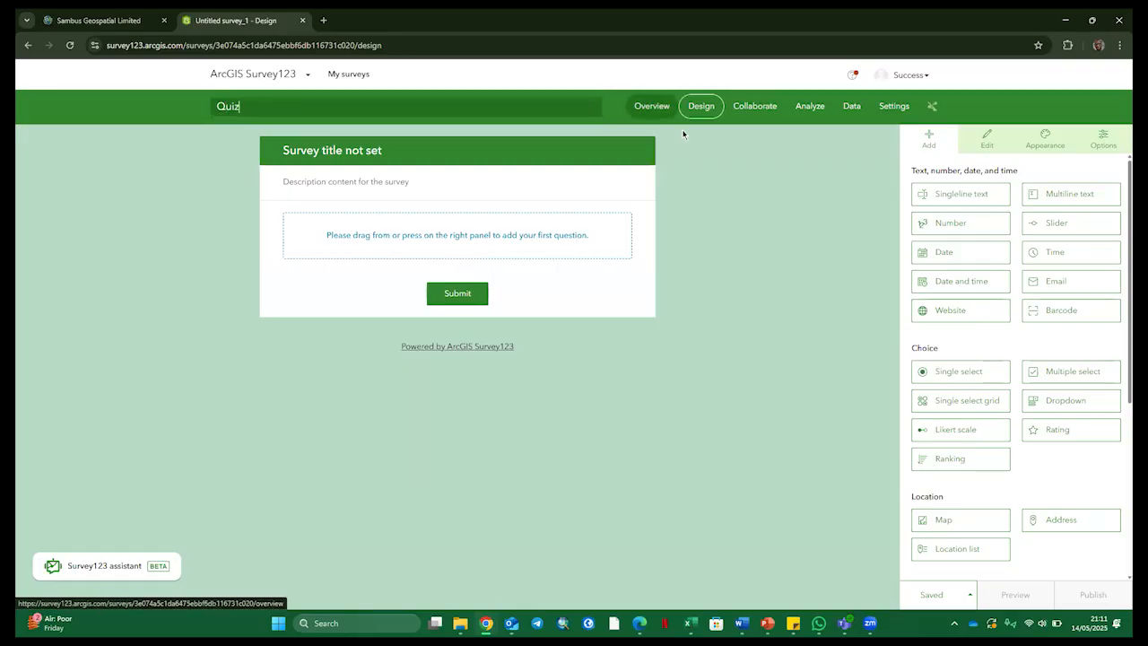
Set the survey header text to "Section 1 Quiz" and centre-align it.
click(379, 159)
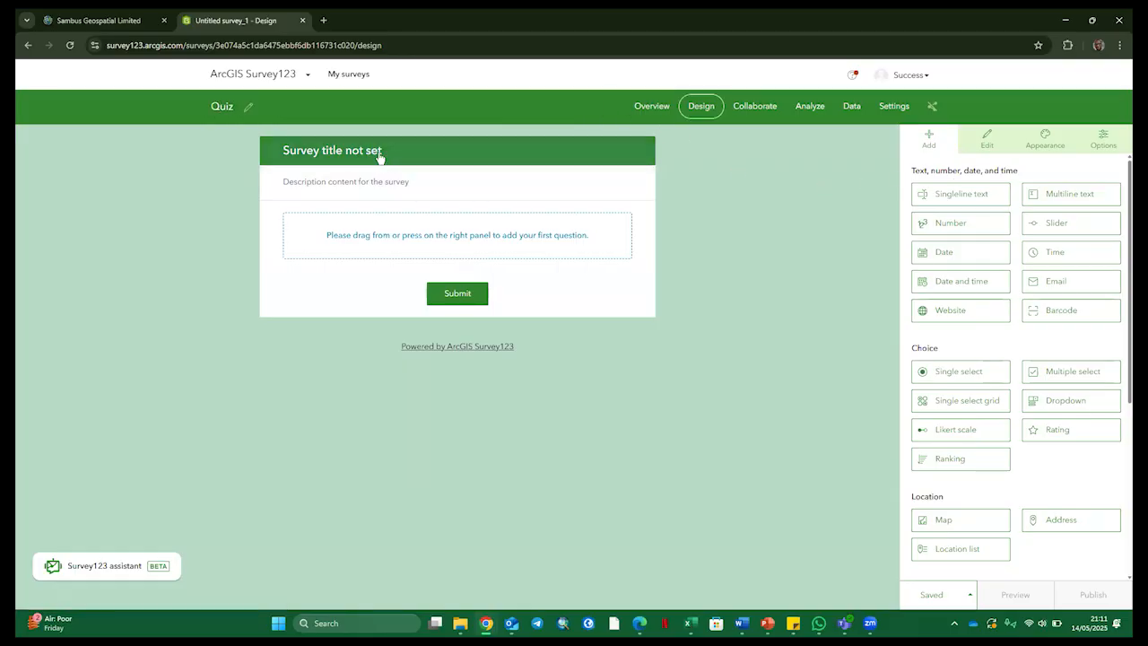
drag(1000, 236, 843, 243)
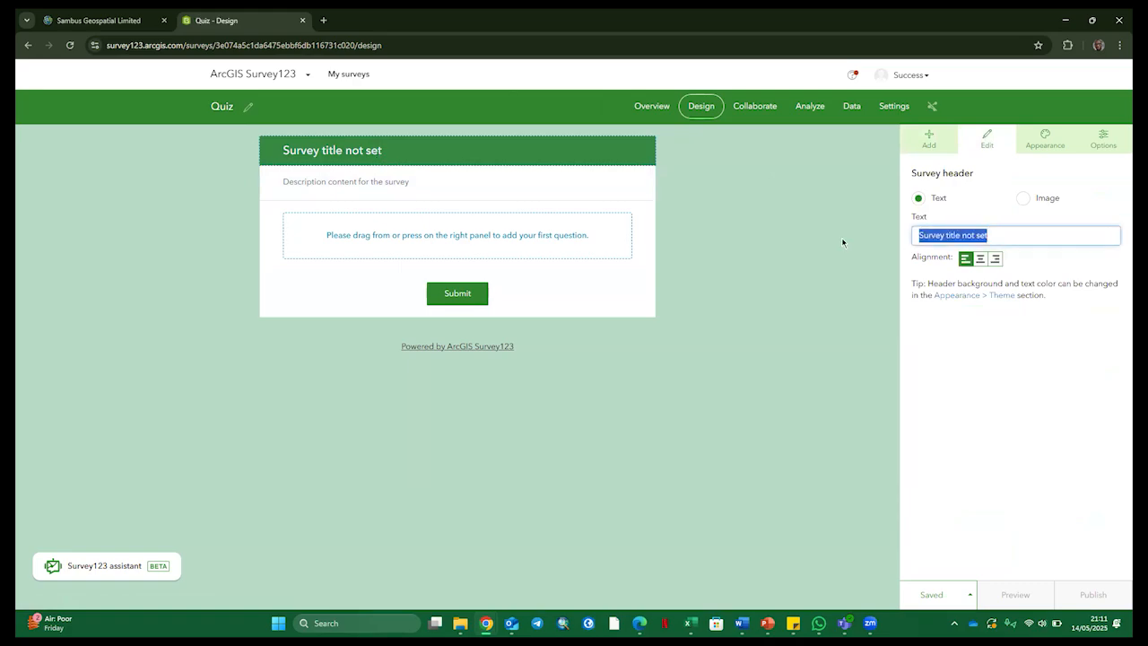
text(Da)
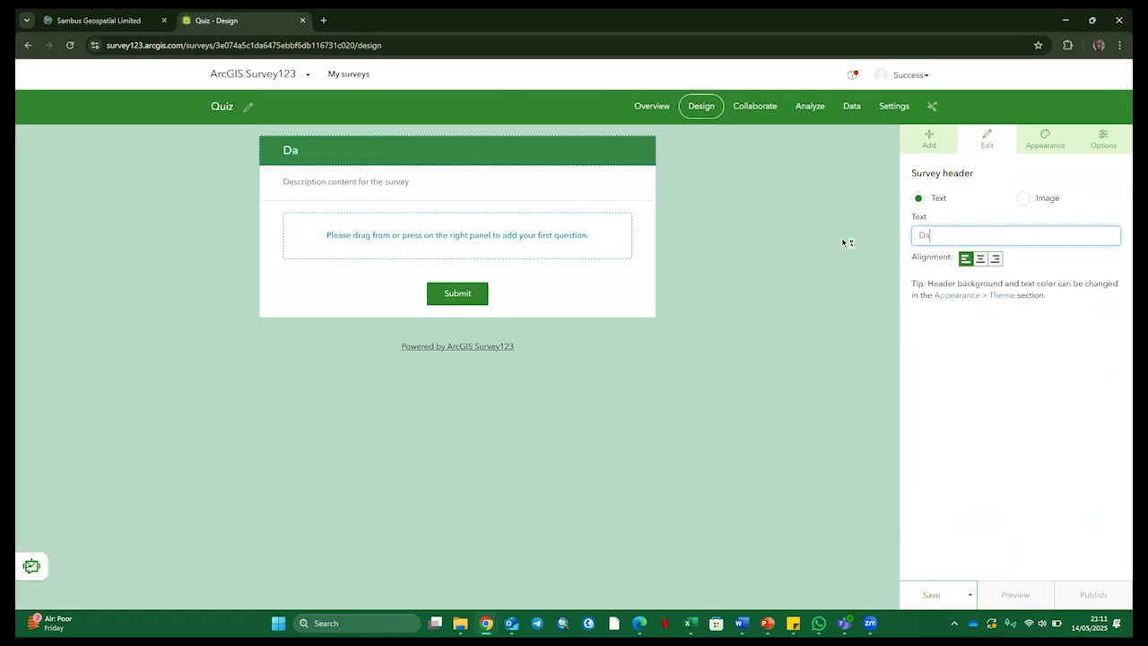
text(y 1)
key(BackSpace)
key(BackSpace)
key(BackSpace)
key(BackSpace)
key(BackSpace)
text(Section 1 Quiz)
click(980, 258)
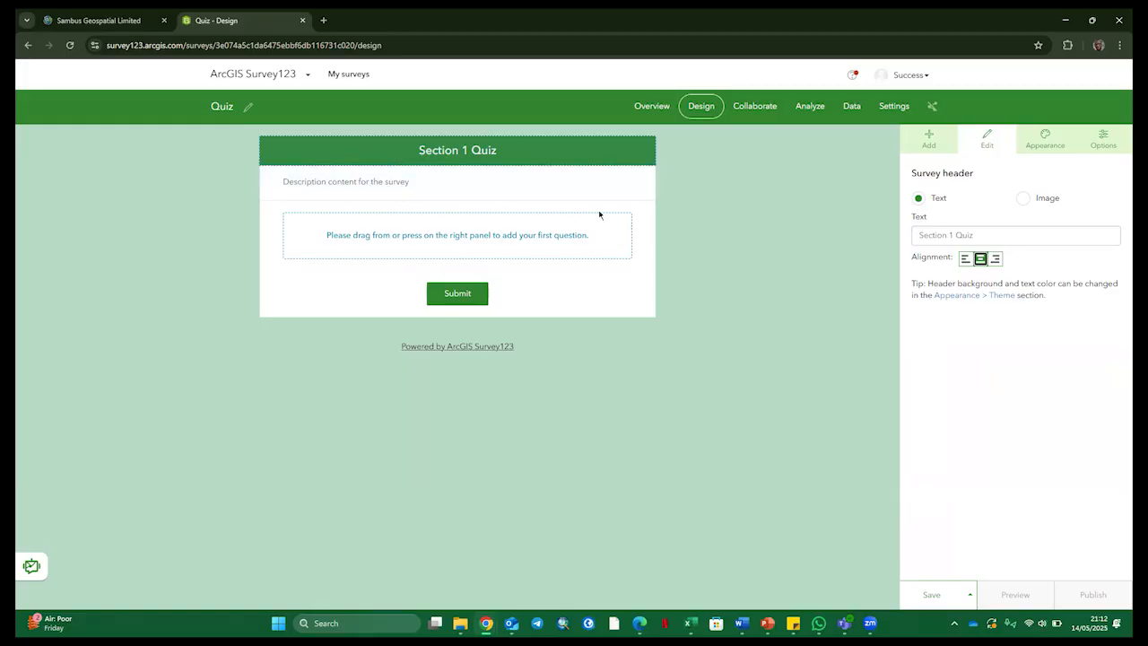
Add a single select question labelled "1. Which of the following is NOT a key component of GIS?".
click(932, 139)
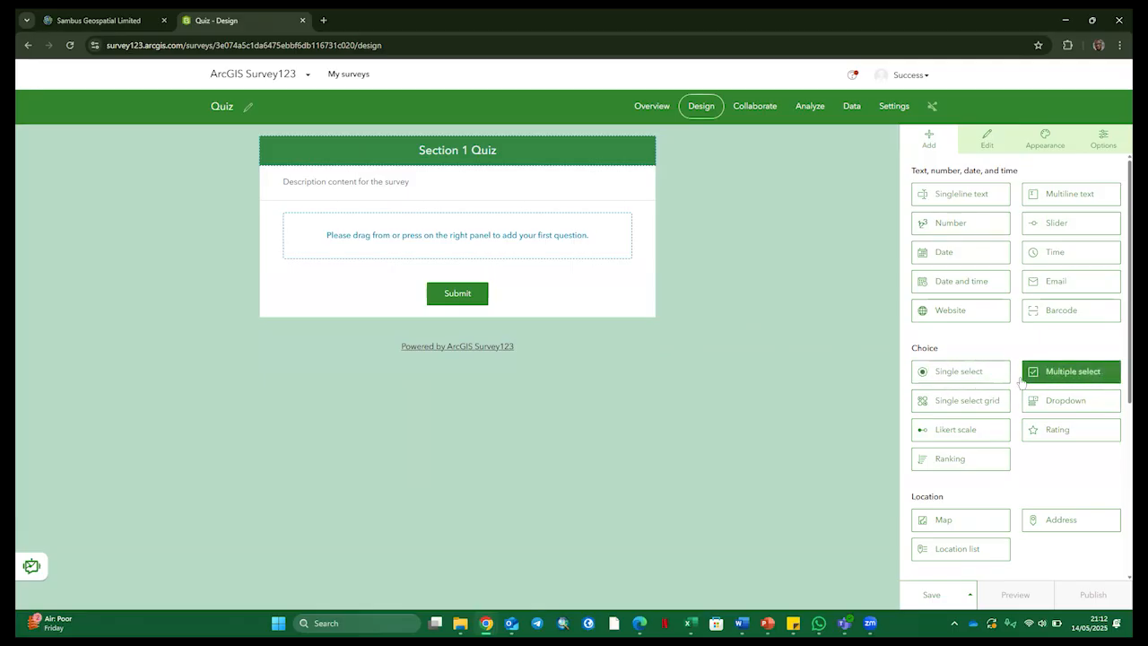
click(945, 373)
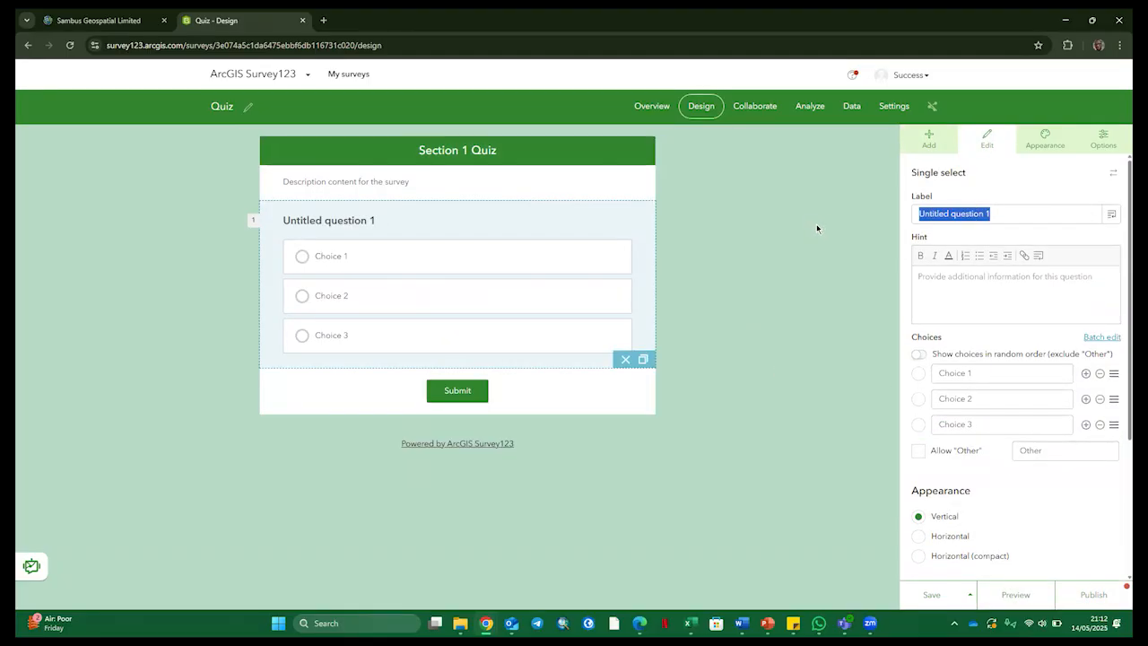
text(1.)
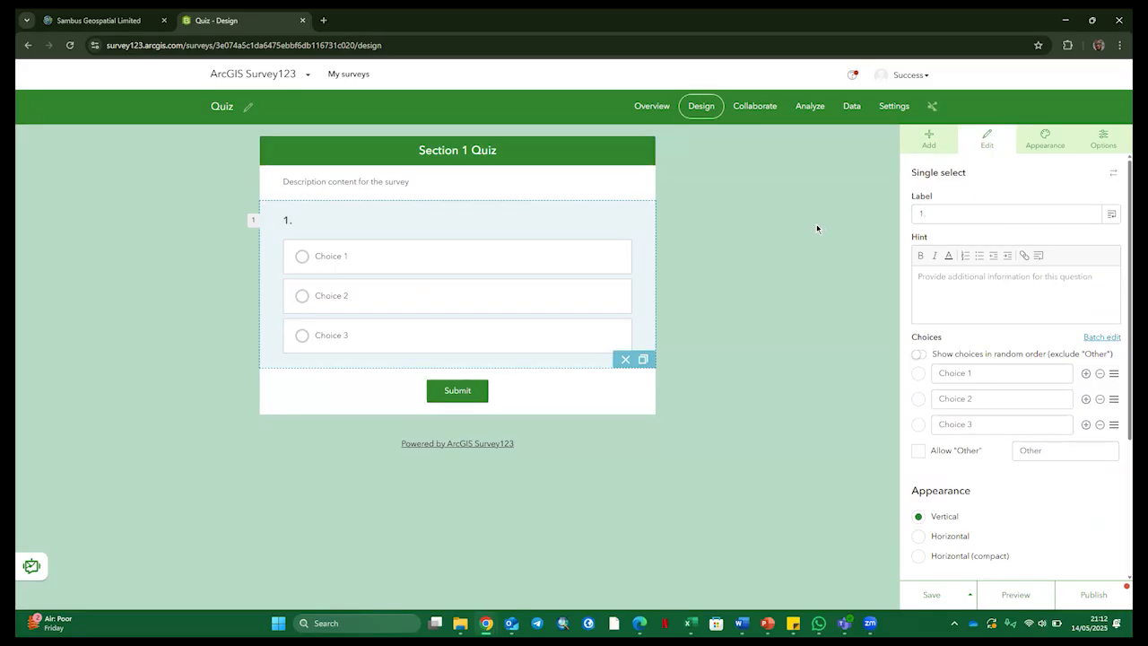
text(Which of the followi)
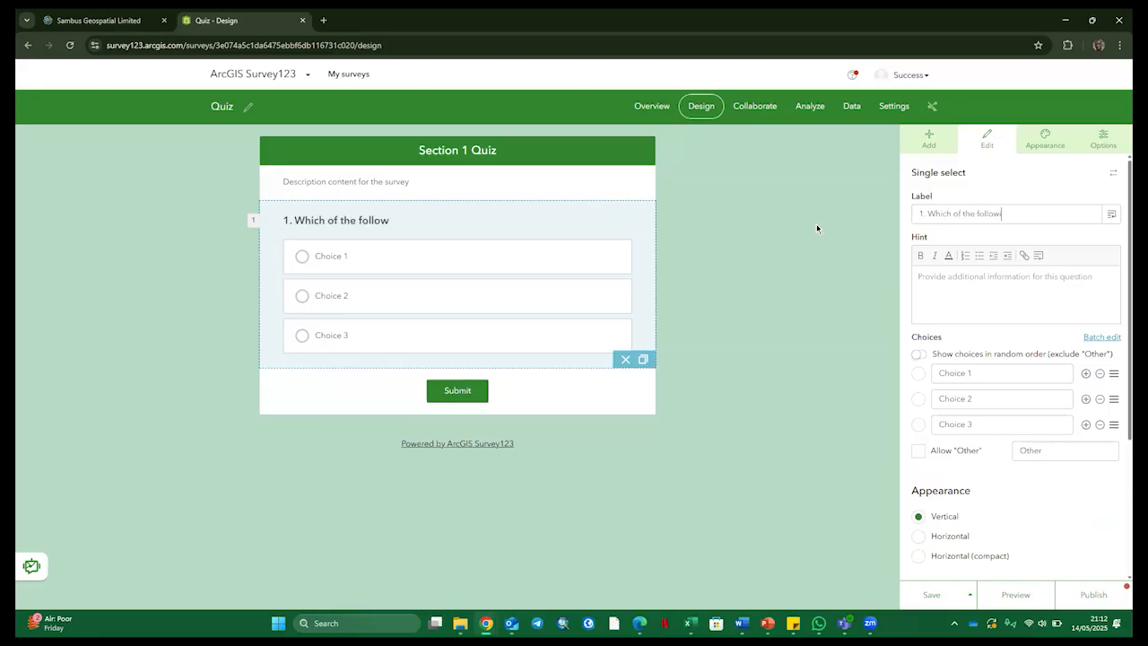
text(ng is not)
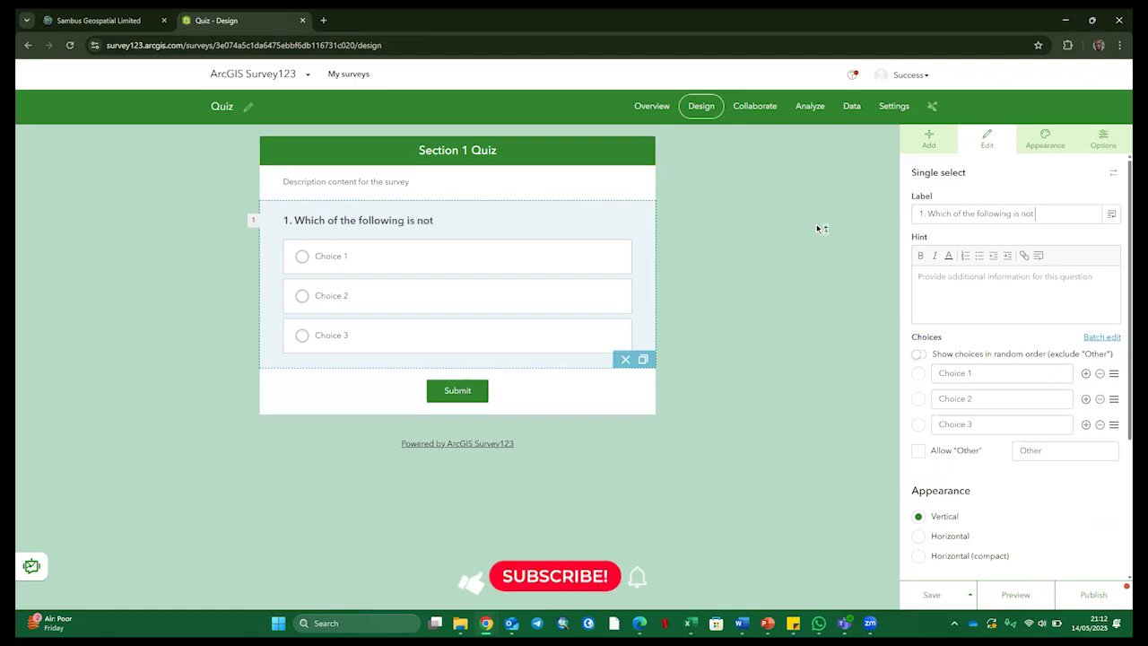
key(BackSpace)
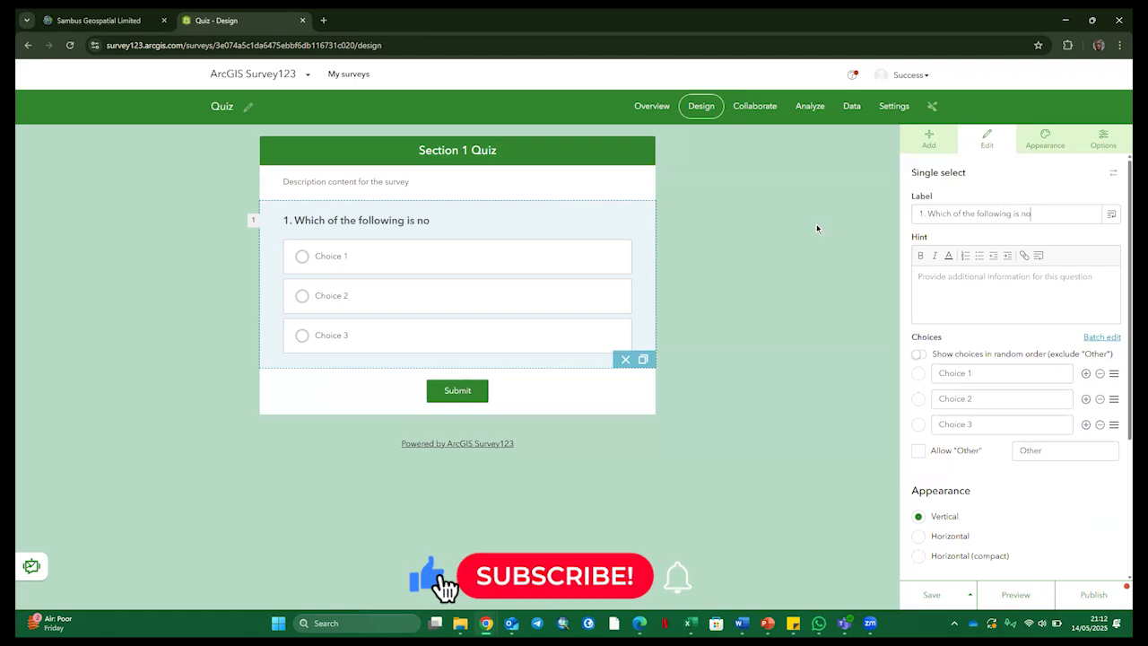
key(BackSpace)
key(BackSpace)
text(NOT)
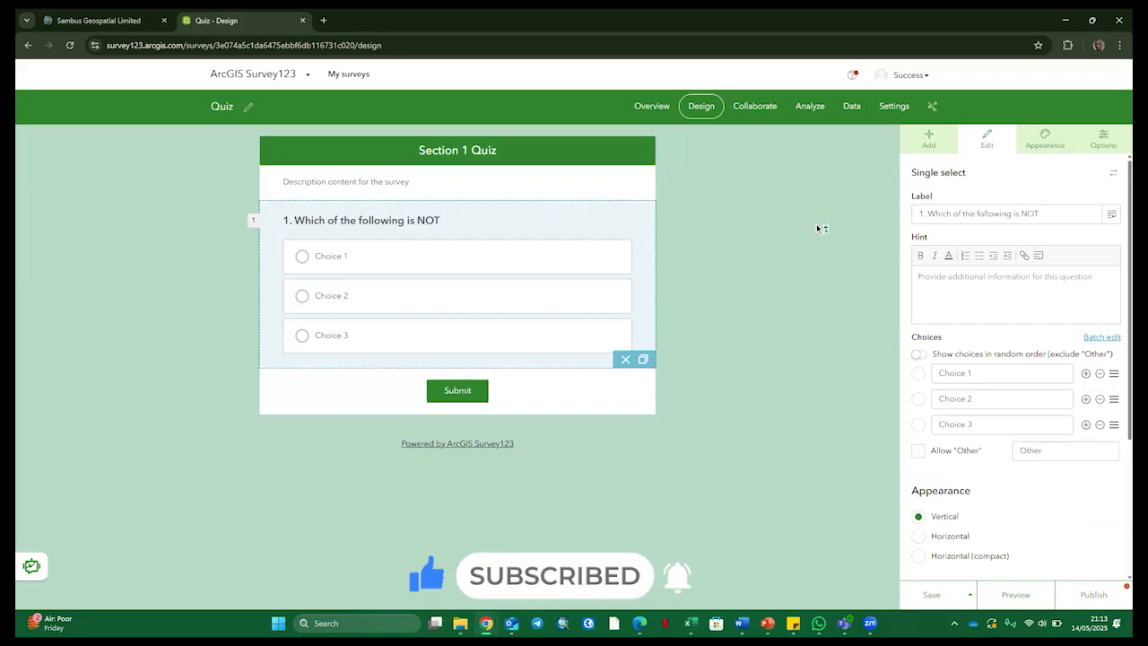
text( a key compom)
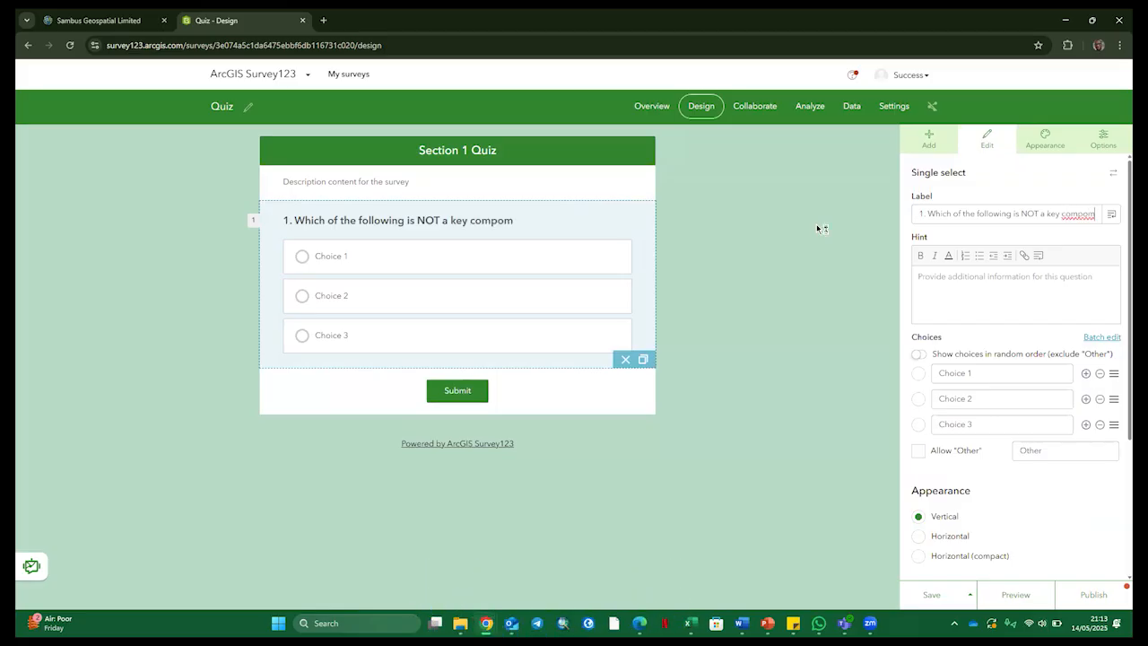
key(BackSpace)
text(nent)
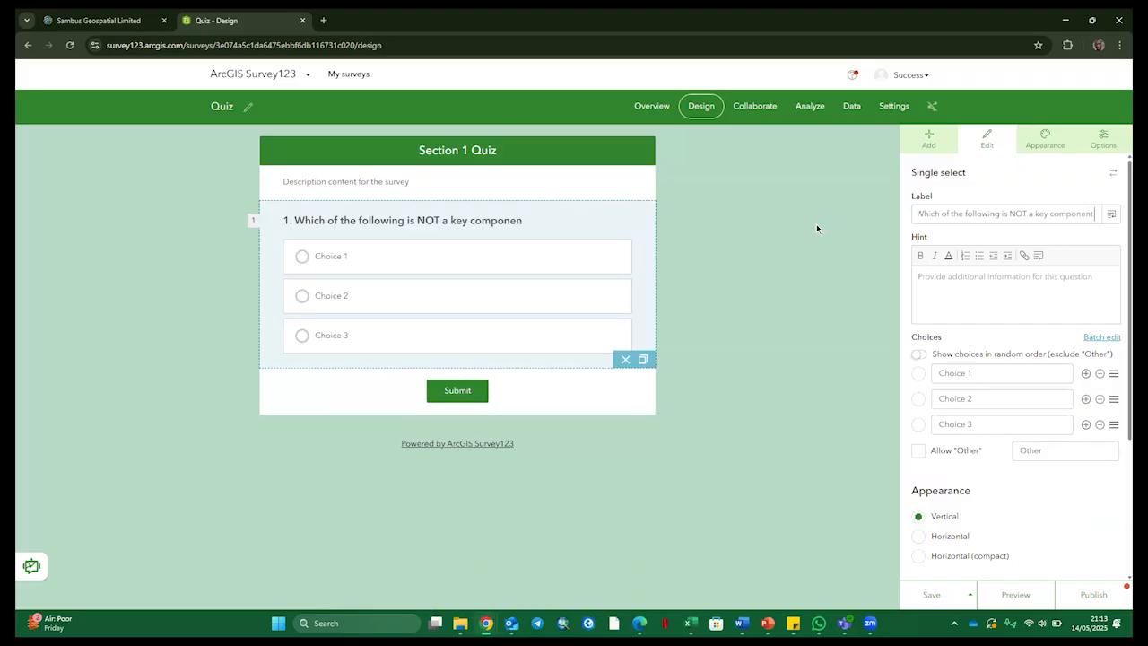
text( of GIS)
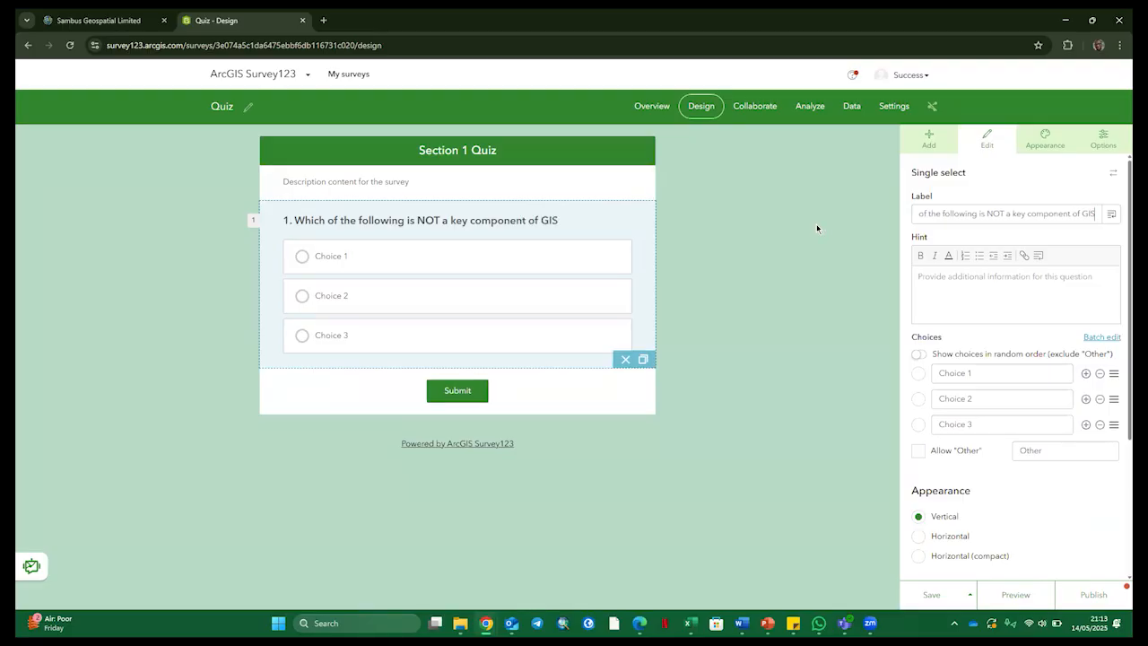
text(?)
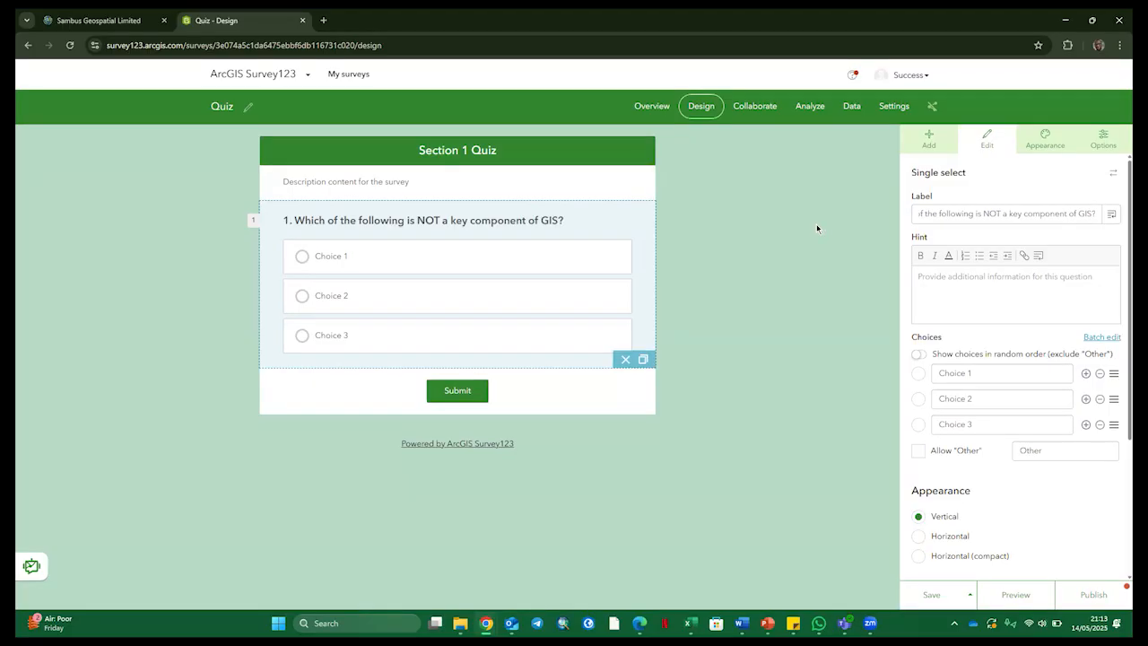
Set the question's first three choices to "People", "Data" and "Software".
click(993, 372)
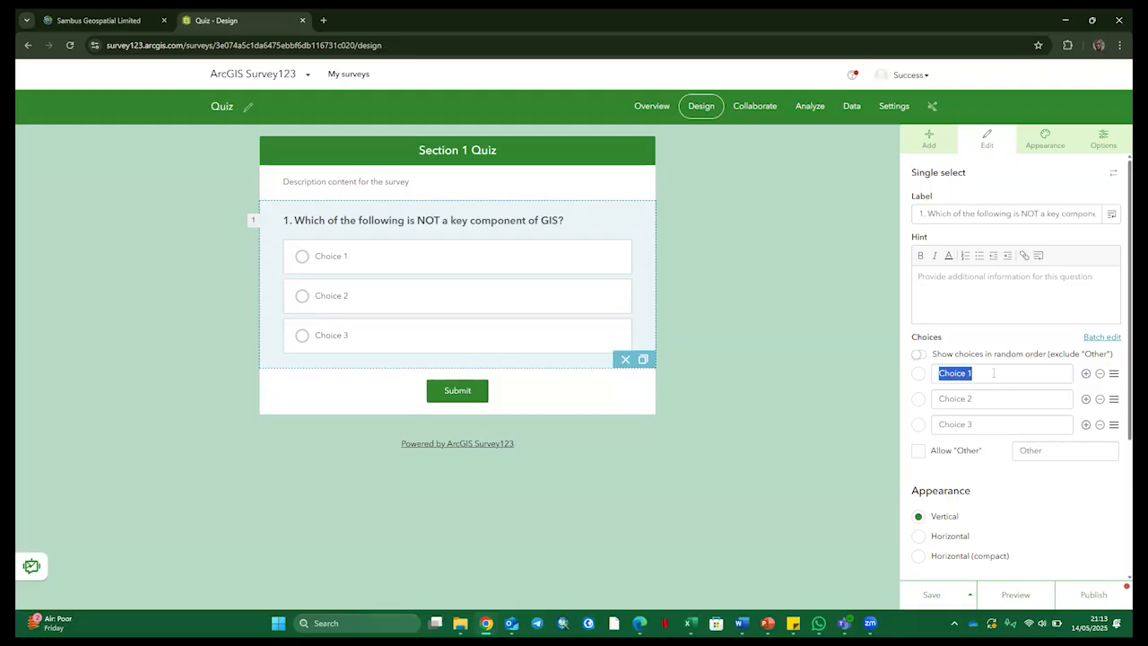
text(People)
click(975, 399)
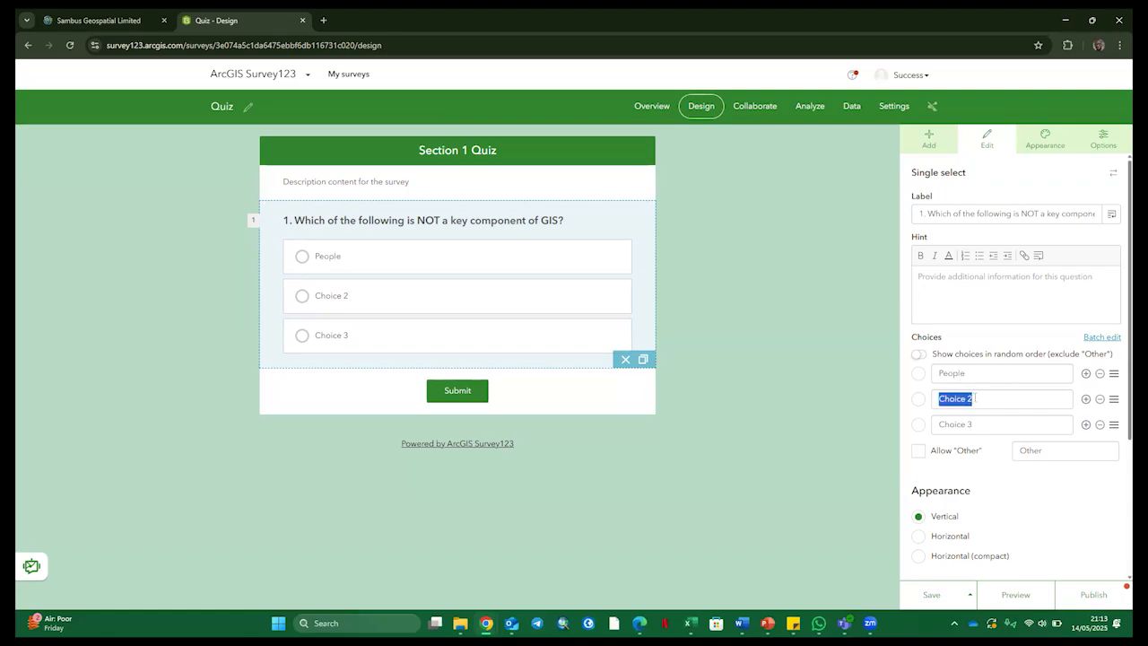
text(Data)
click(992, 426)
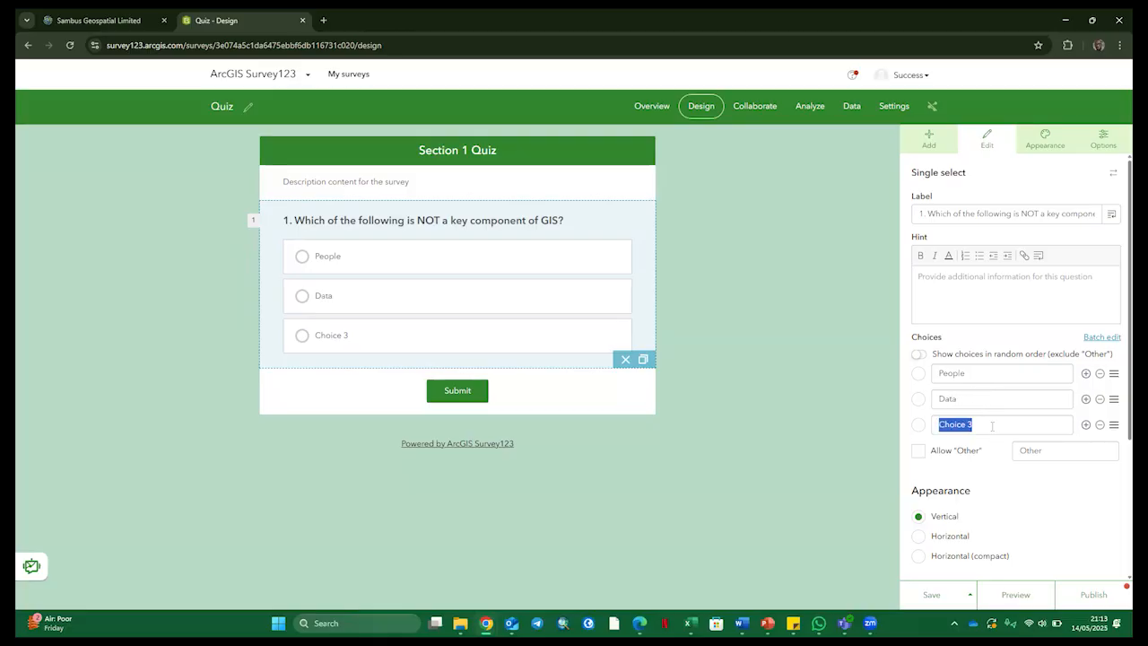
text(Software)
Add a fourth choice, "Electricity", below "Software".
click(1085, 424)
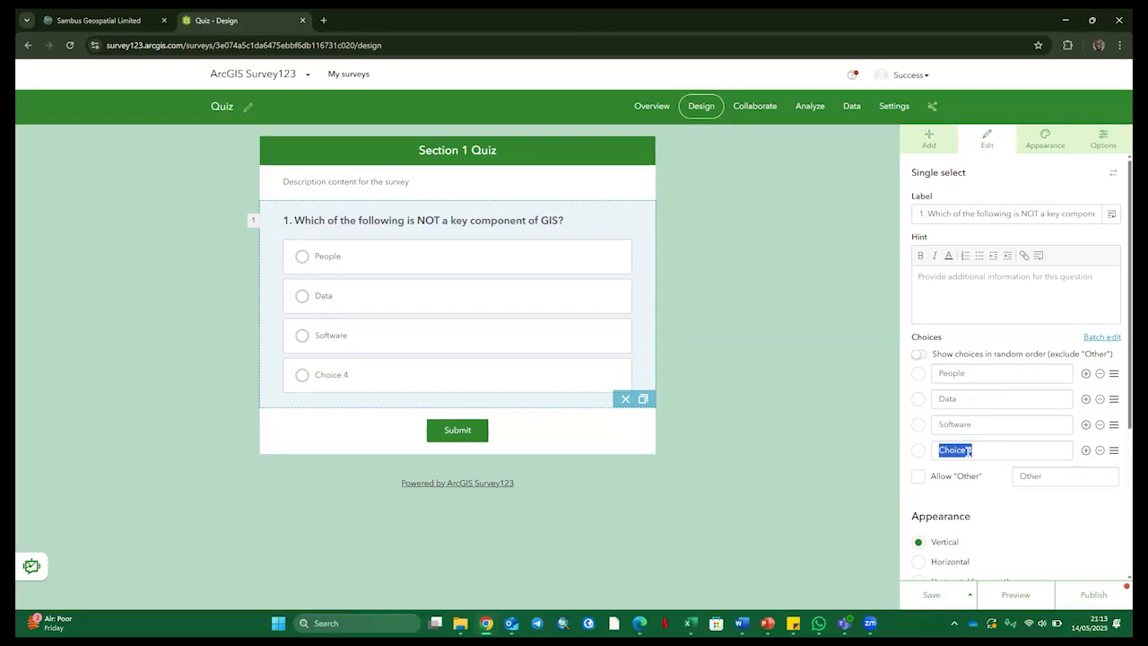
text(Electricity)
scroll(1020, 512, down, 3)
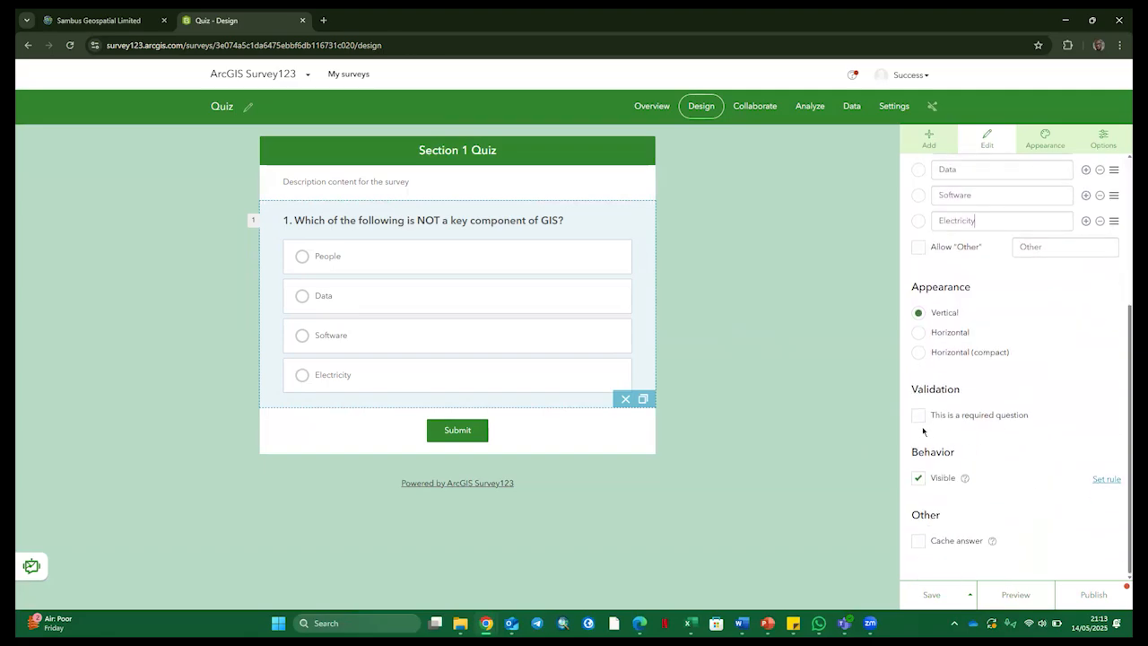
scroll(1067, 381, up, 2)
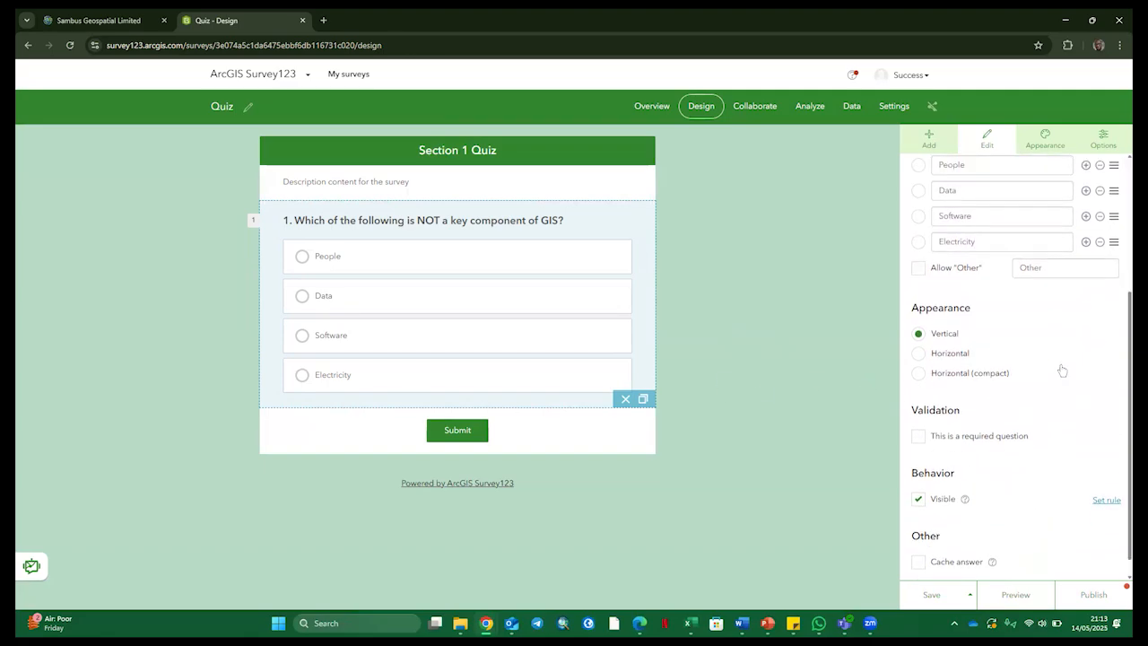
scroll(1066, 386, down, 2)
scroll(1063, 387, up, 3)
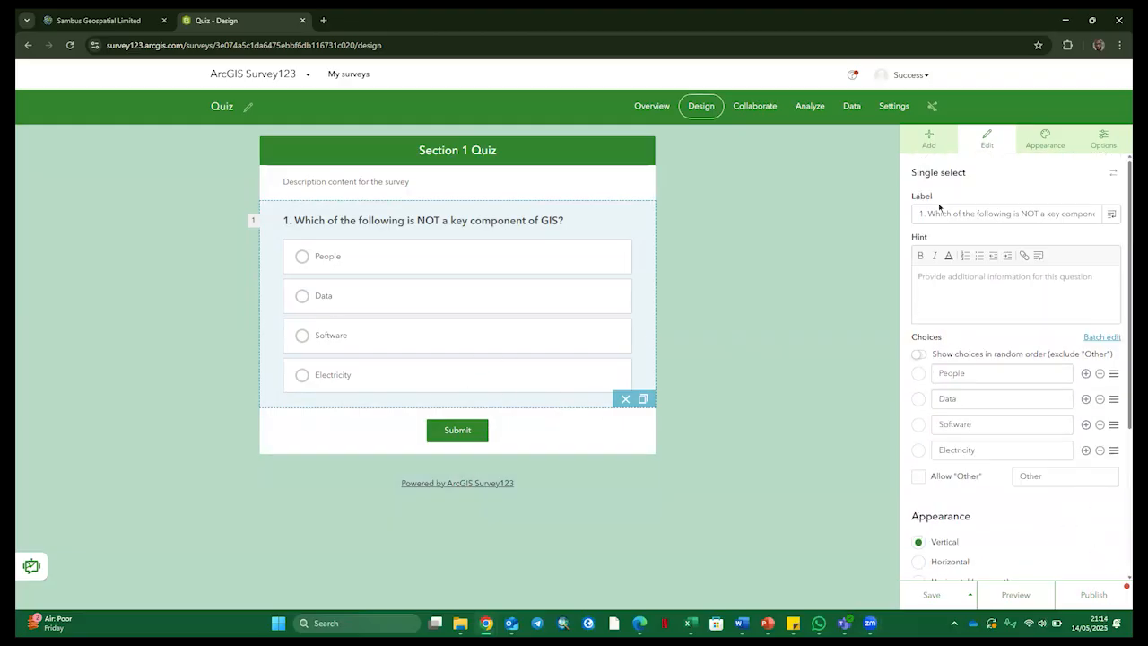
Add a note element below the GIS components question.
click(929, 141)
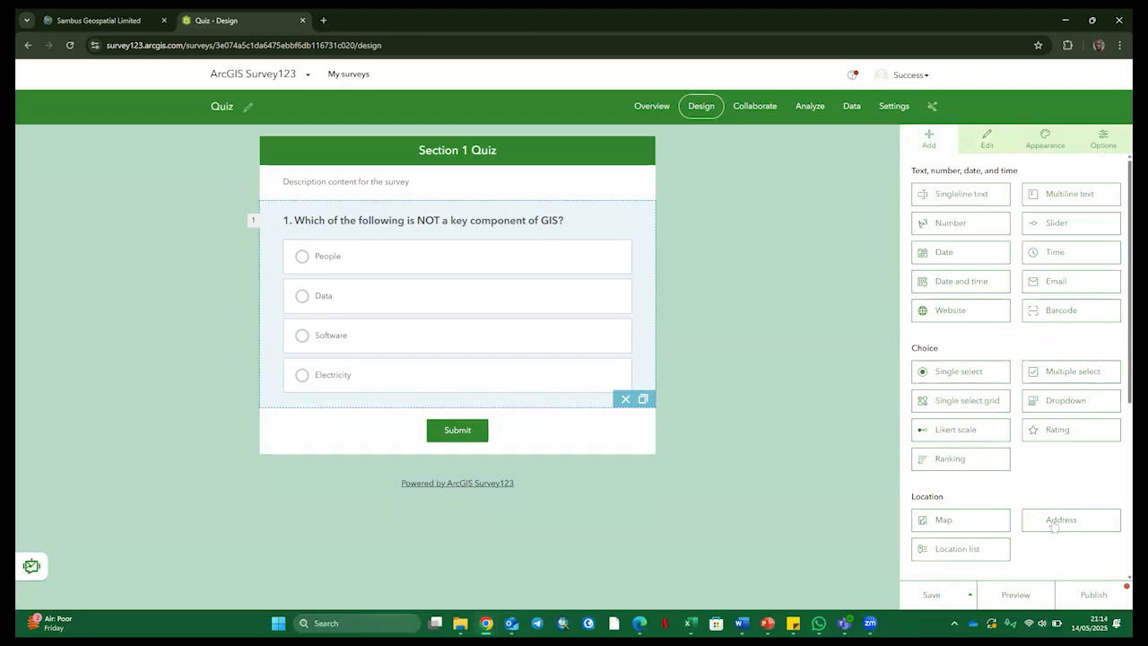
scroll(1071, 547, down, 3)
click(943, 408)
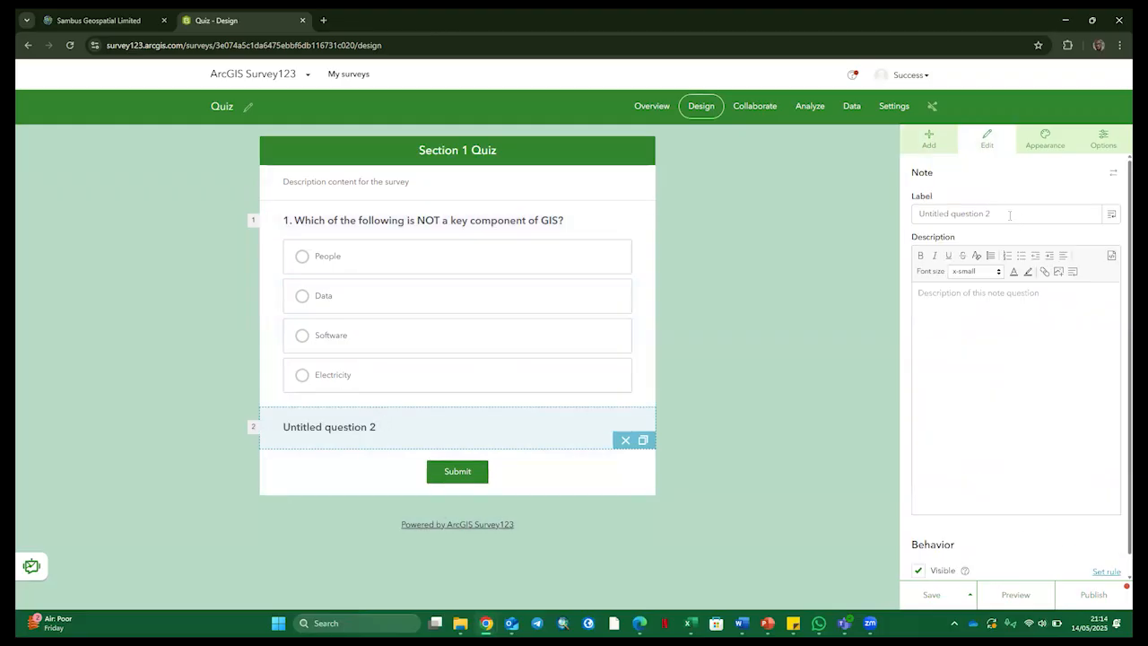
Label the new note below the GIS components question "People".
click(1009, 213)
drag(1008, 214, 856, 226)
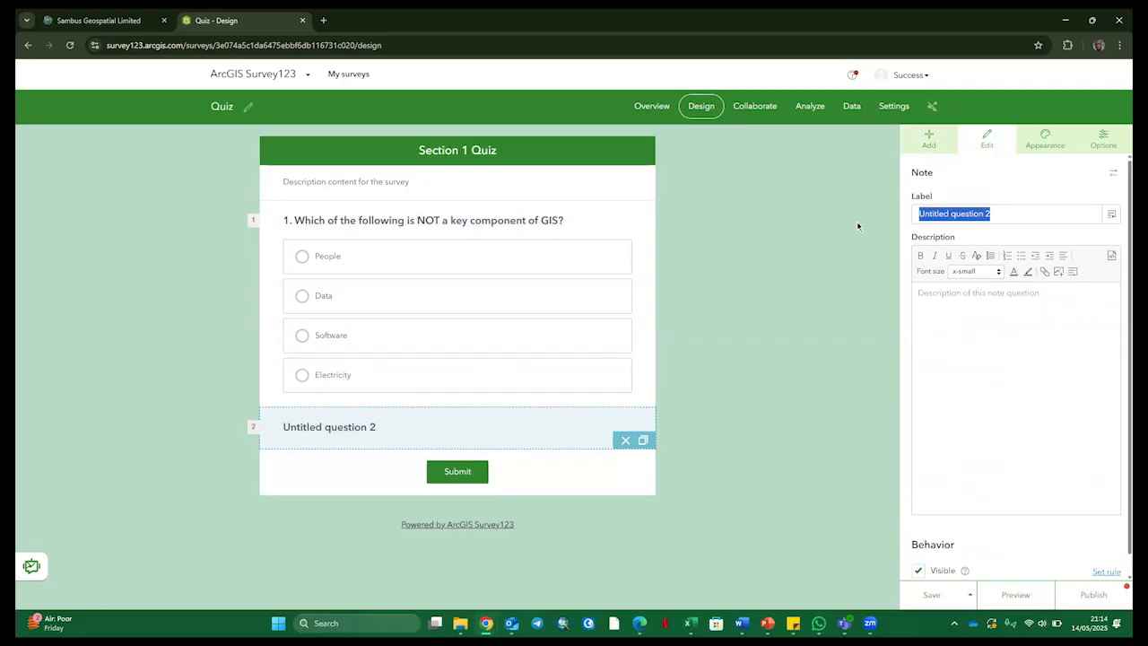
text(Peopl)
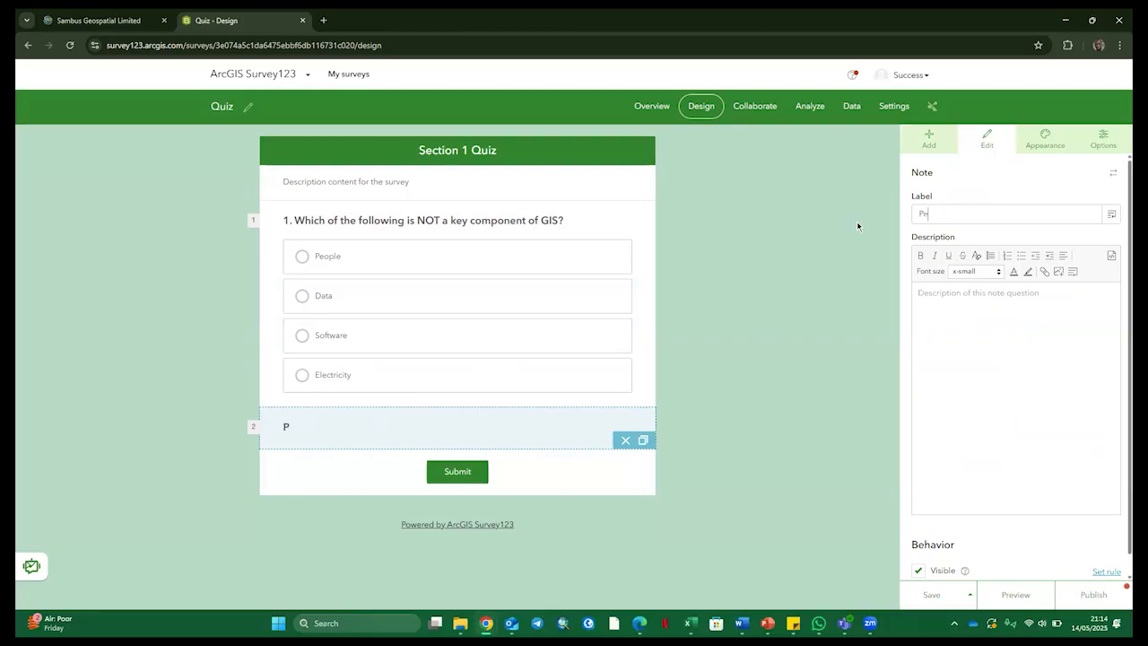
text(e)
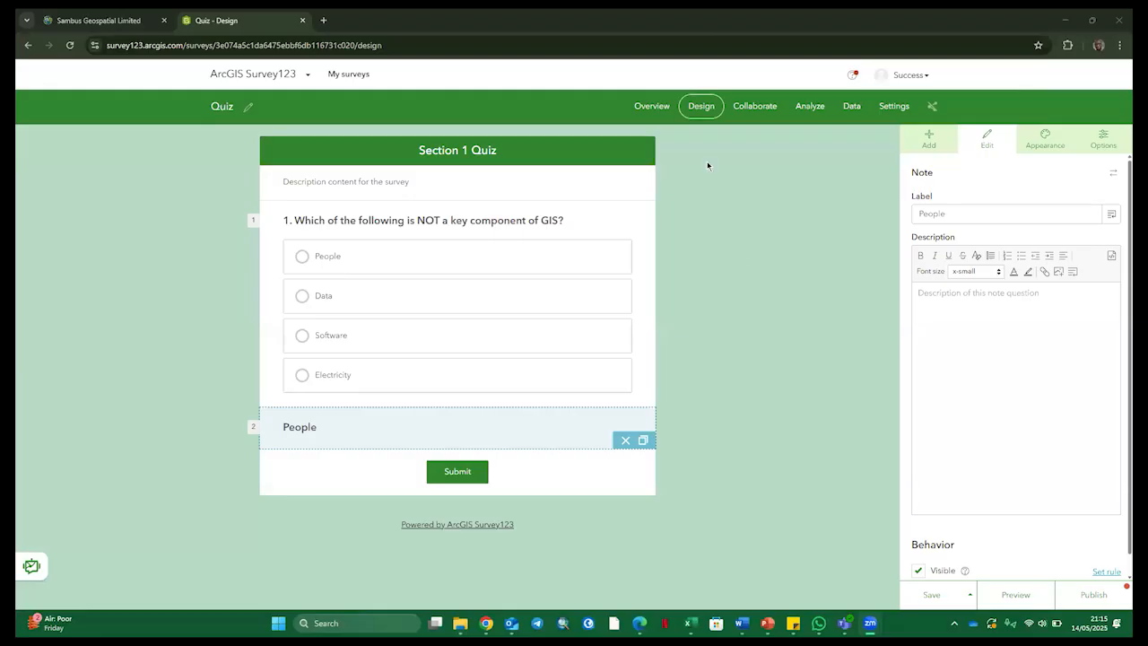
Copy the red X image from the "Self Check Quiz" Word document into the People note's description in Survey123.
click(975, 350)
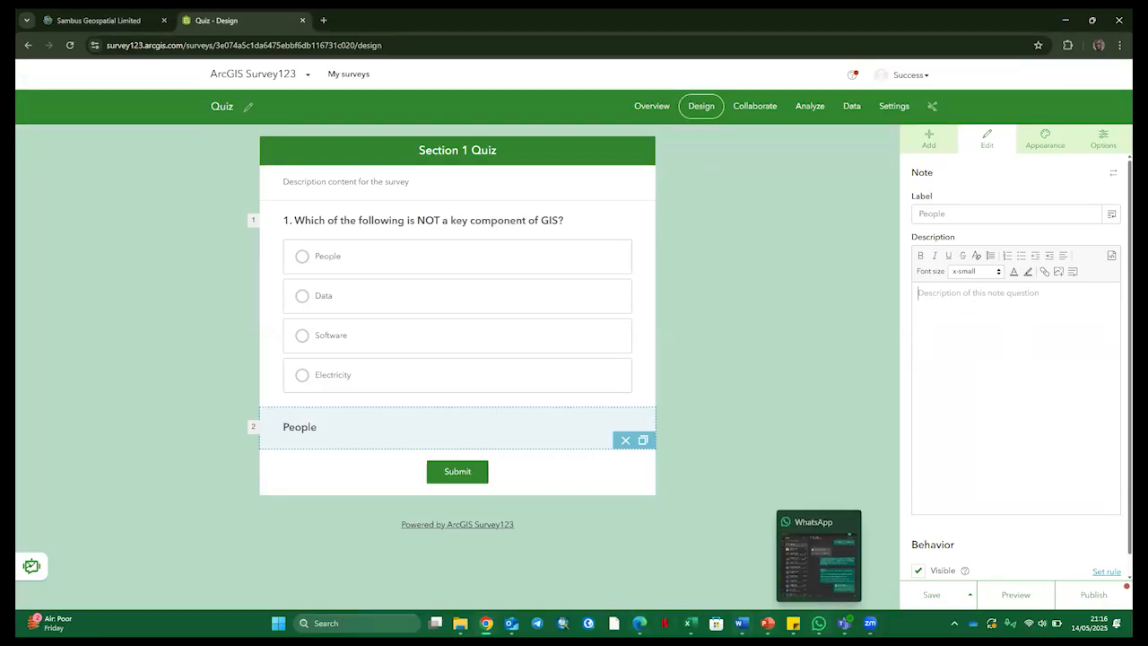
mouse_move(741, 622)
click(718, 555)
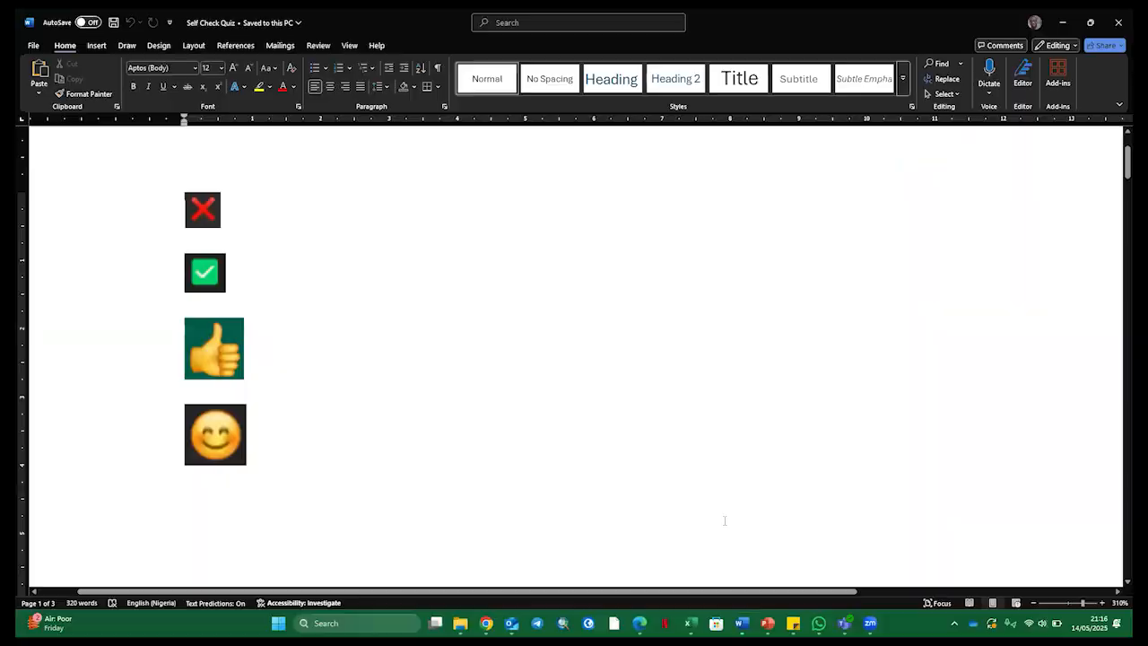
click(203, 215)
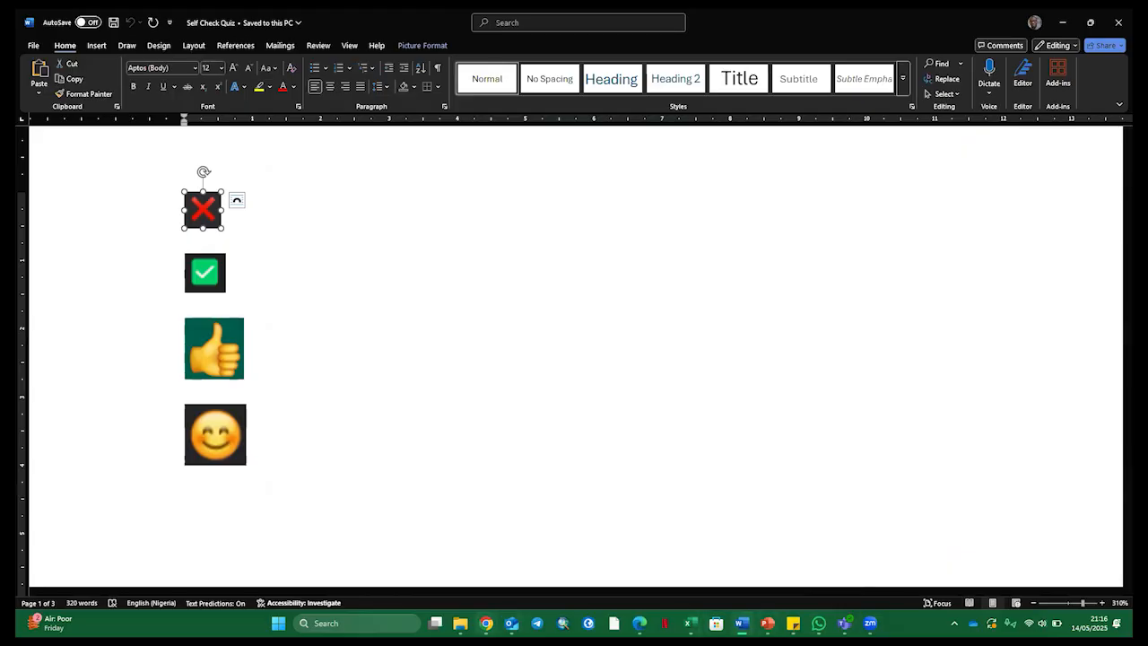
mouse_move(486, 623)
click(638, 566)
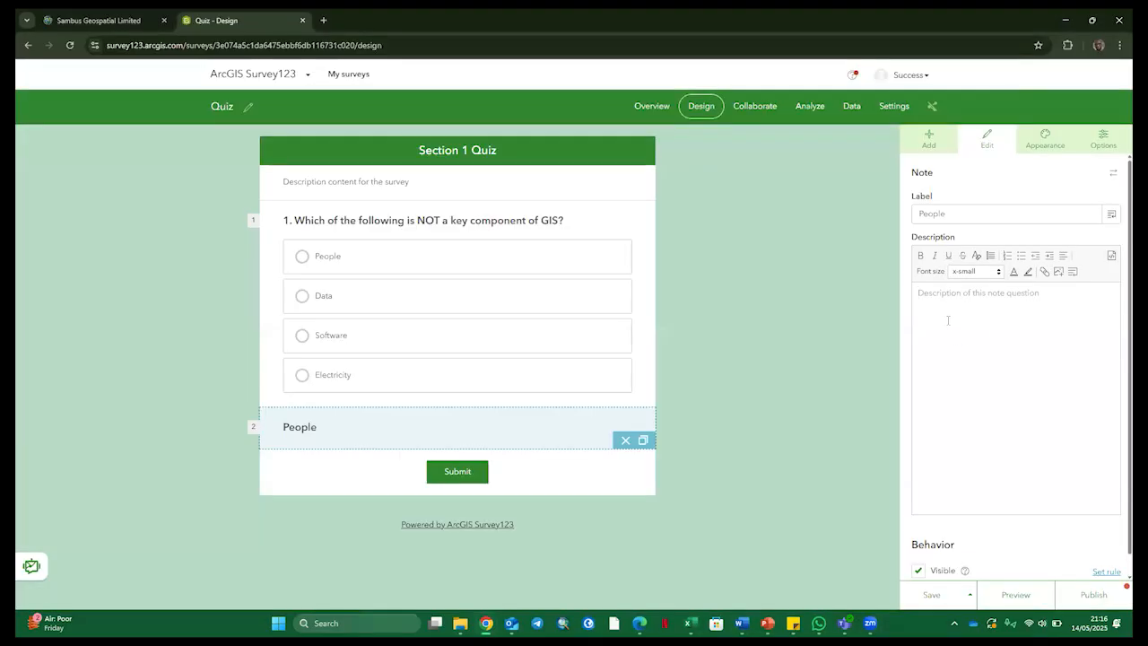
key(ctrl+v)
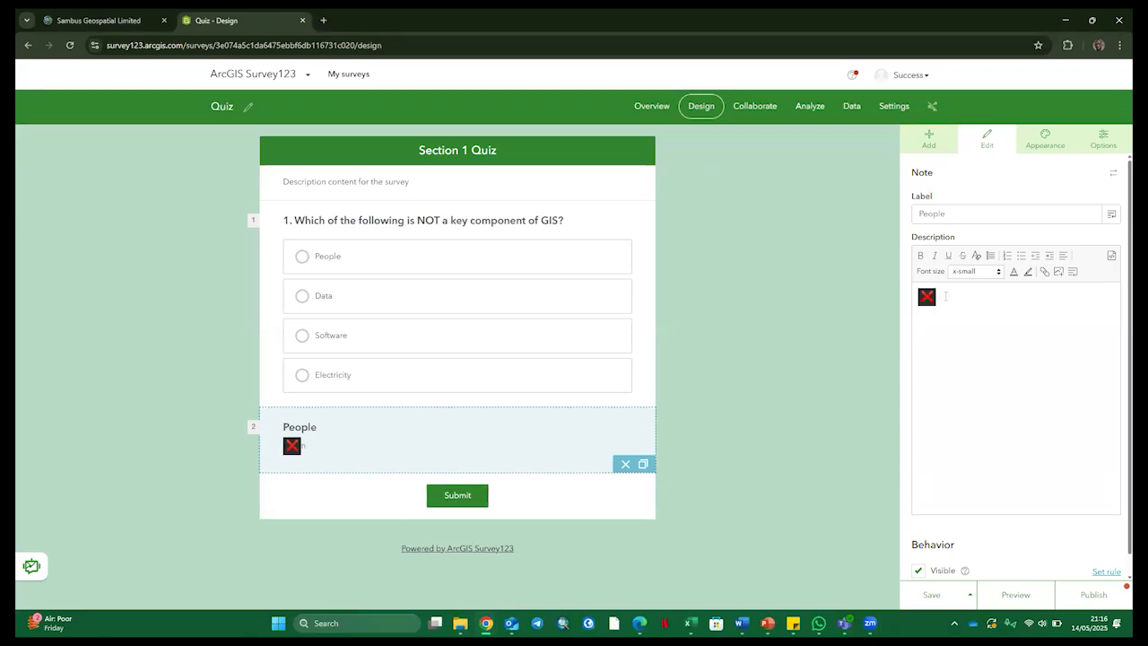
Add the text "Not Correct" after the red X in the description and shrink the image to about 20 × 20.
text(Not Correct)
click(928, 298)
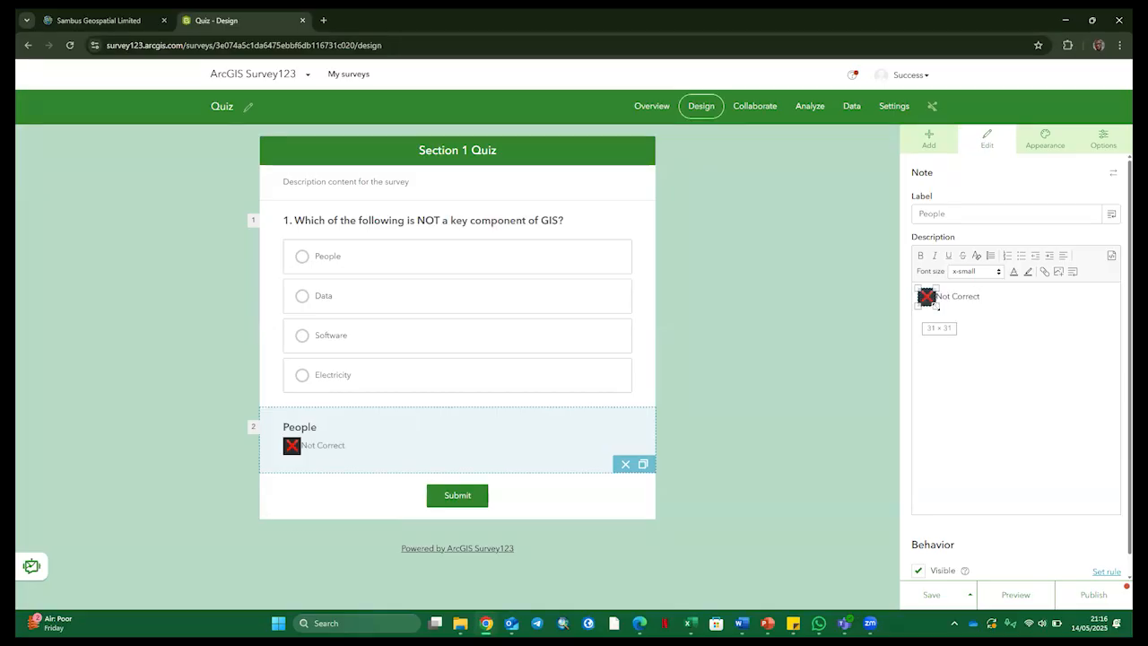
drag(938, 308, 929, 300)
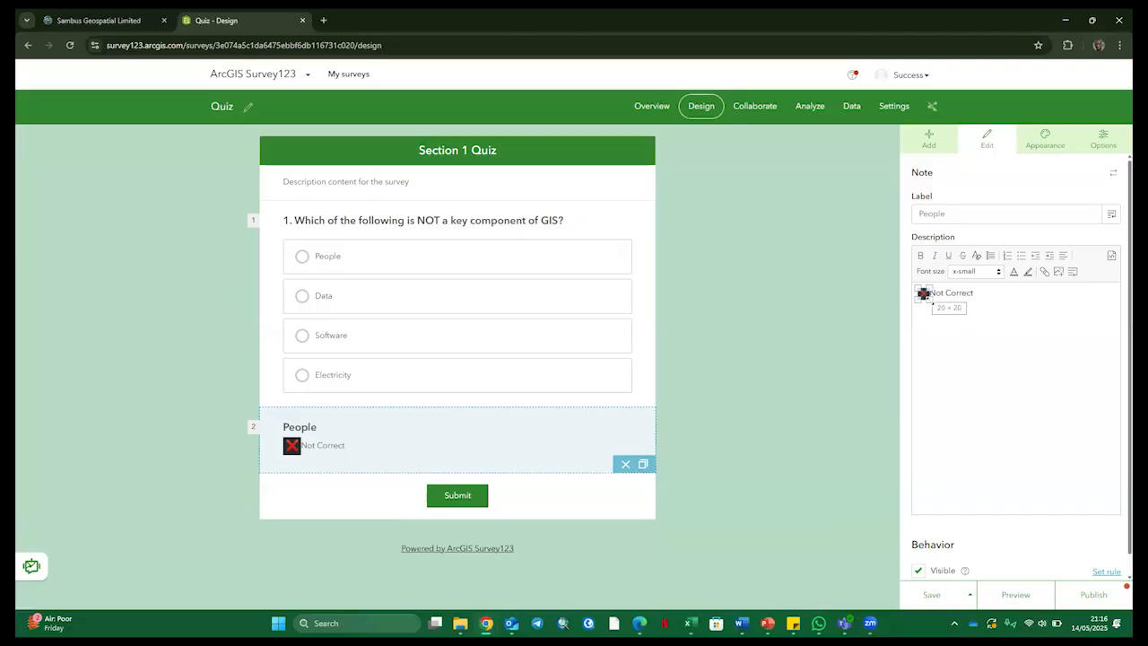
click(925, 341)
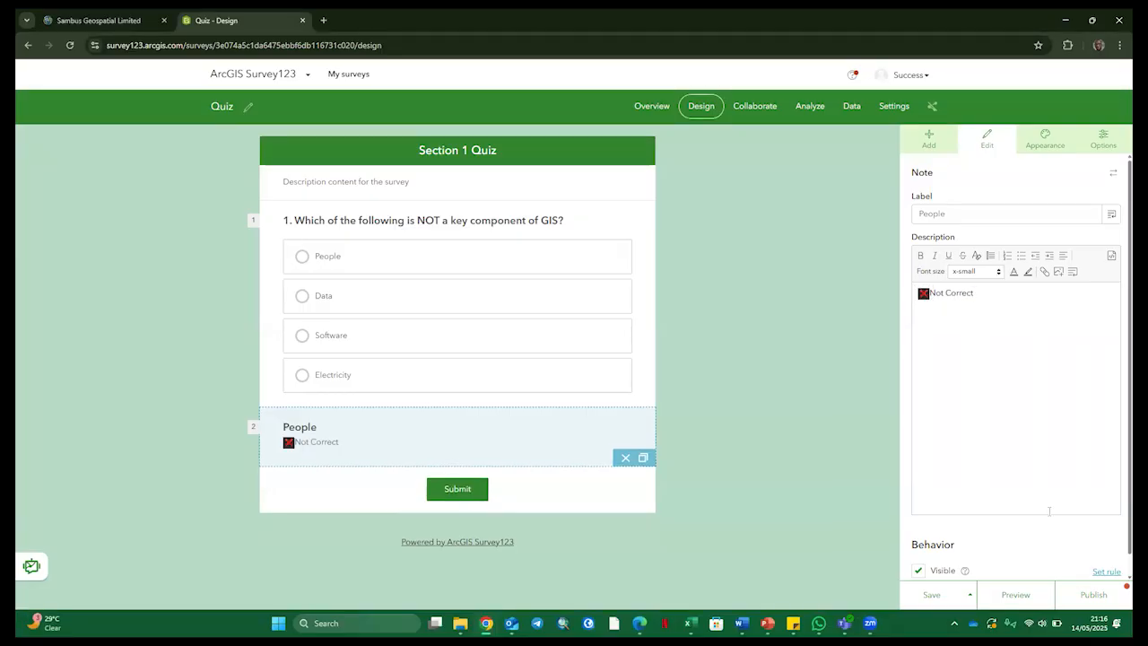
Set a visibility rule showing the People note only when question 1's answer is "People".
click(1107, 571)
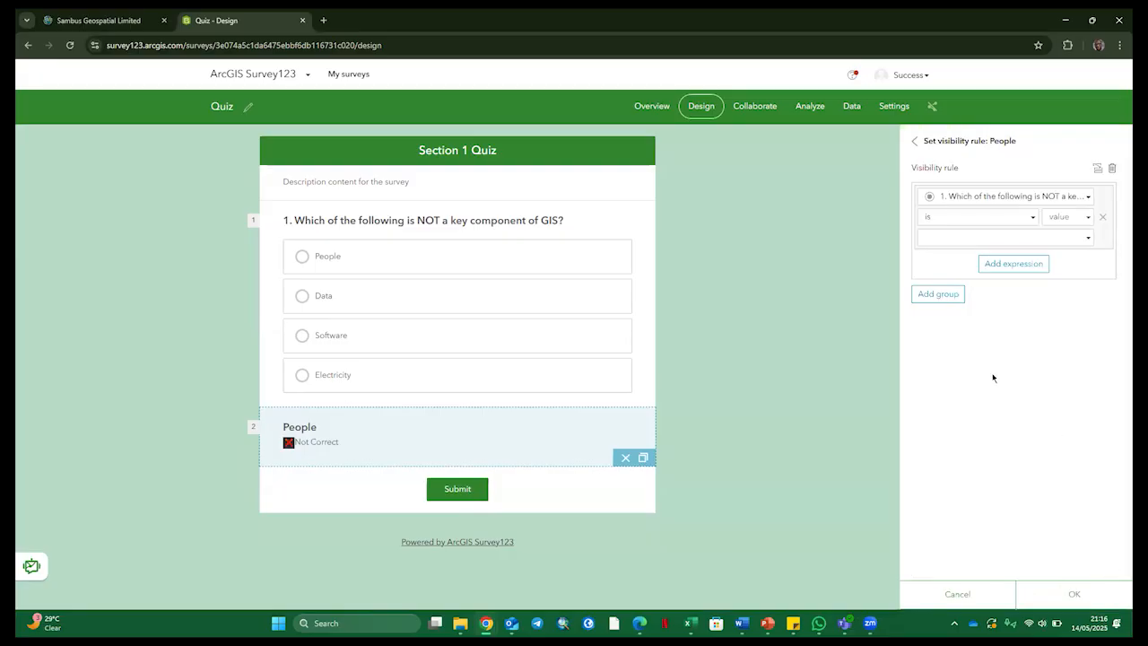
click(1088, 197)
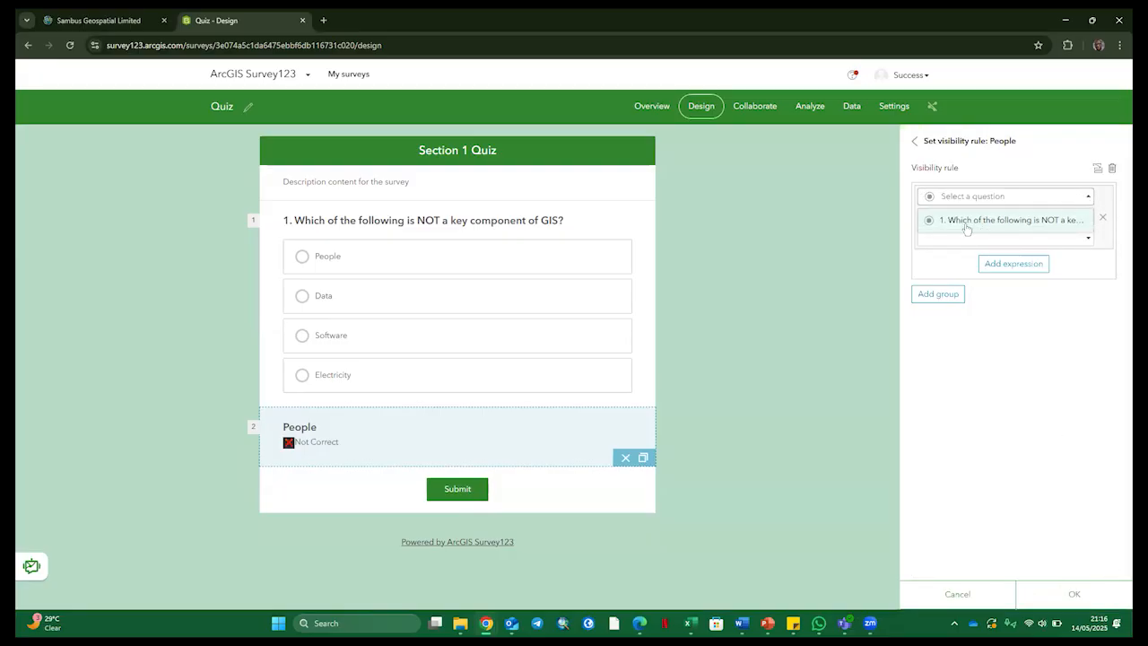
click(1036, 221)
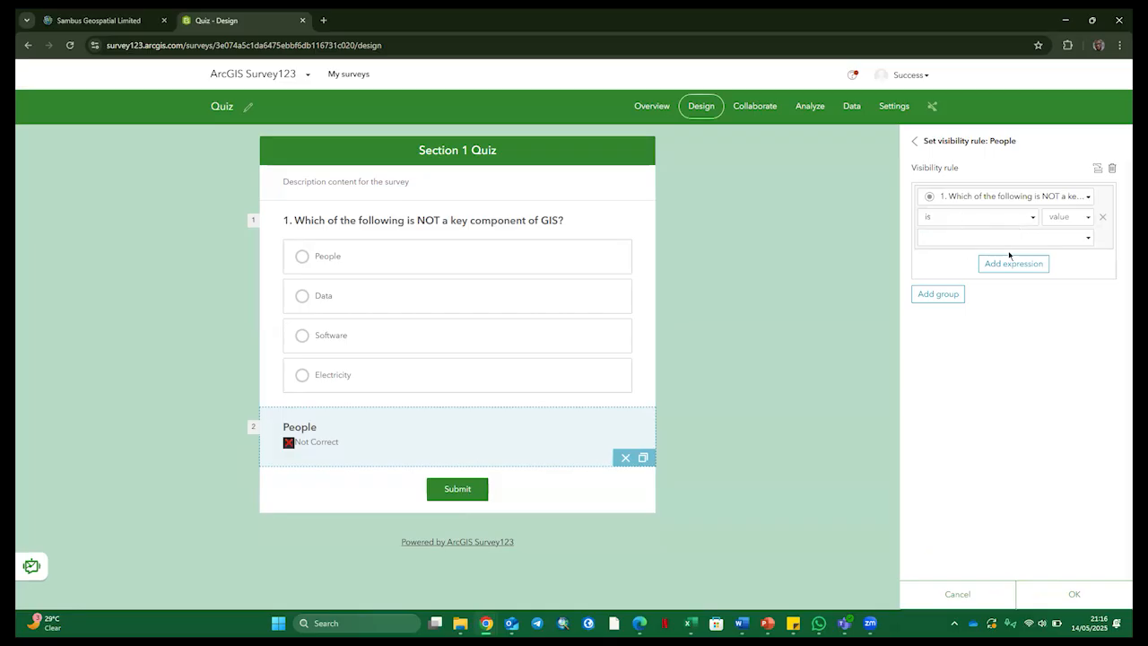
click(1085, 239)
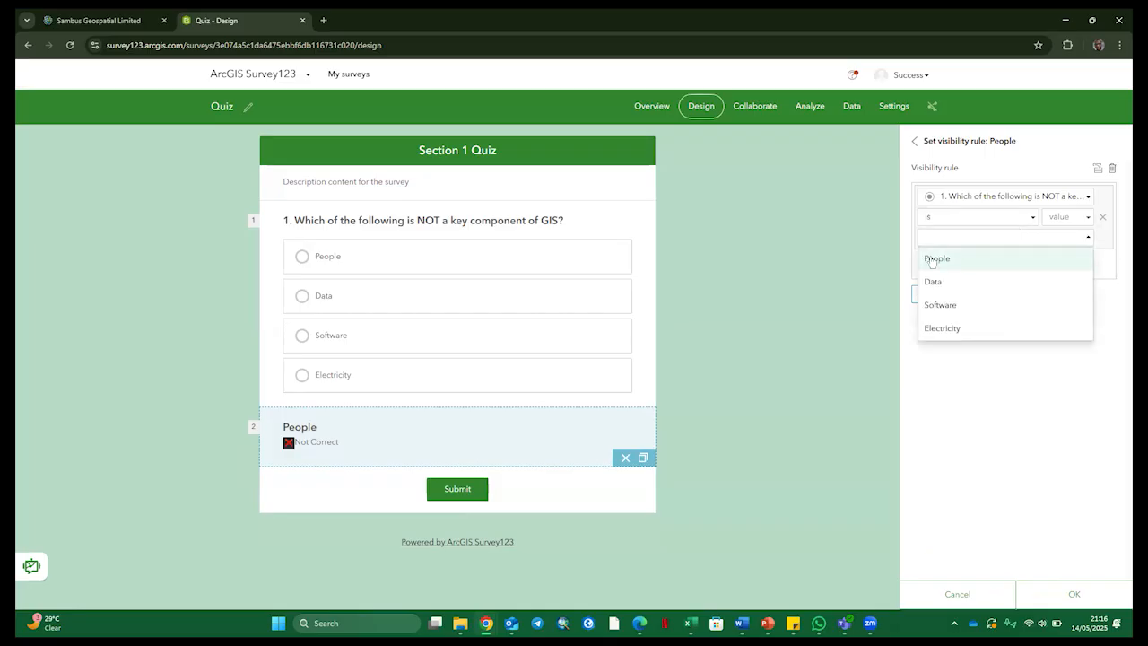
click(945, 260)
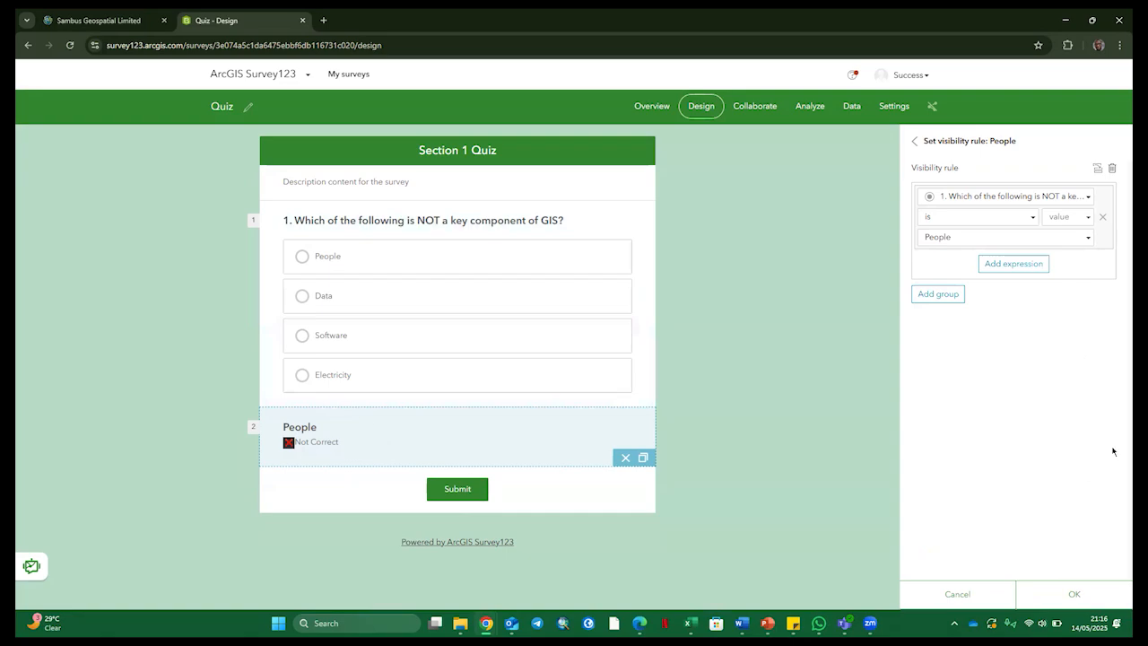
click(1075, 594)
click(917, 570)
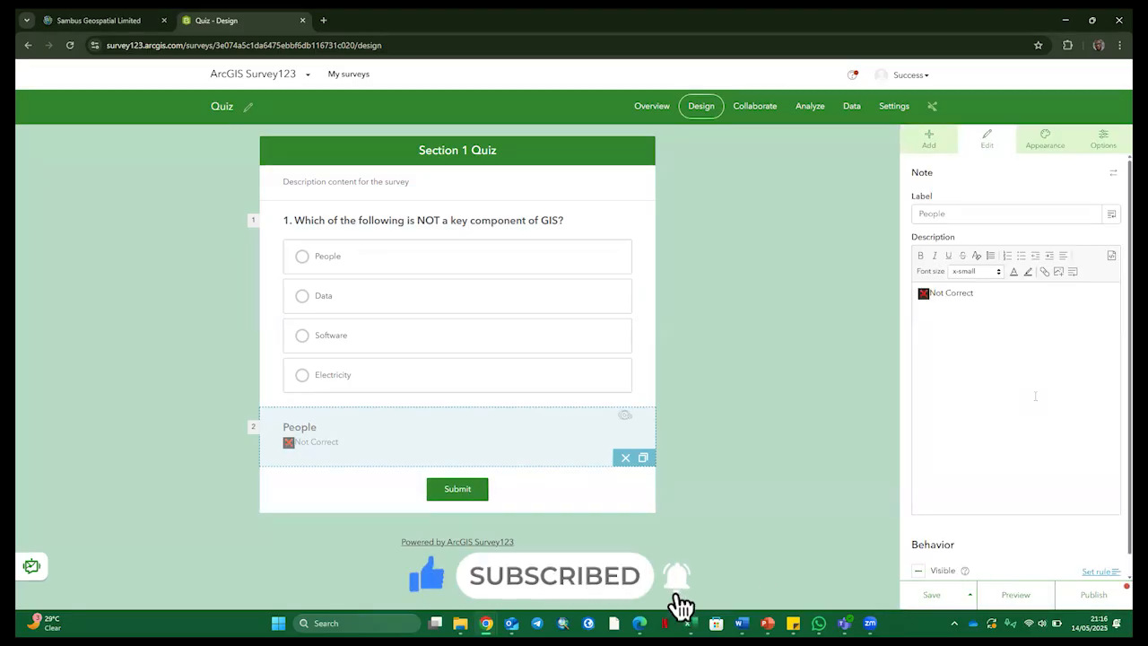
Add another note below the People note and label it "Data".
click(929, 139)
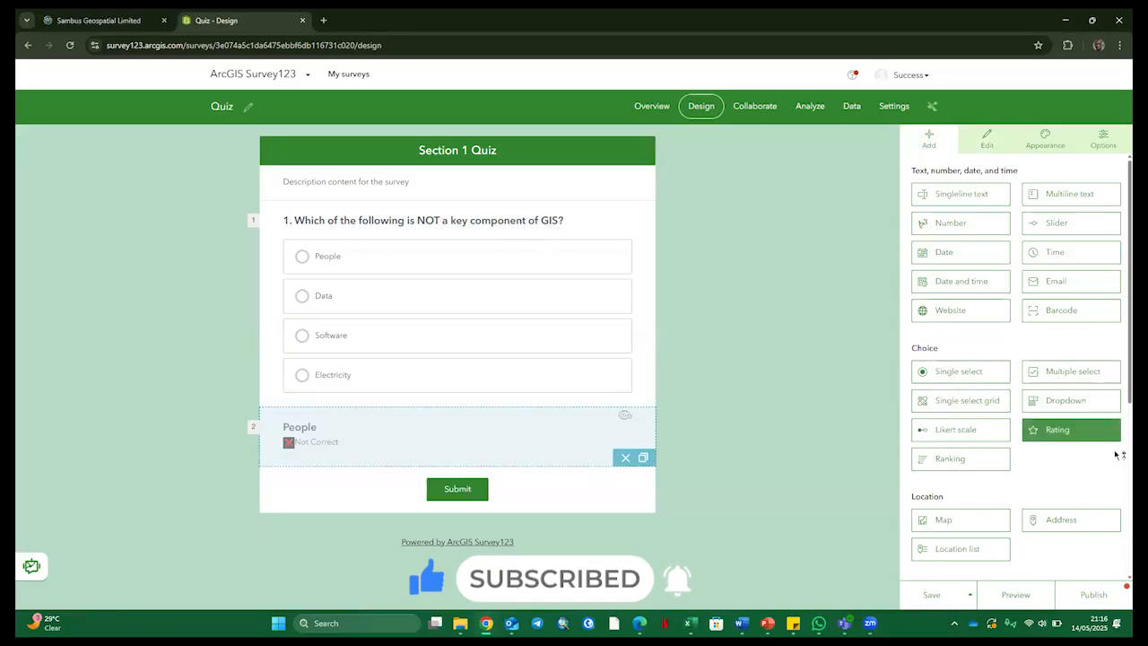
scroll(933, 520, down, 3)
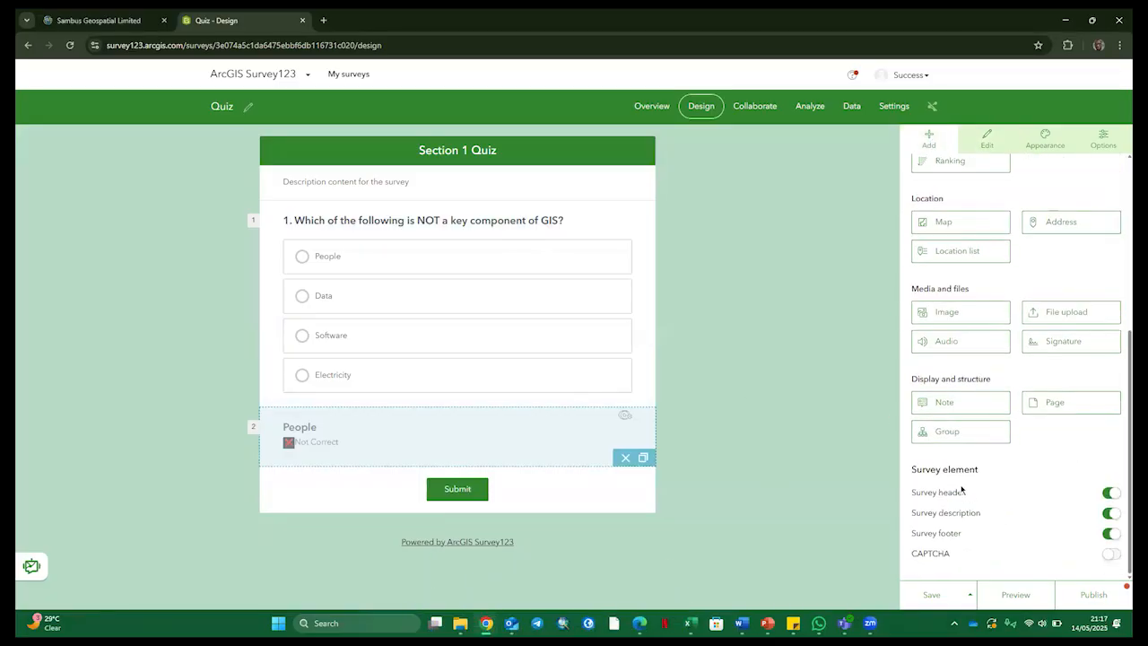
click(946, 403)
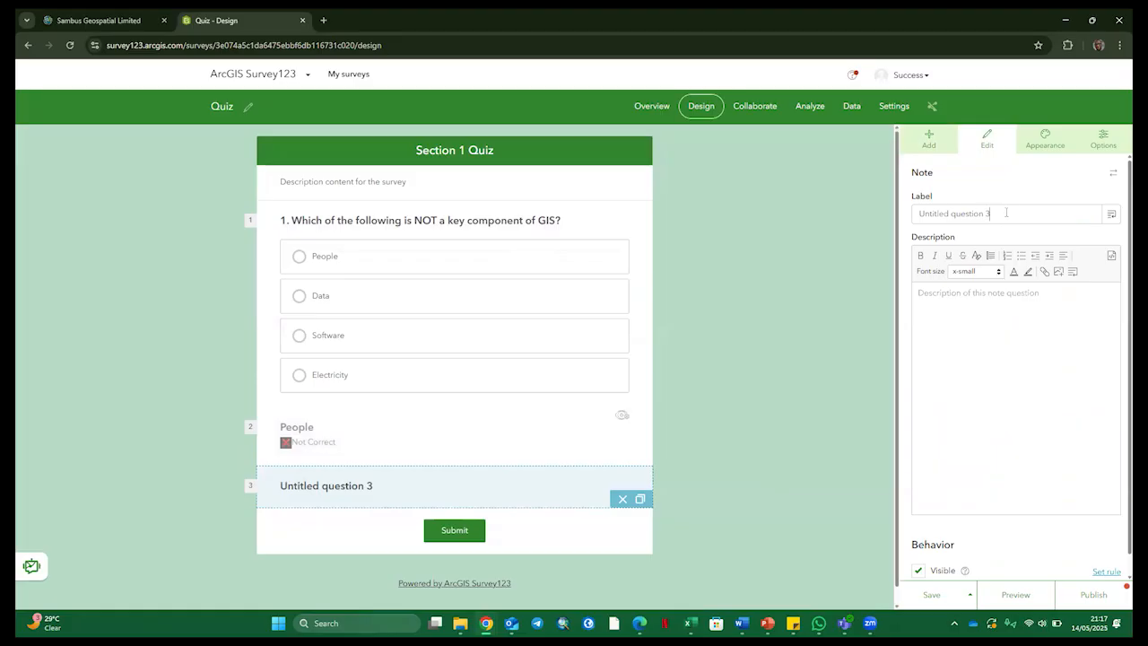
drag(1006, 213, 824, 217)
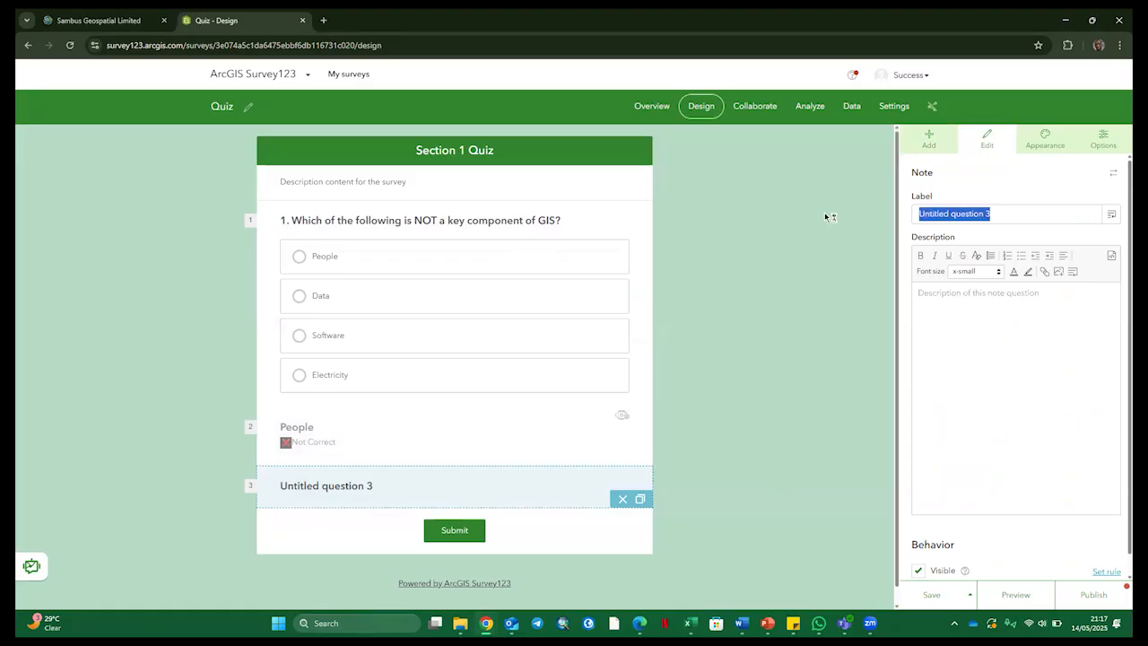
text(Data)
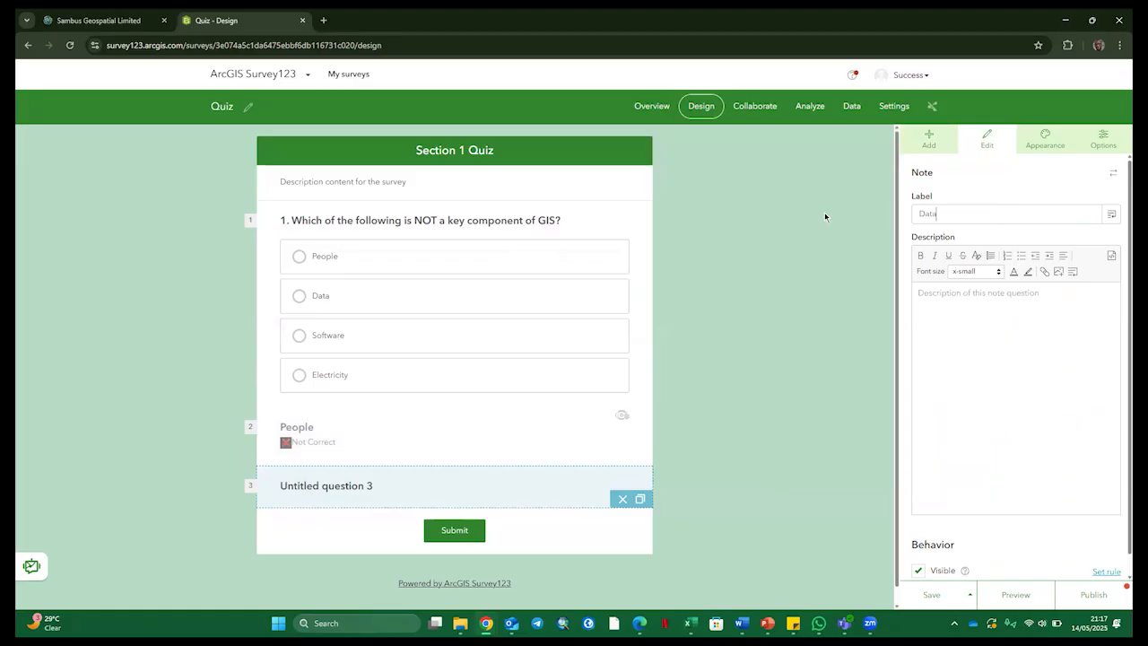
Copy the People note's red X and "Not Correct" description into the Data note's description.
click(1004, 300)
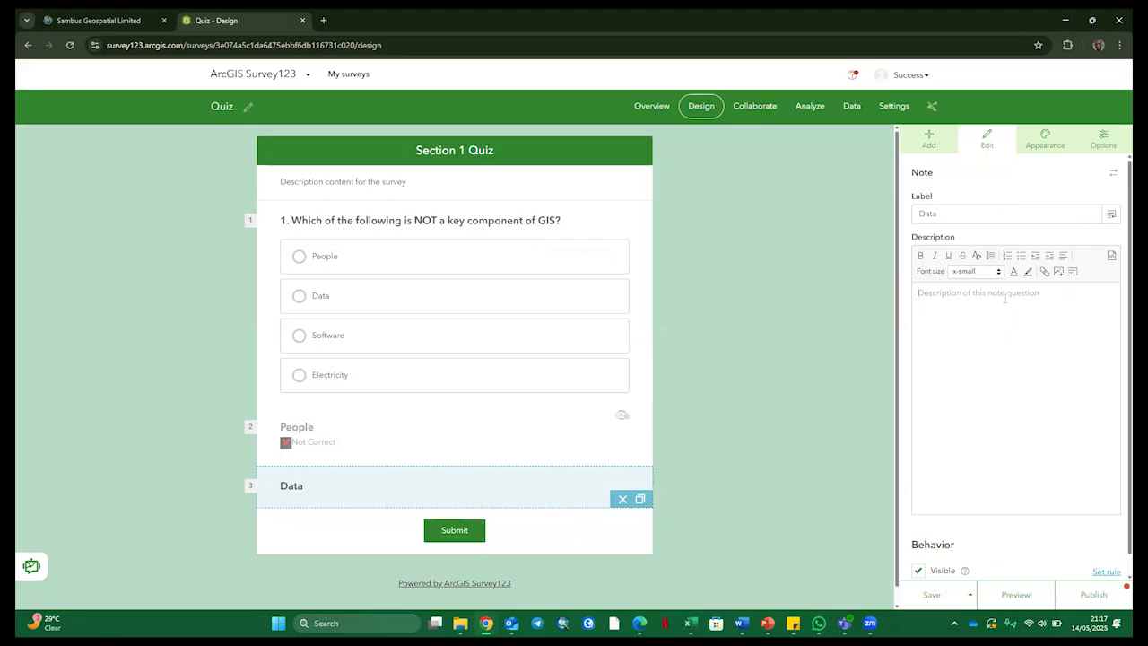
click(380, 440)
drag(994, 291, 873, 303)
key(ctrl+c)
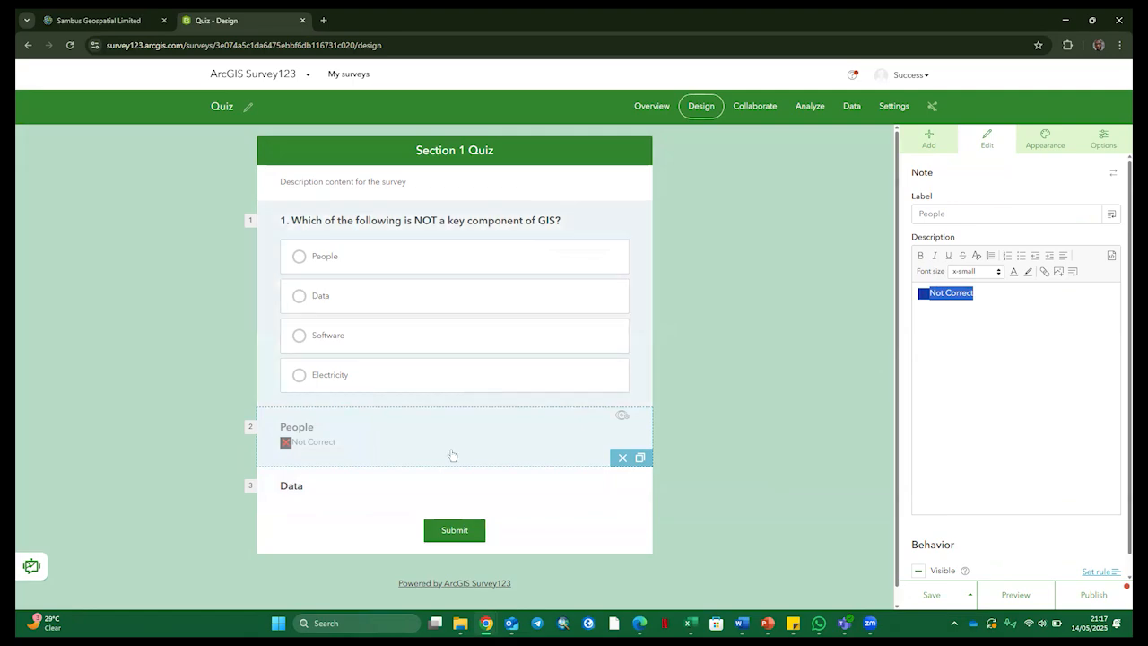
click(447, 483)
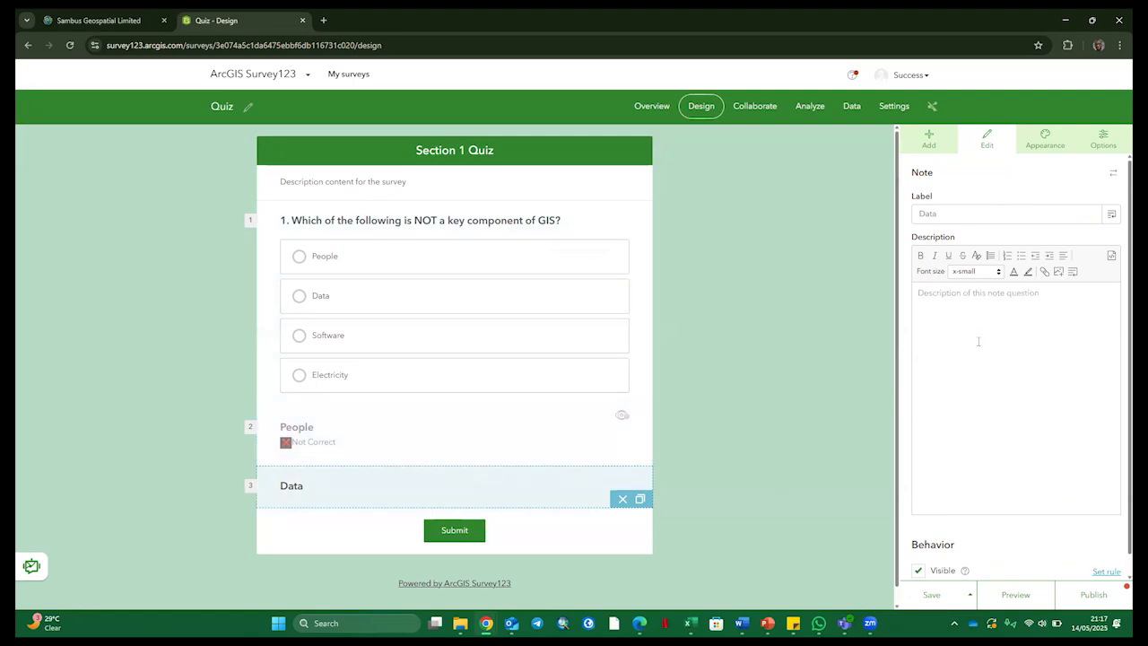
click(979, 341)
text(V)
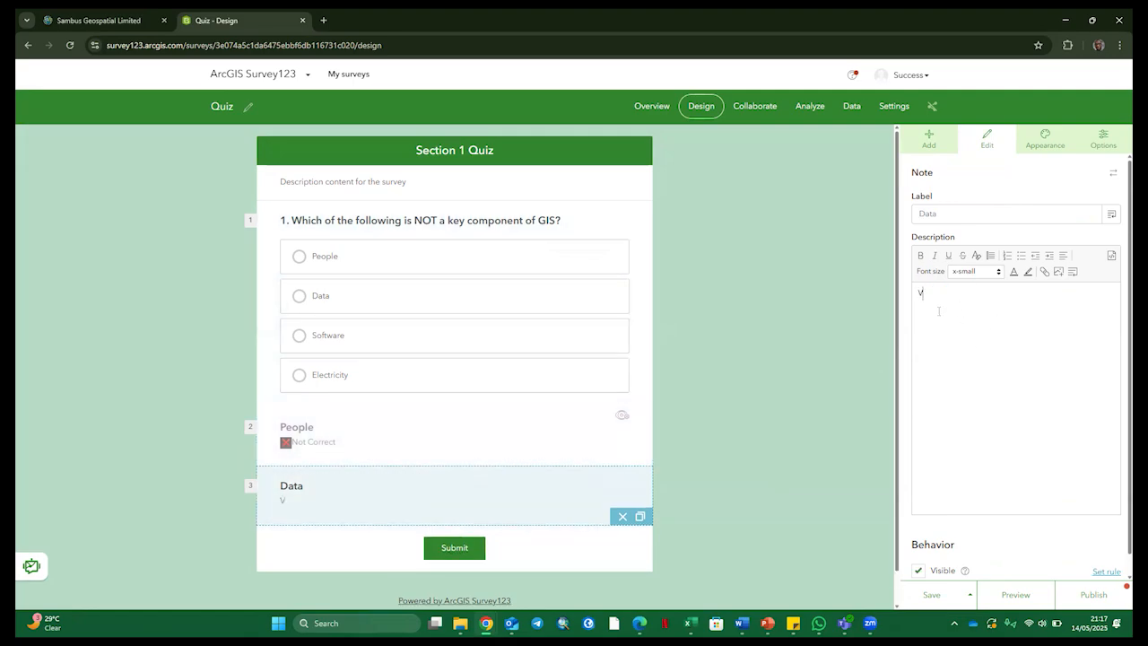
key(BackSpace)
key(ctrl+v)
Set a visibility rule showing the Data note only when question 1's answer is "Data".
click(1106, 571)
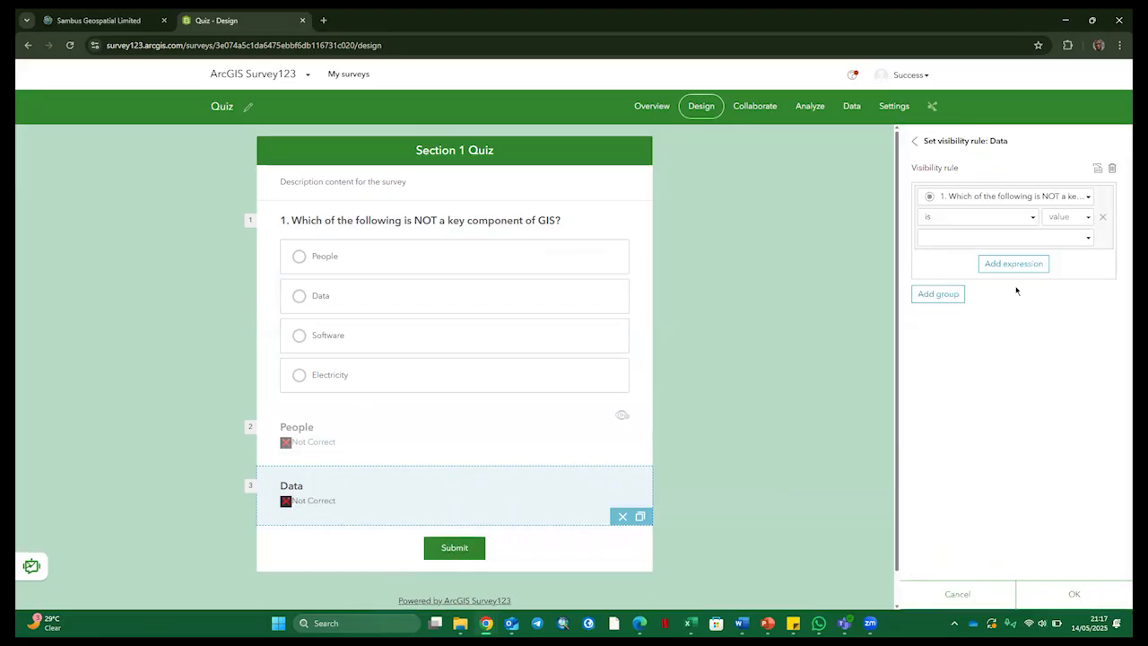
click(1083, 238)
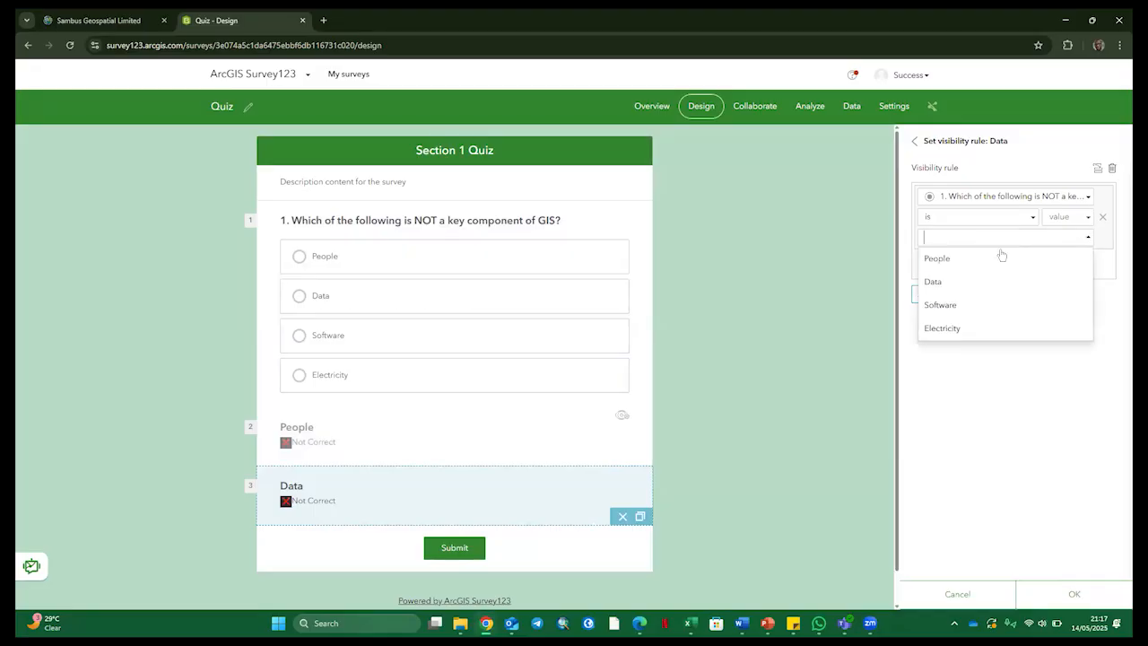
click(933, 282)
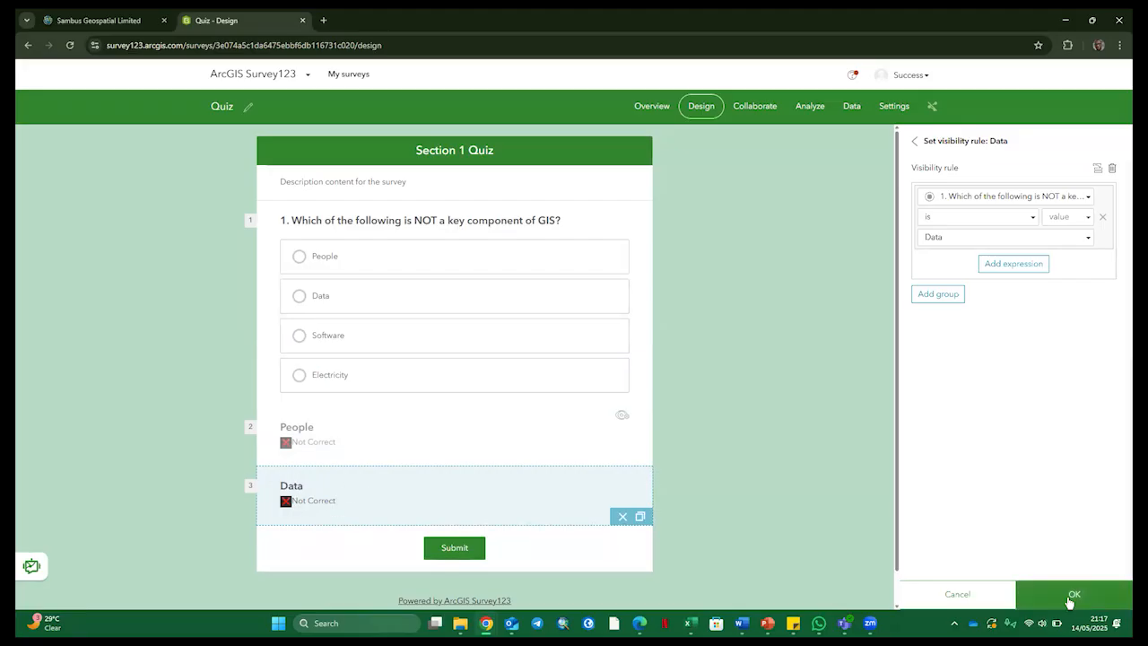
click(1073, 599)
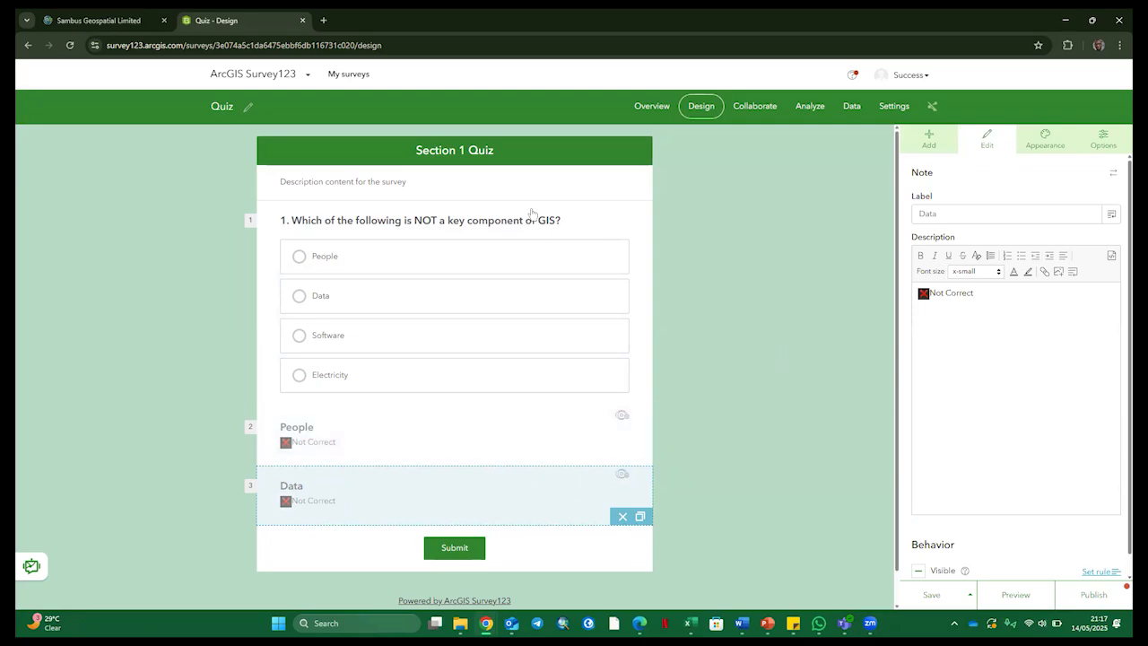
Add a note labelled "Software" below the Data note, with the same red X and "Not Correct" description.
click(929, 143)
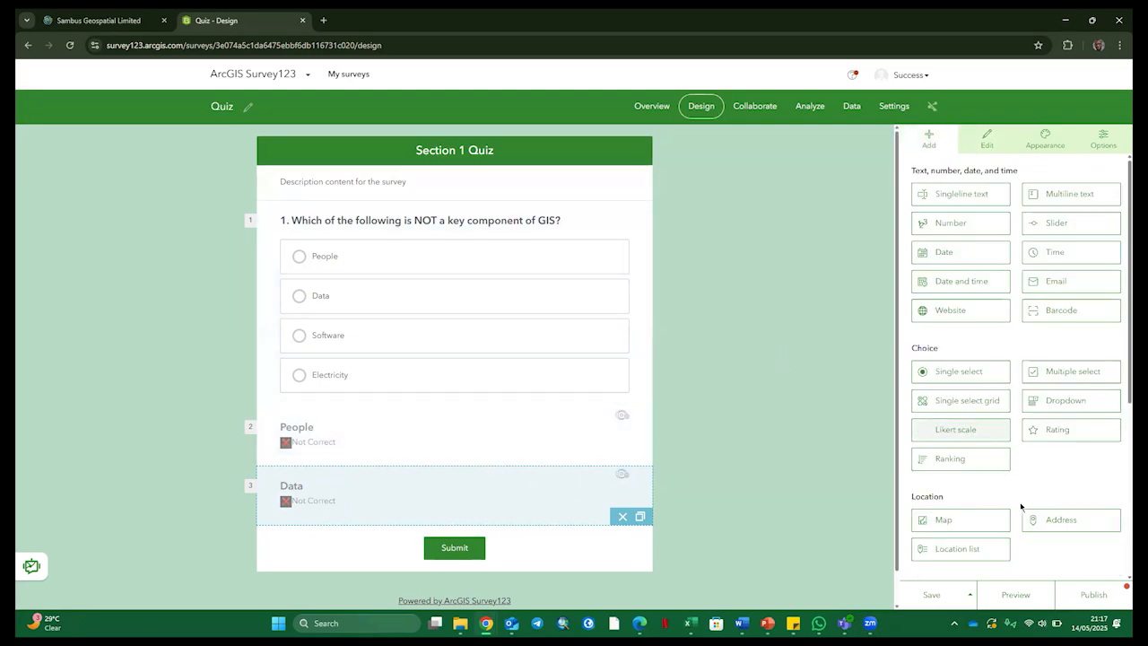
scroll(1020, 529, down, 4)
click(960, 403)
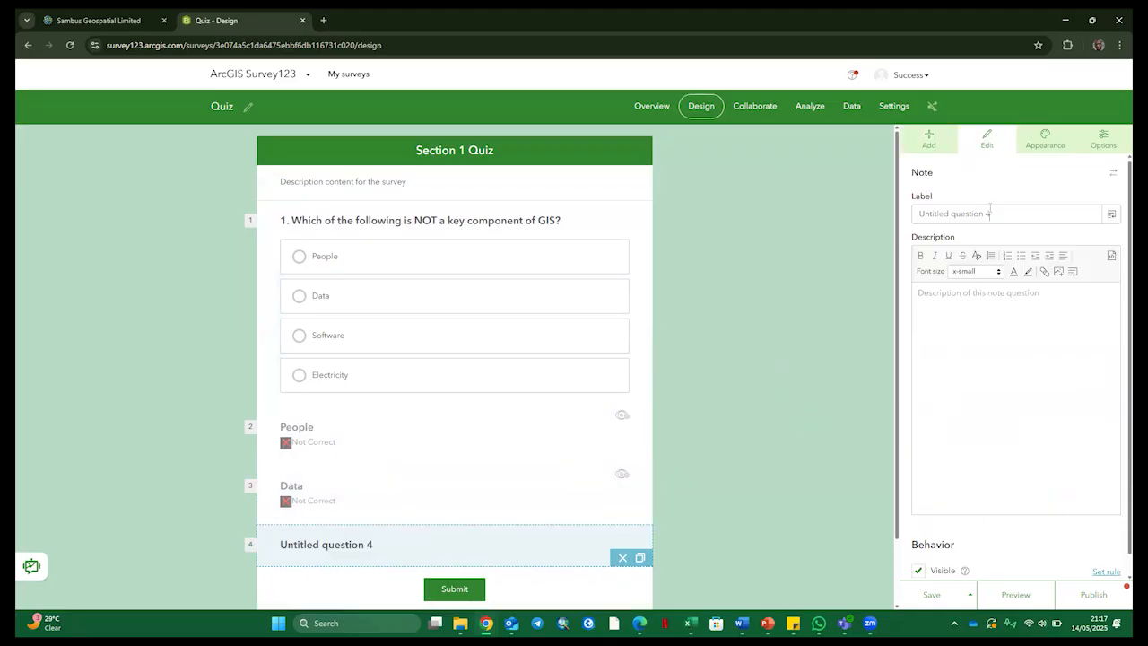
triple_click(953, 214)
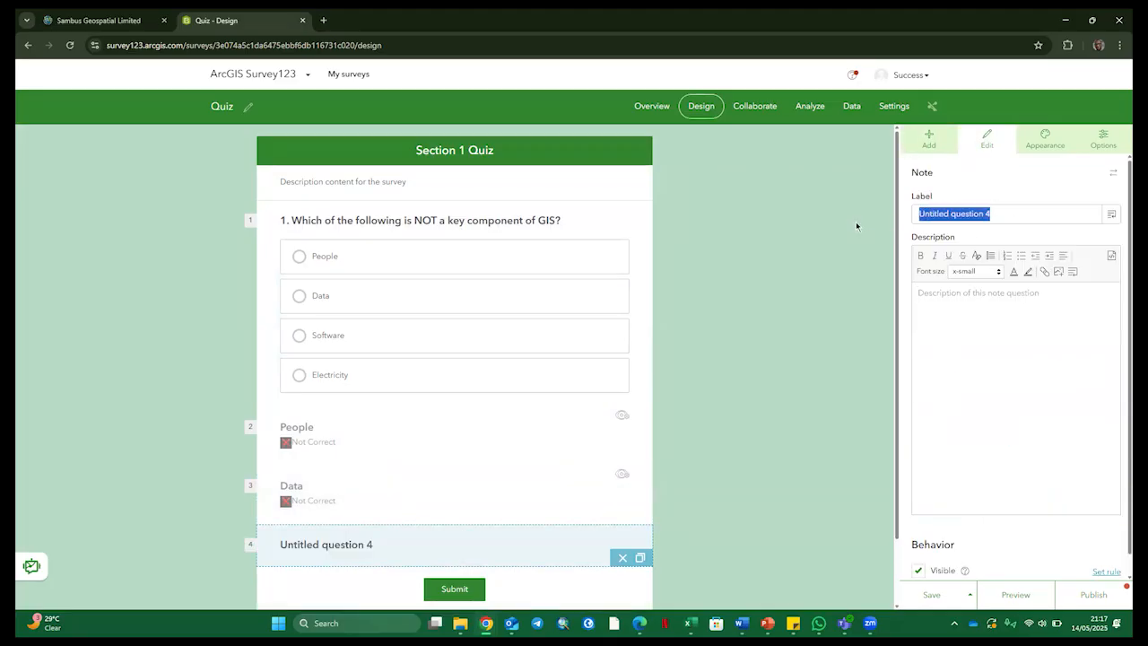
text(Sof)
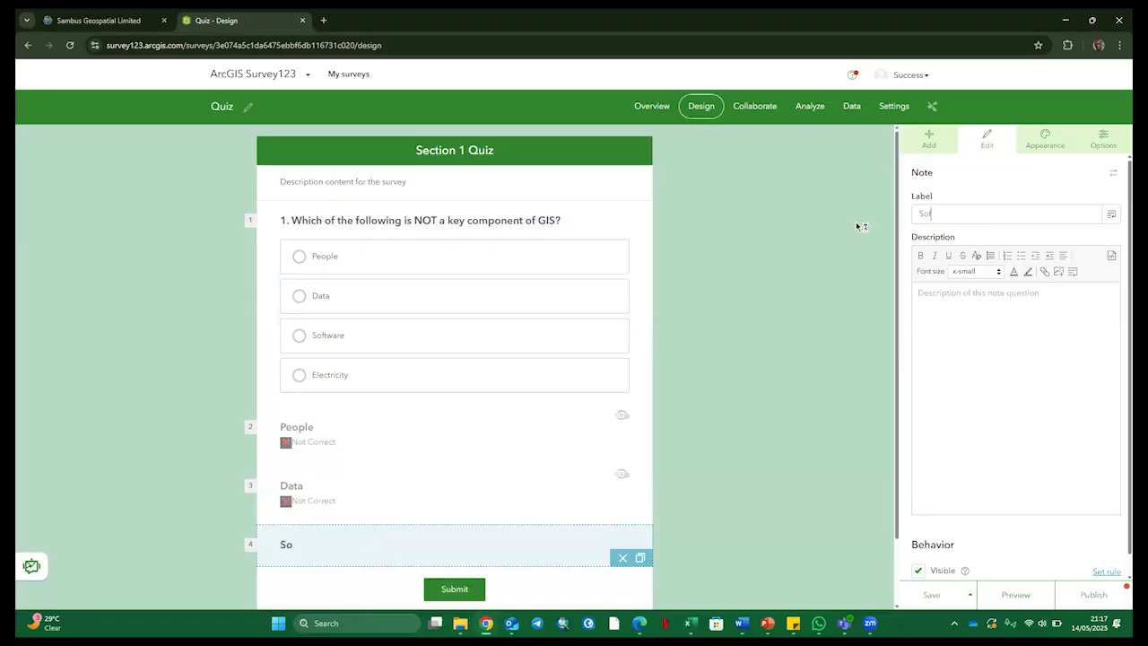
text(tware)
key(ctrl+v)
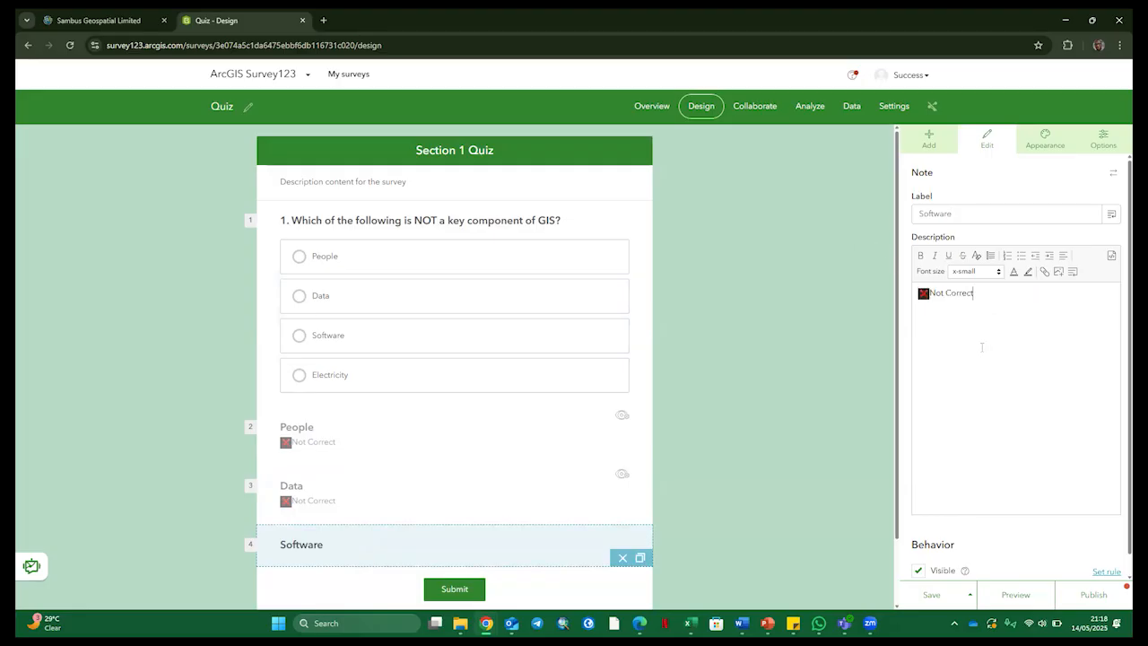
Set a visibility rule showing the Software note only when question 1's answer is "Software".
click(1106, 570)
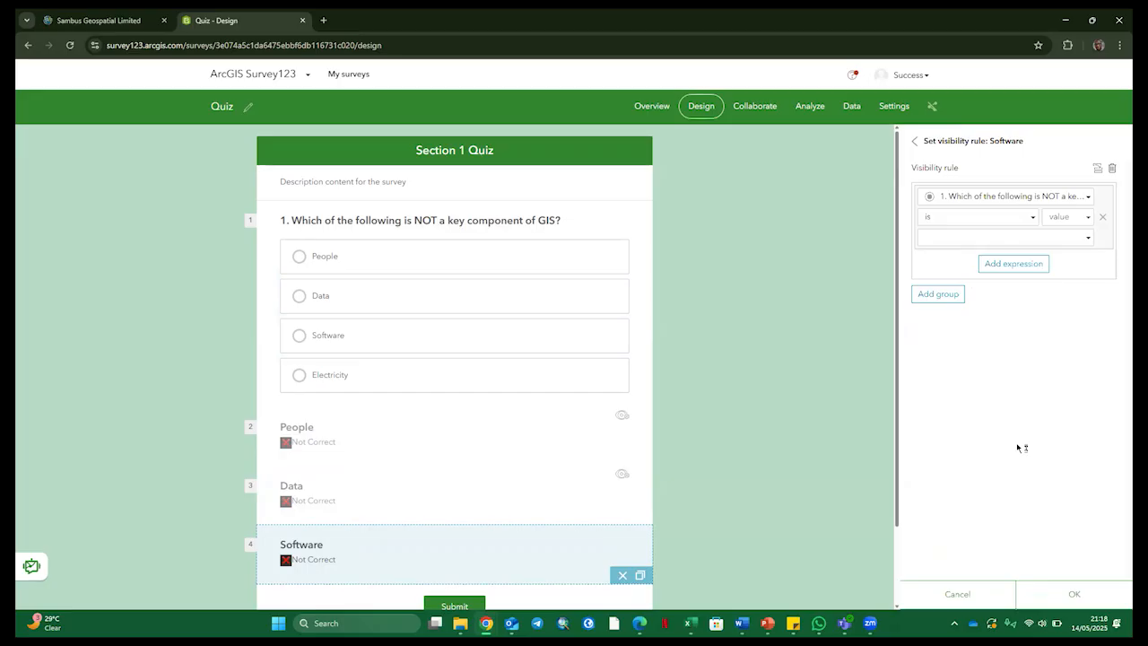
click(1025, 238)
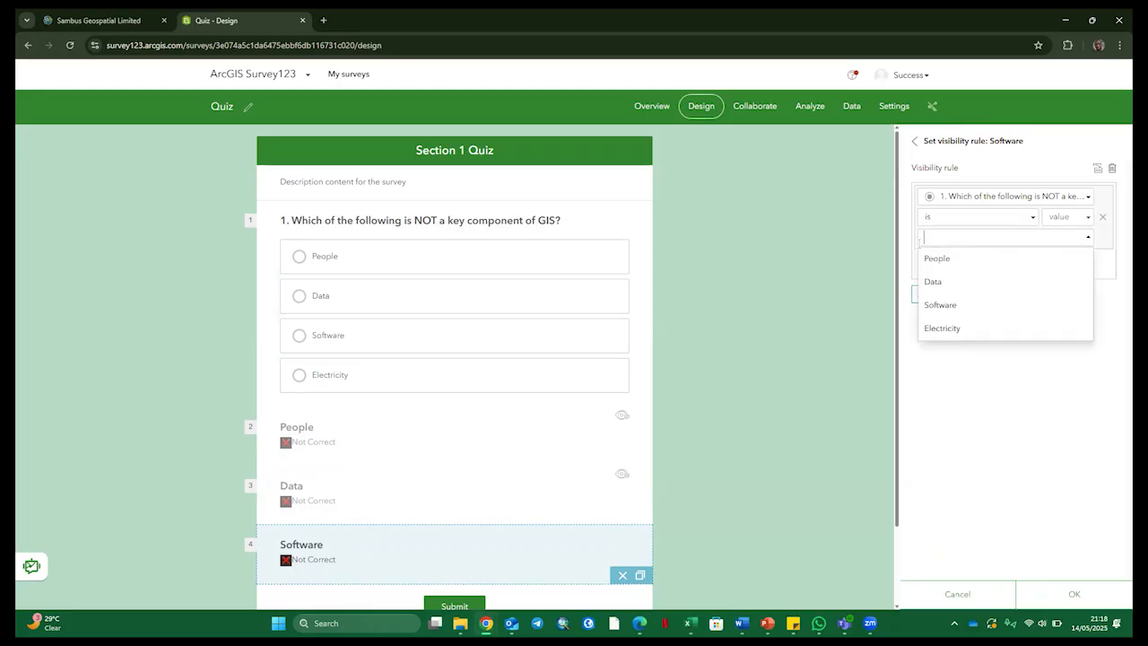
click(947, 304)
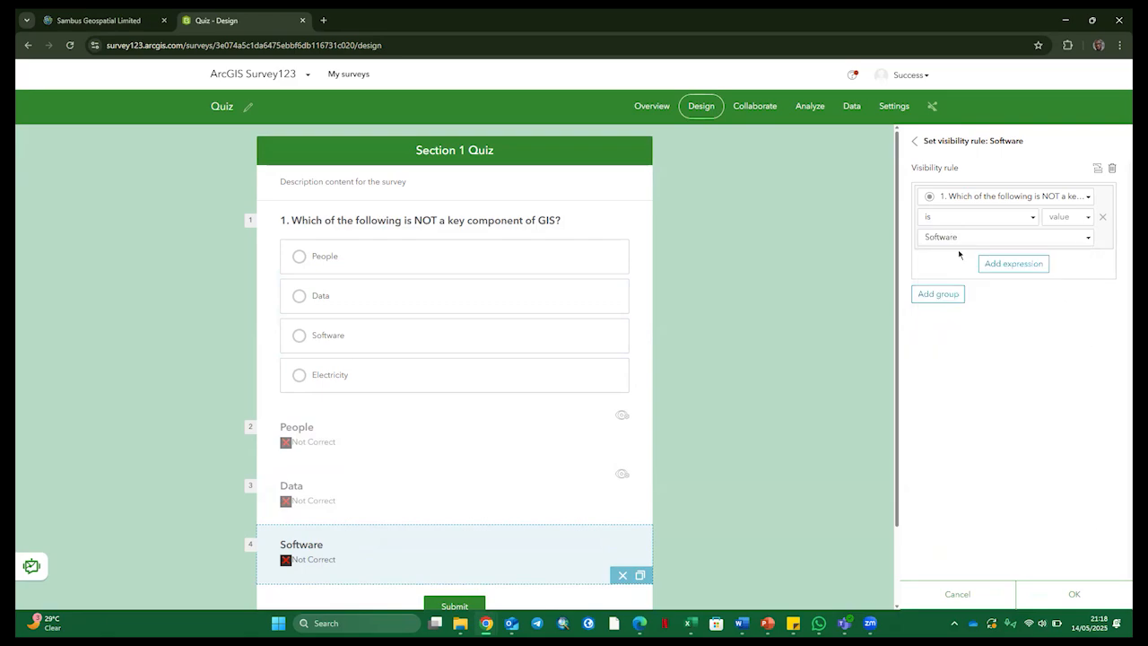
click(1074, 594)
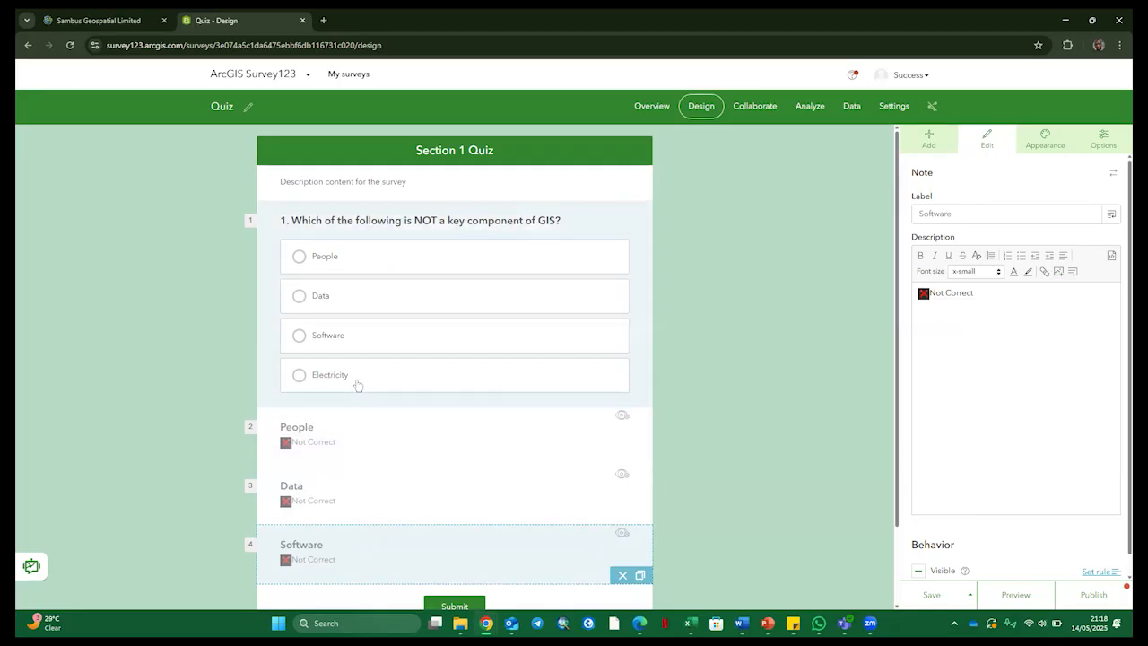
Add another note below the Software note and label it "Electricity".
click(941, 151)
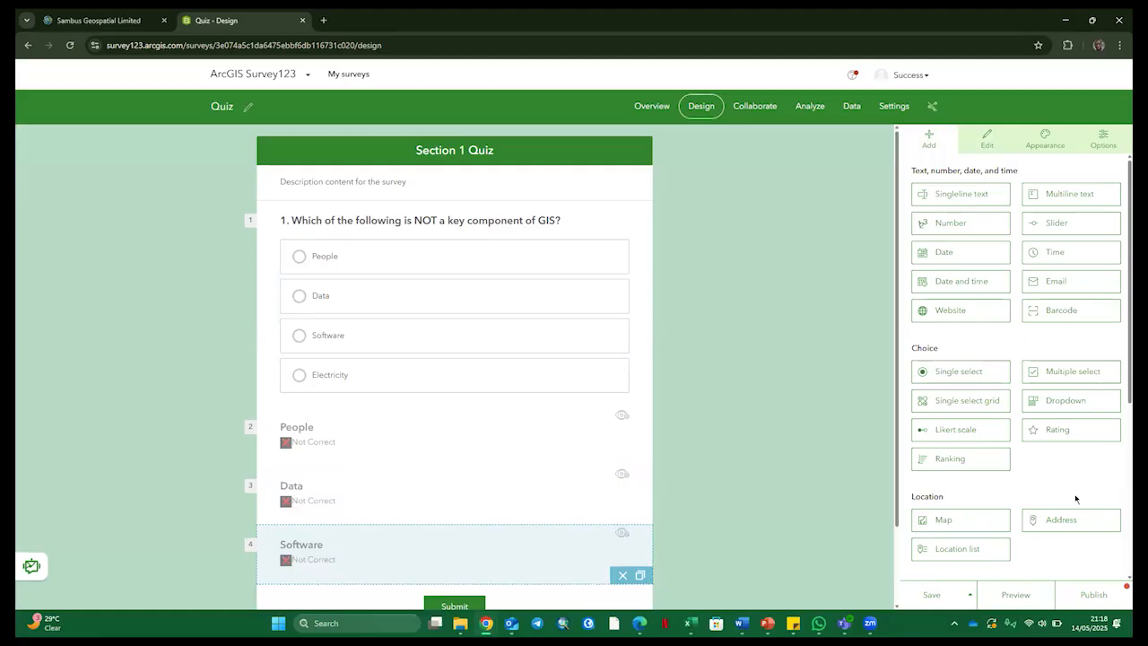
scroll(992, 515, down, 3)
click(962, 403)
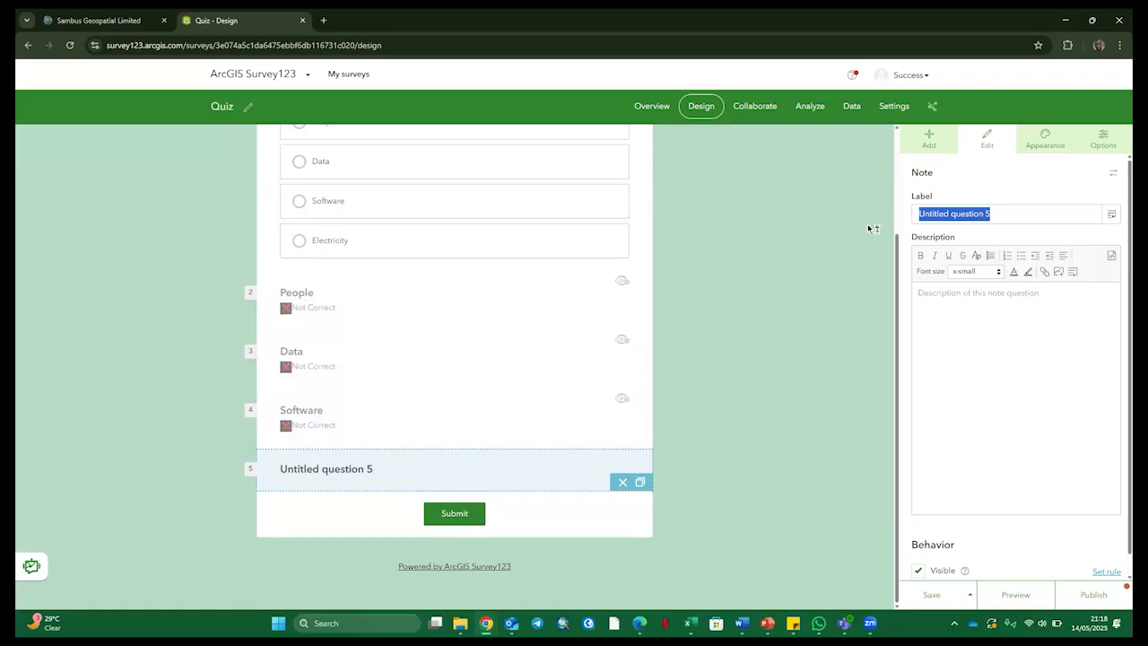
text(Elec)
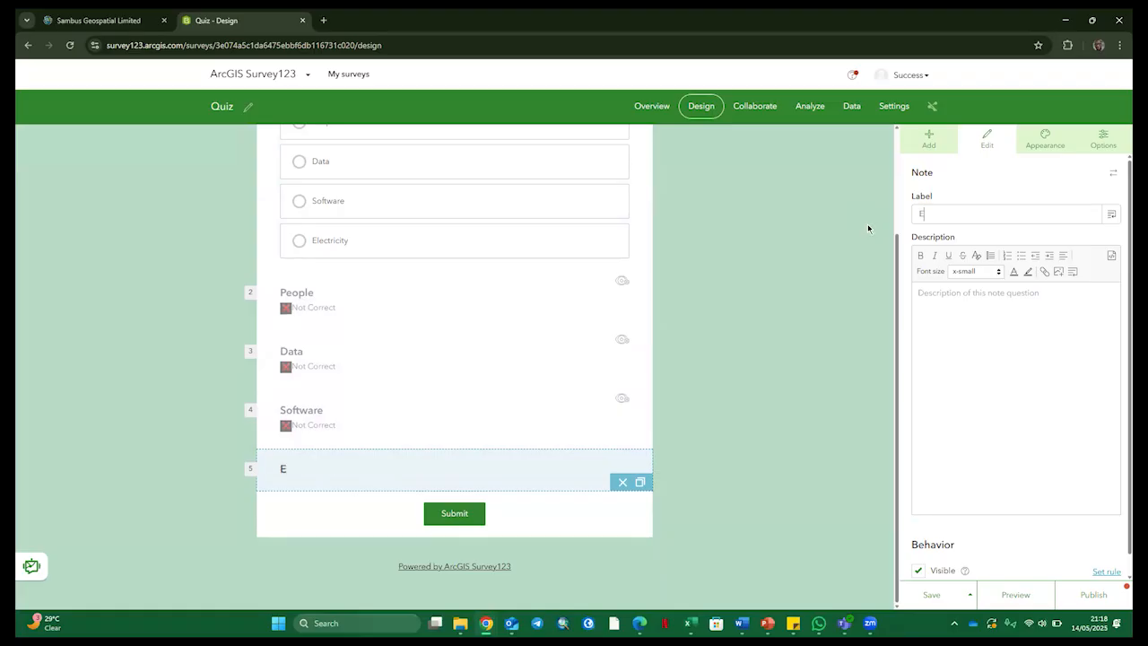
text(icity)
Copy the green check mark image from the Self Check Quiz Word document into the Electricity note's description in the survey.
click(972, 301)
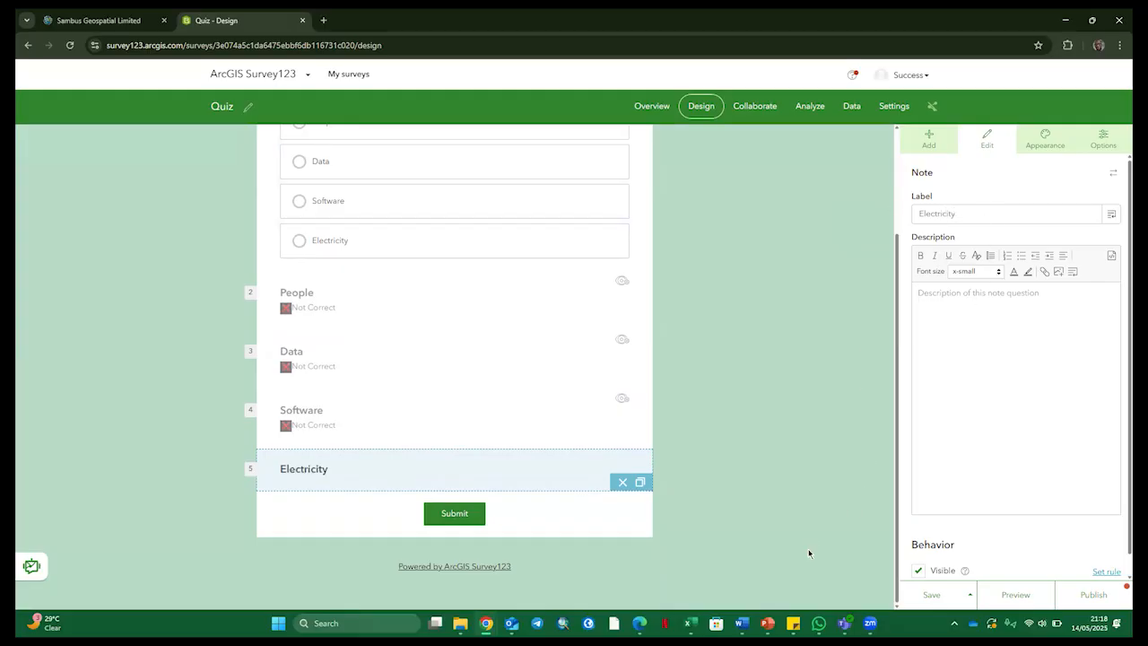
mouse_move(741, 623)
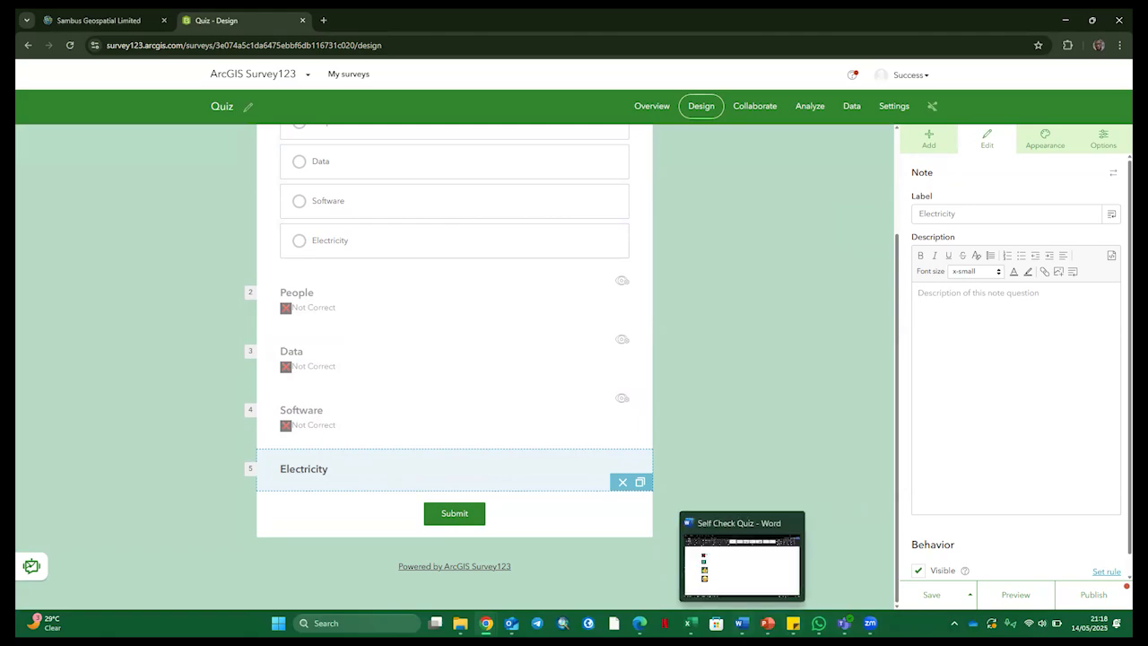
mouse_move(689, 623)
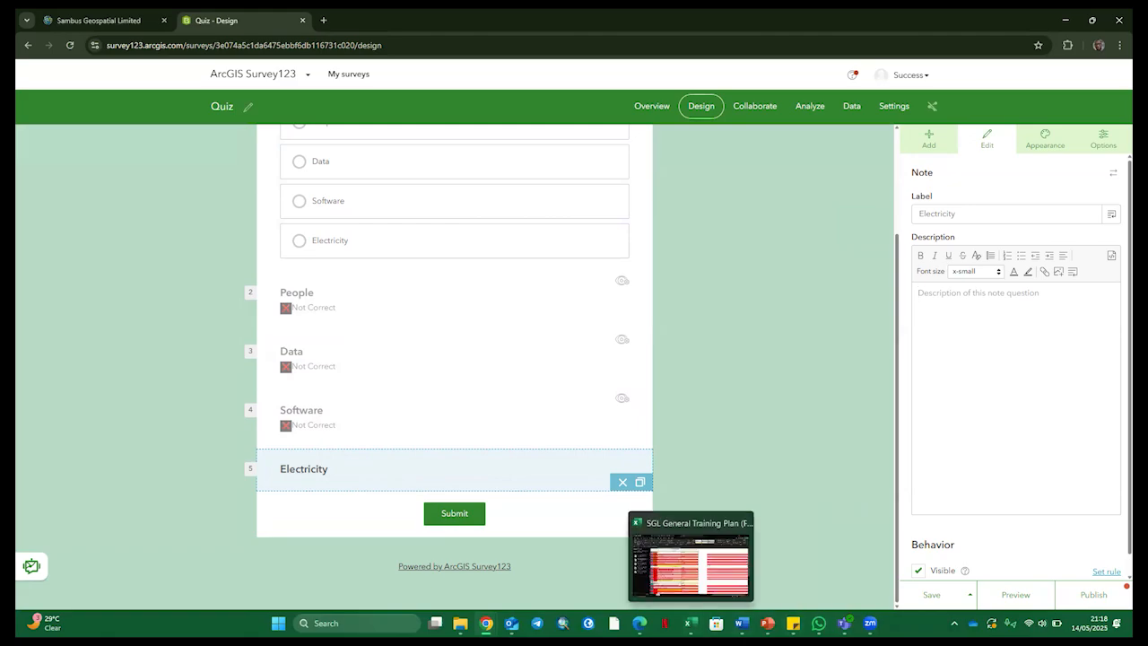
click(741, 560)
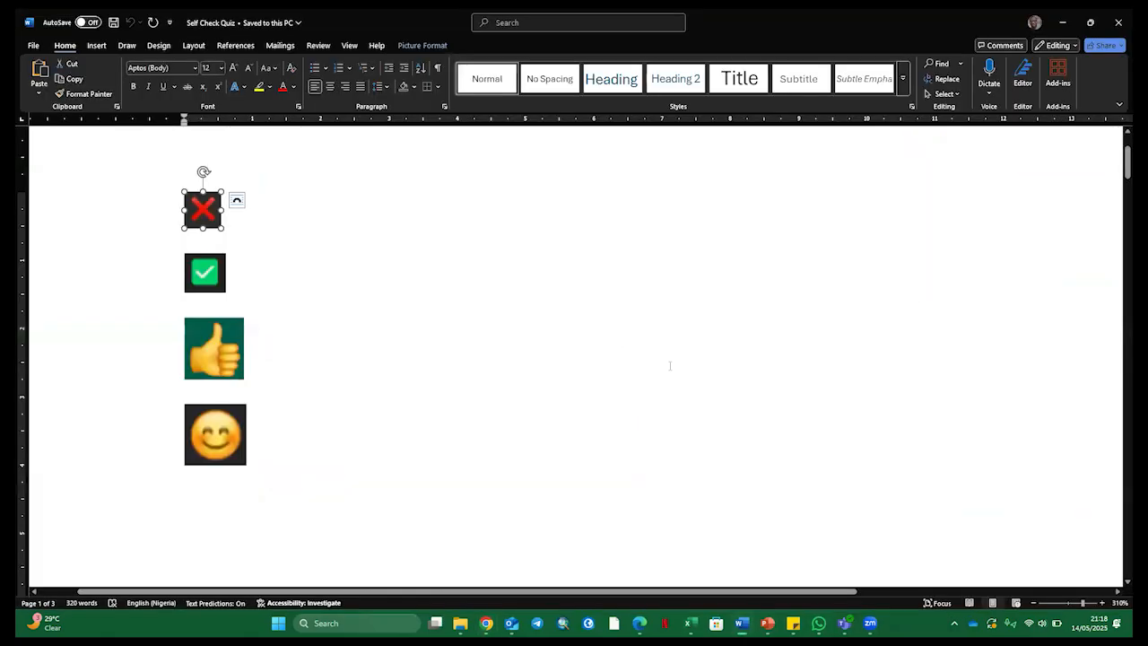
click(205, 272)
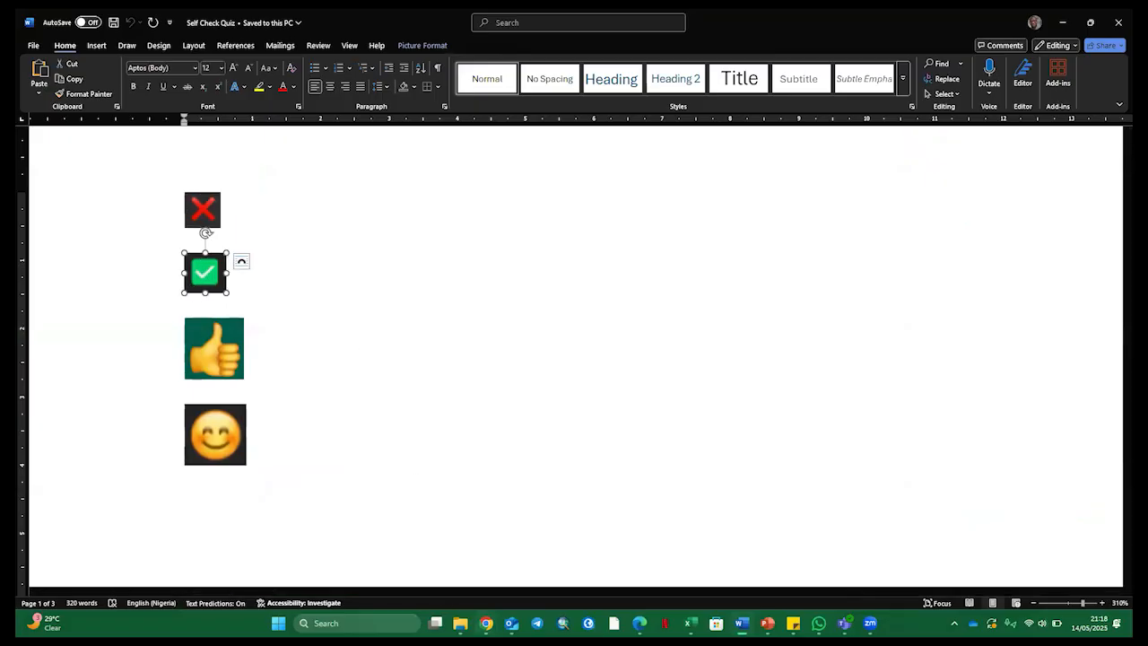
mouse_move(485, 622)
click(615, 565)
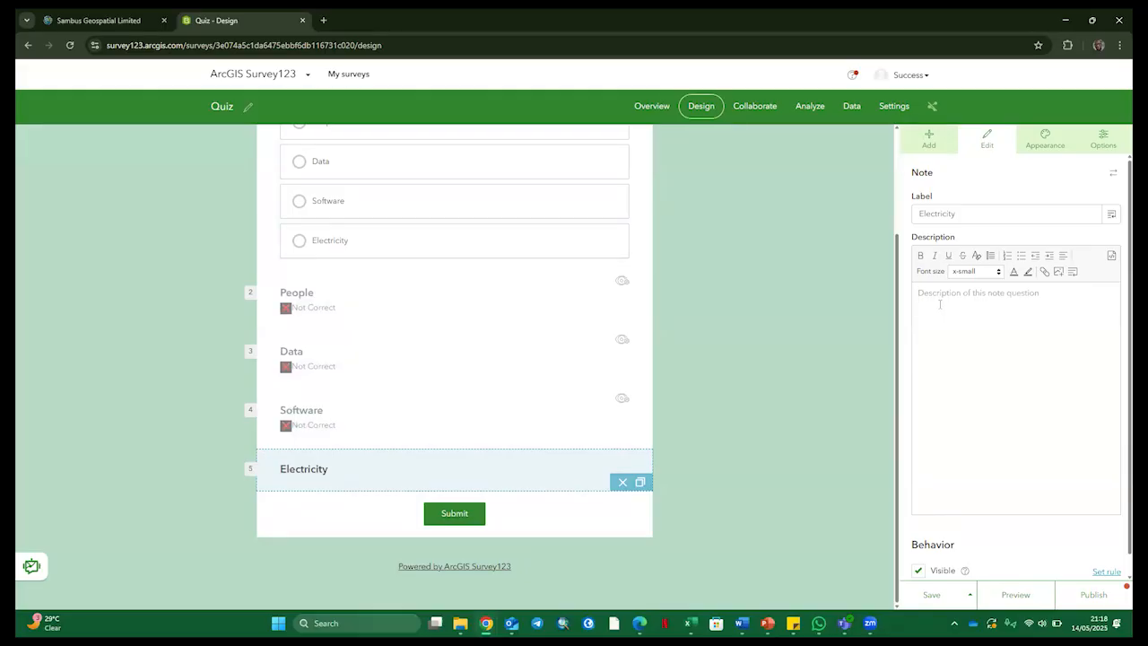
key(ctrl+v)
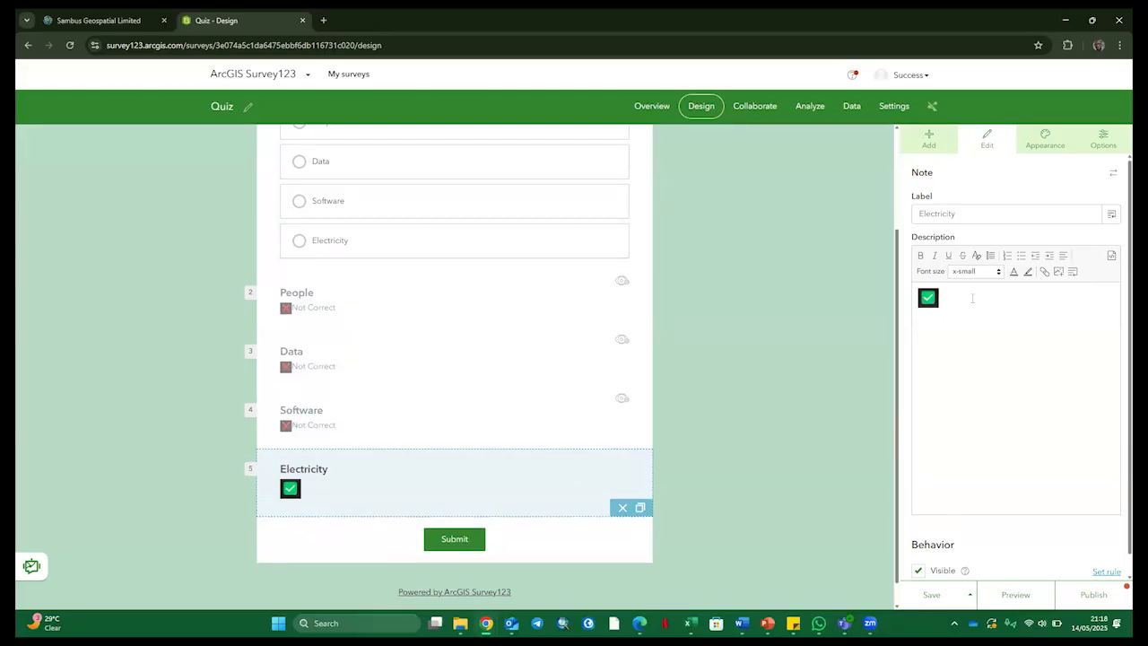
Add the text "Correct" after the check mark in the Electricity note's description and shrink the image to about the text height.
text(Correct)
click(929, 299)
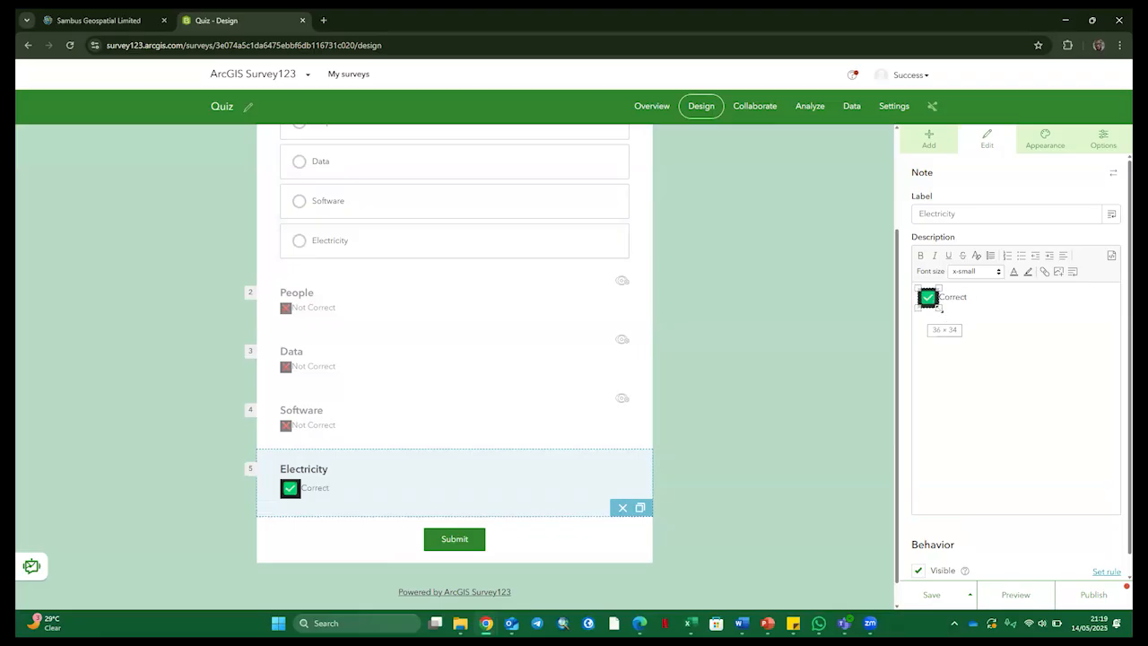
drag(939, 307, 931, 301)
click(1094, 494)
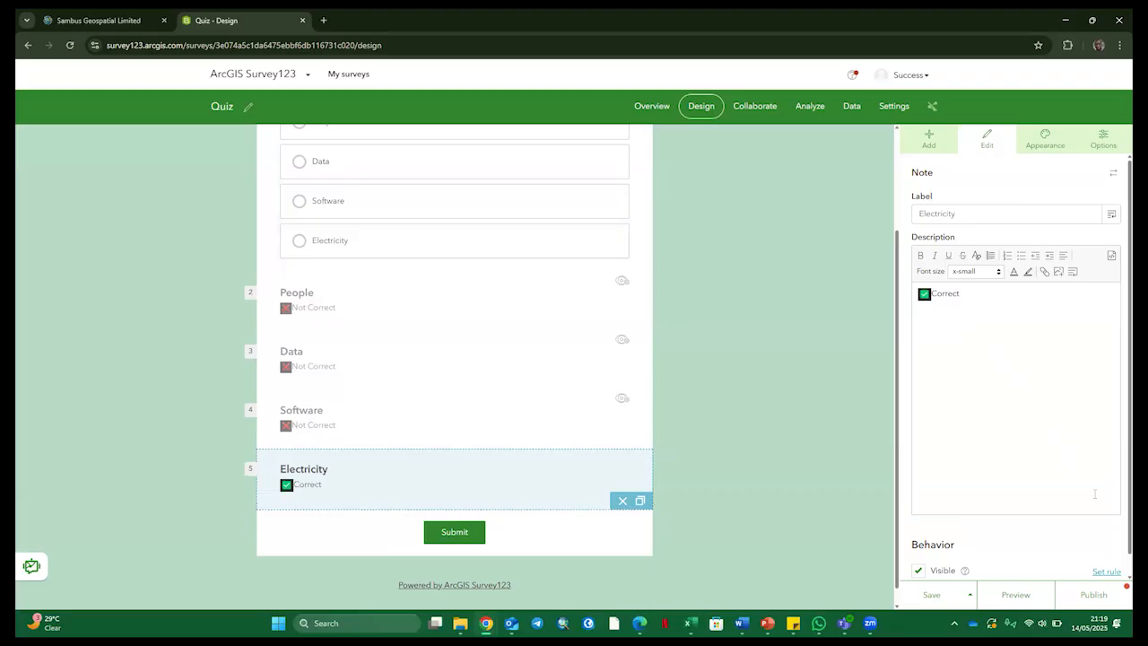
Set a visibility rule showing the Electricity note only when question 1's answer is "Electricity".
click(1107, 572)
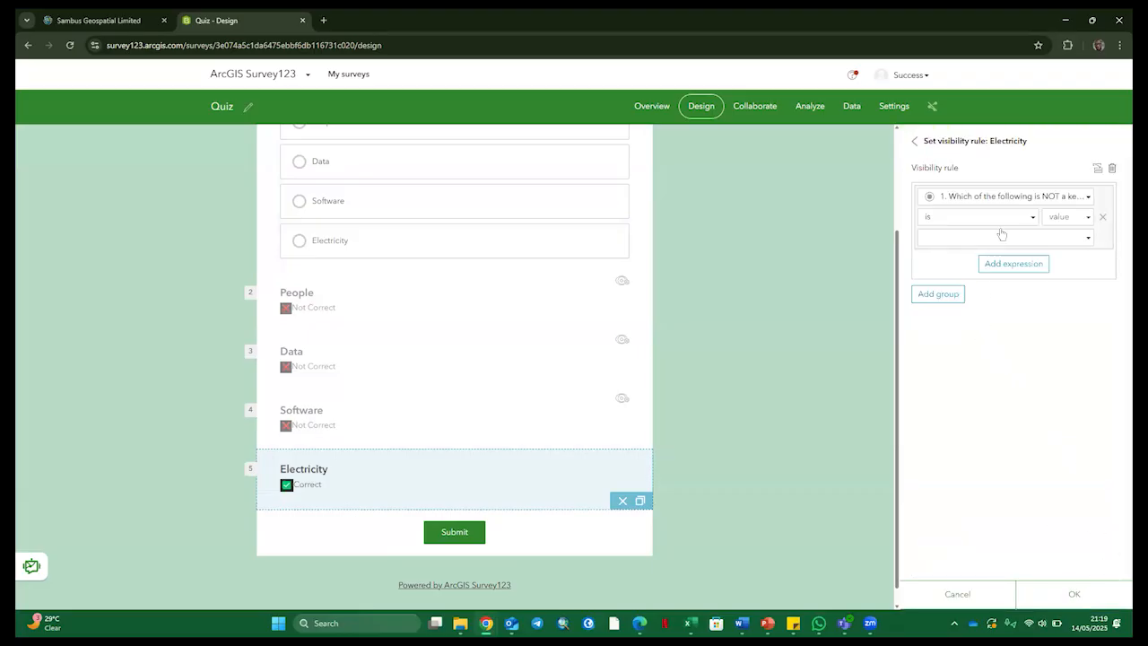
click(1084, 237)
click(976, 328)
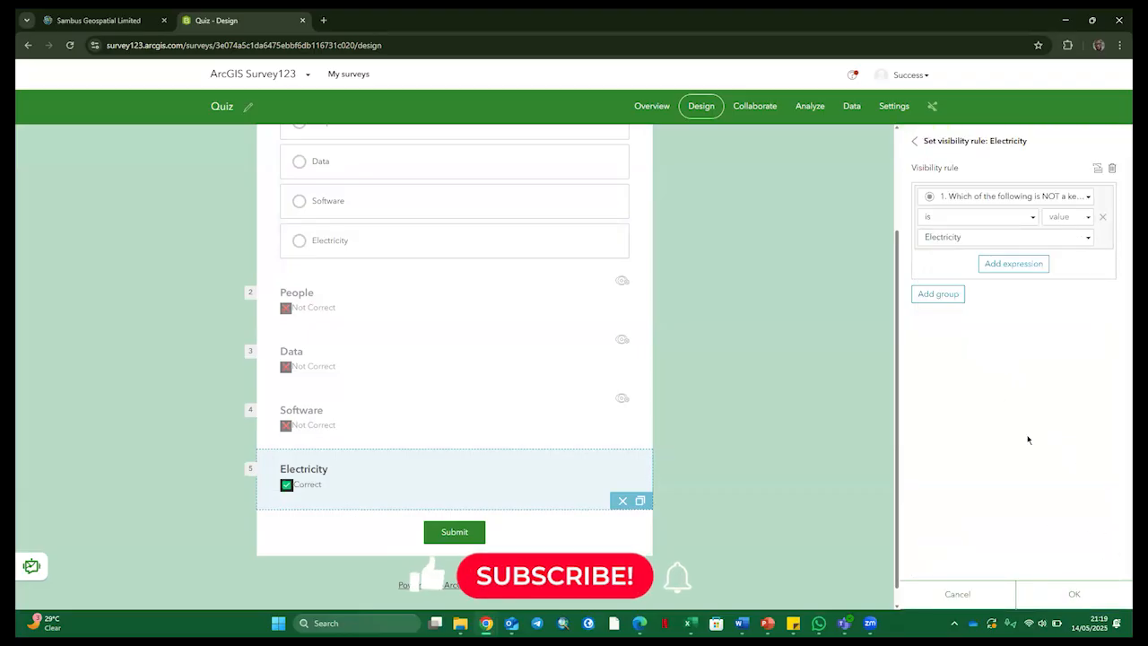
click(1074, 594)
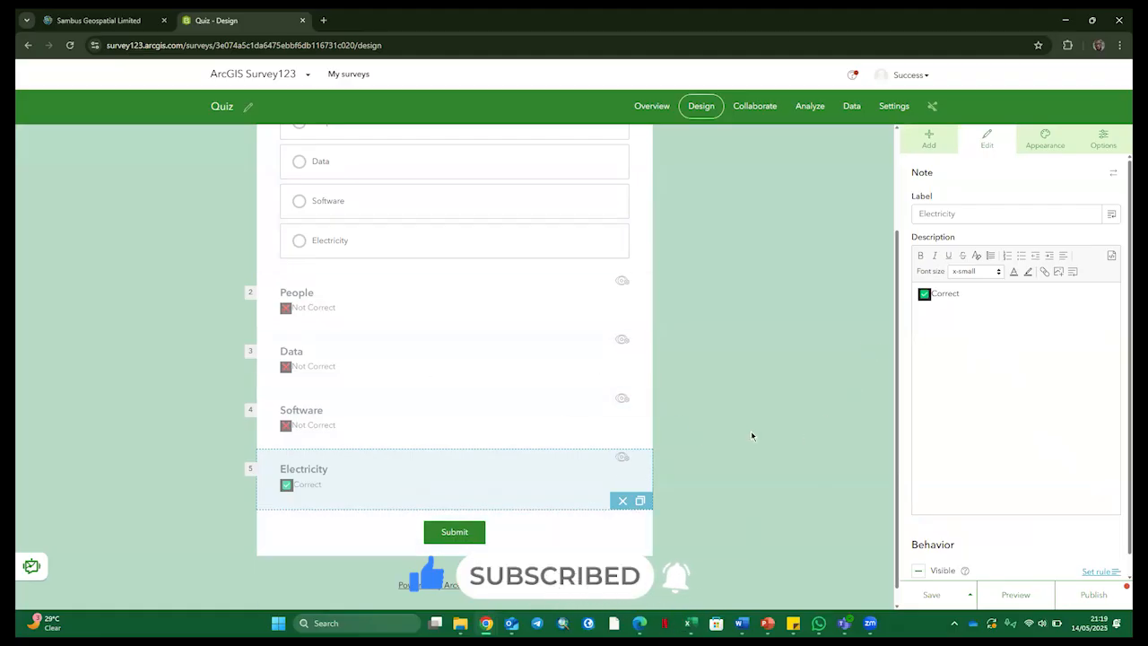
Add a single select question below the Electricity note.
scroll(755, 326, up, 3)
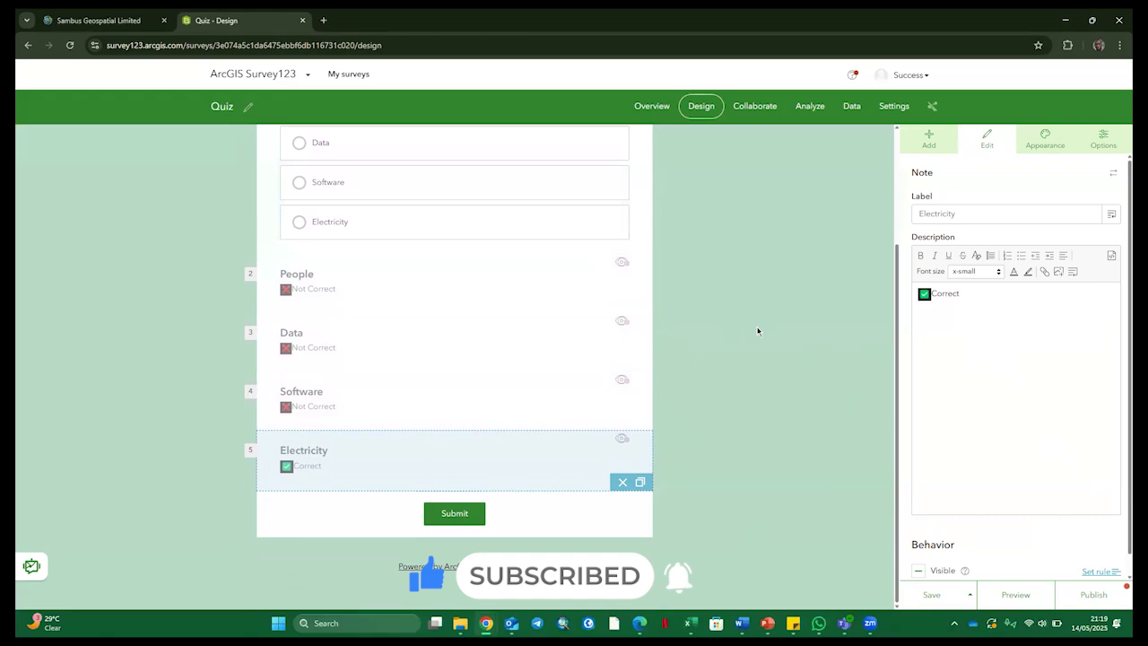
scroll(758, 325, down, 3)
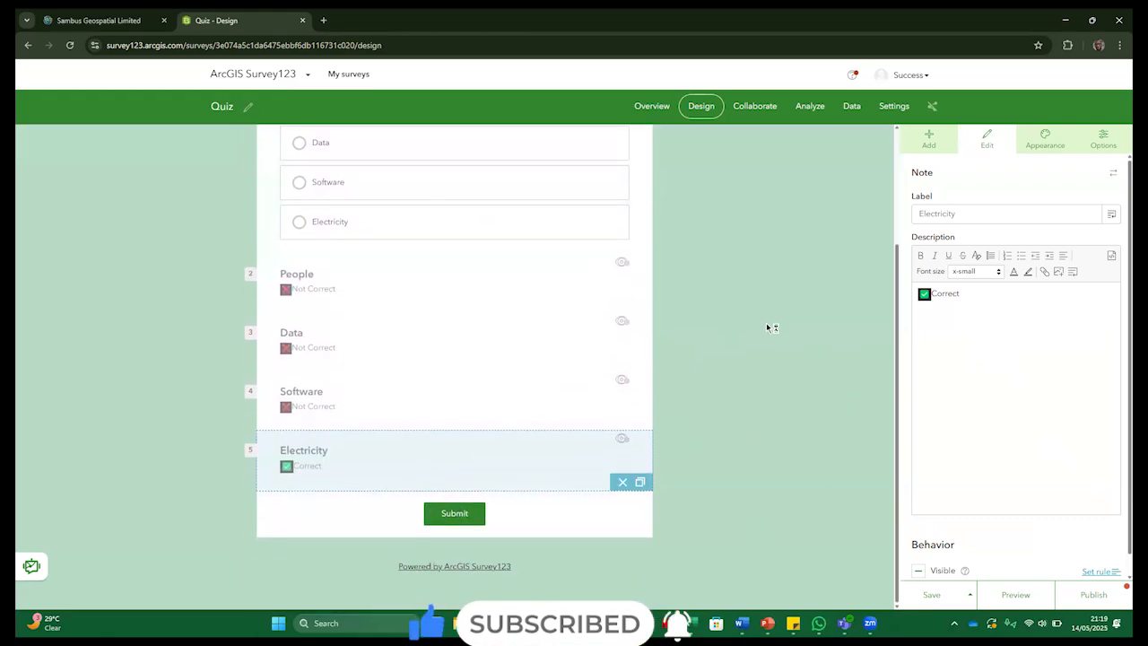
click(931, 141)
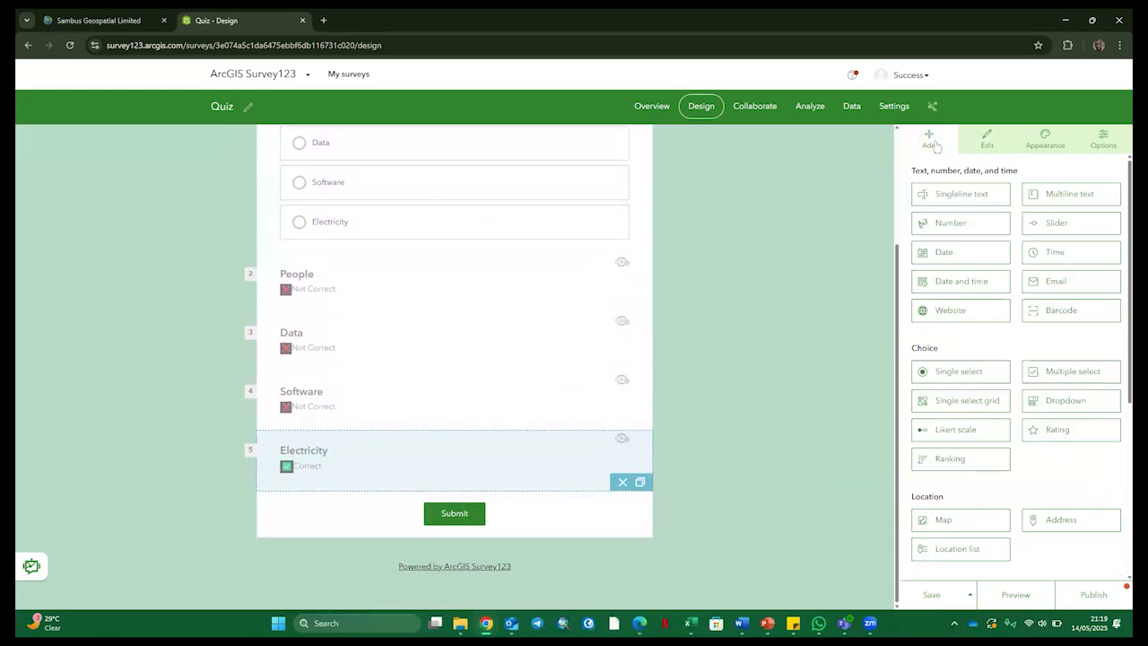
click(967, 373)
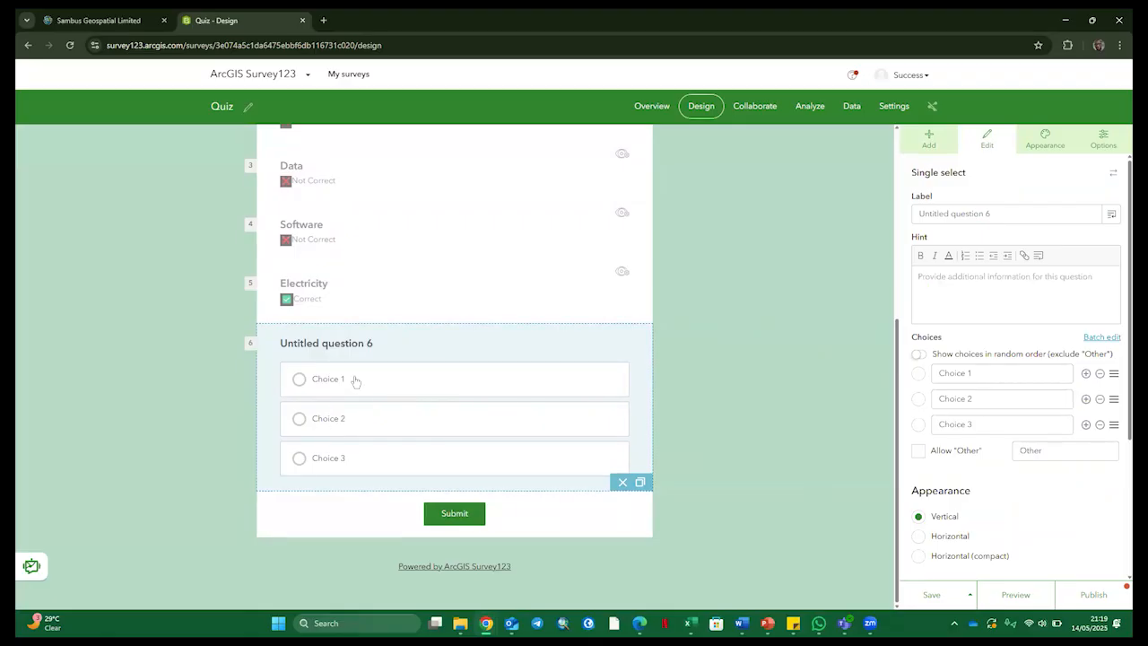
Label the new single select question "What type of GIS capability allows you to monitor moving objects in real time?".
triple_click(971, 216)
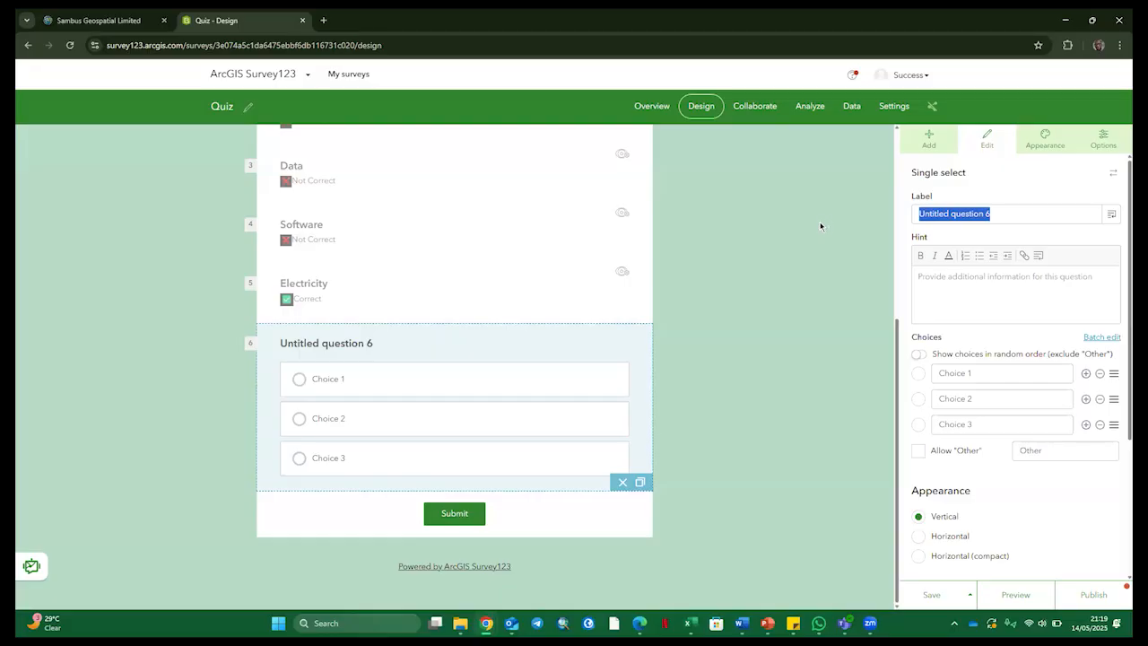
text(Wh)
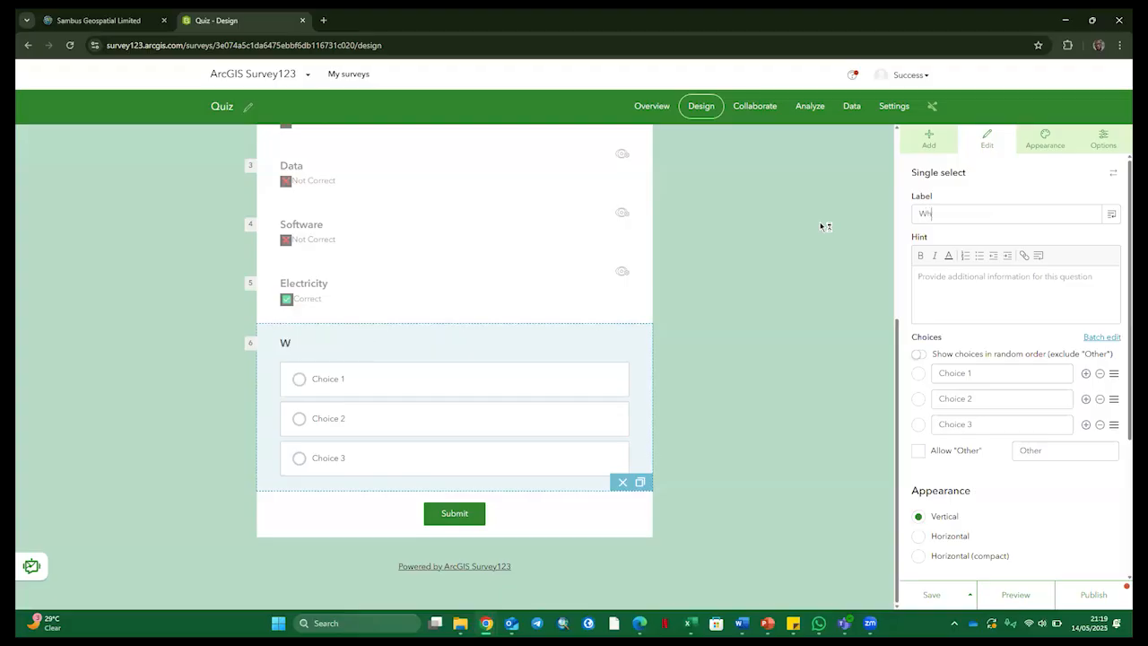
text(at type of GIS Cap)
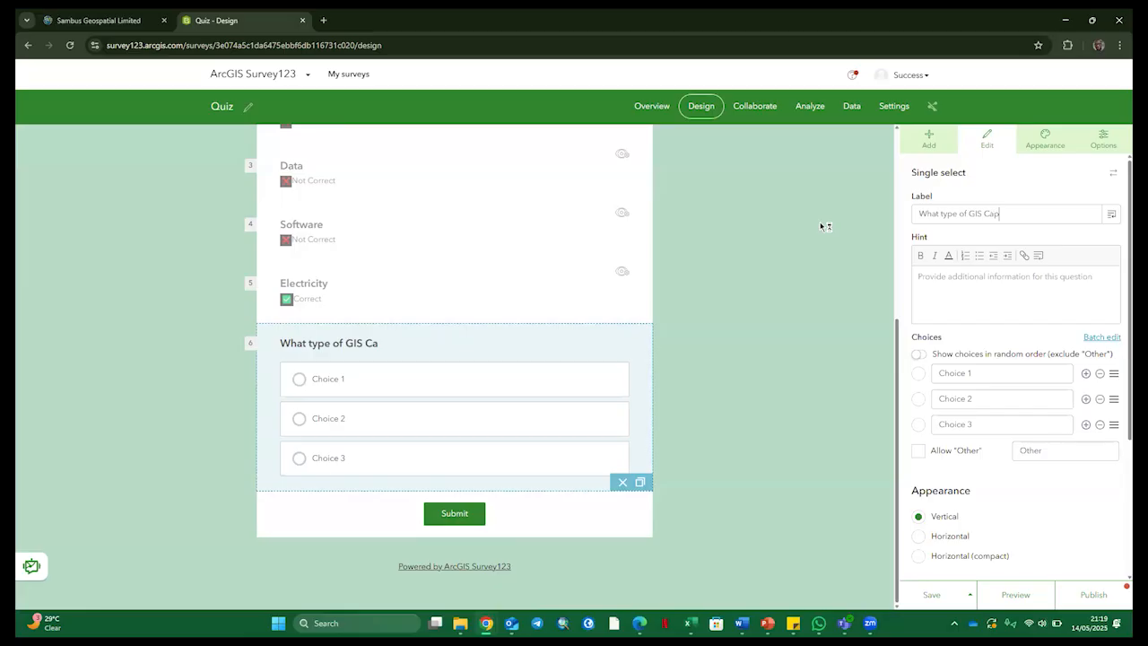
text(ability)
key(BackSpace)
key(BackSpace)
key(BackSpace)
key(BackSpace)
key(BackSpace)
key(BackSpace)
key(BackSpace)
key(BackSpace)
key(BackSpace)
key(BackSpace)
key(BackSpace)
text(capability ai)
text(lows you to mea)
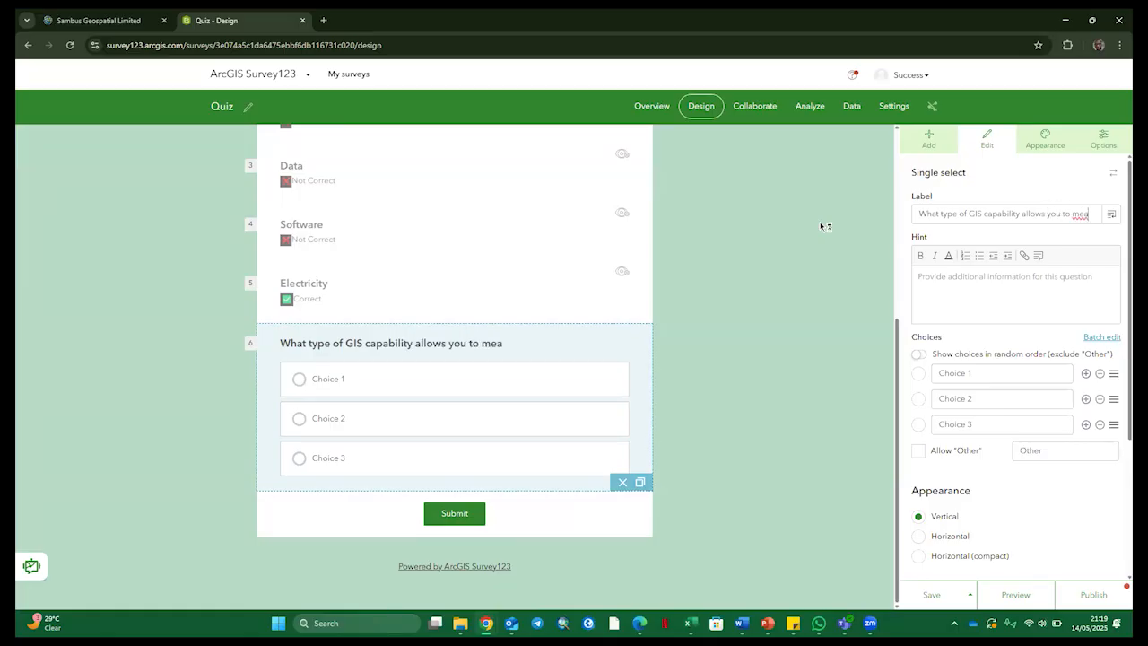
key(BackSpace)
key(BackSpace)
text(onitor)
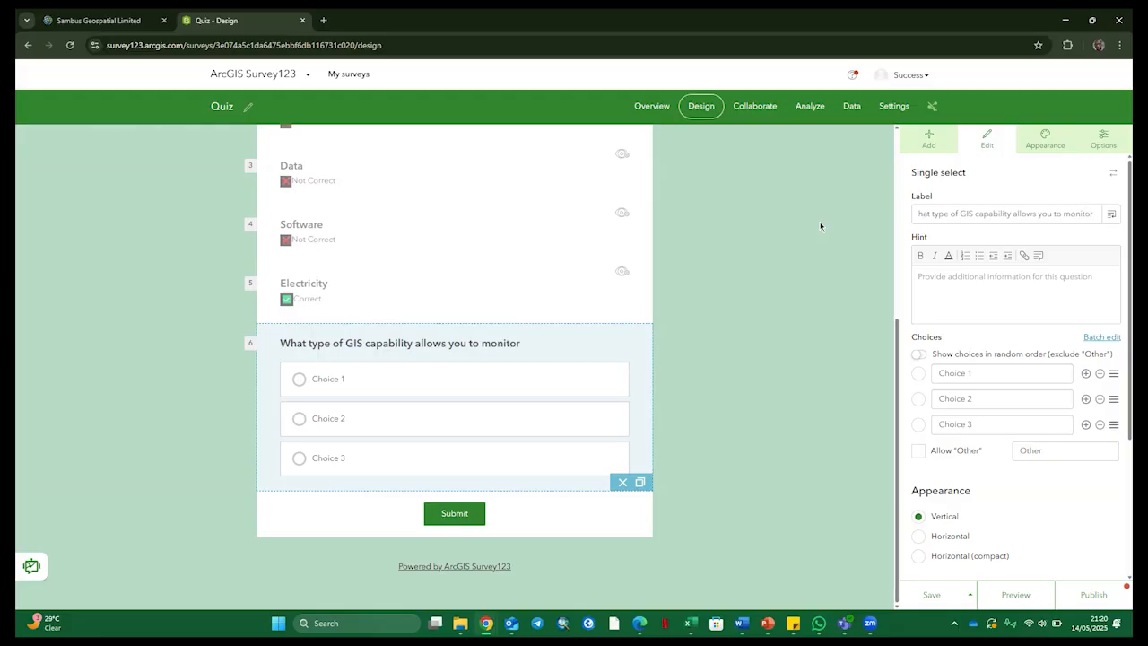
text( mov)
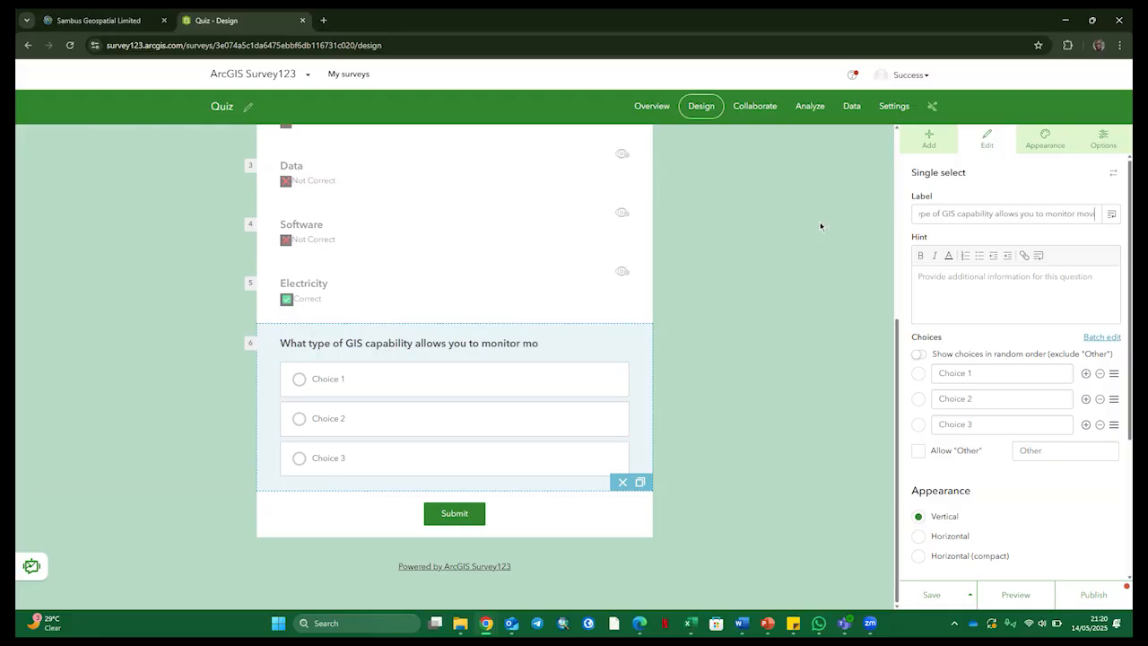
text(ing o)
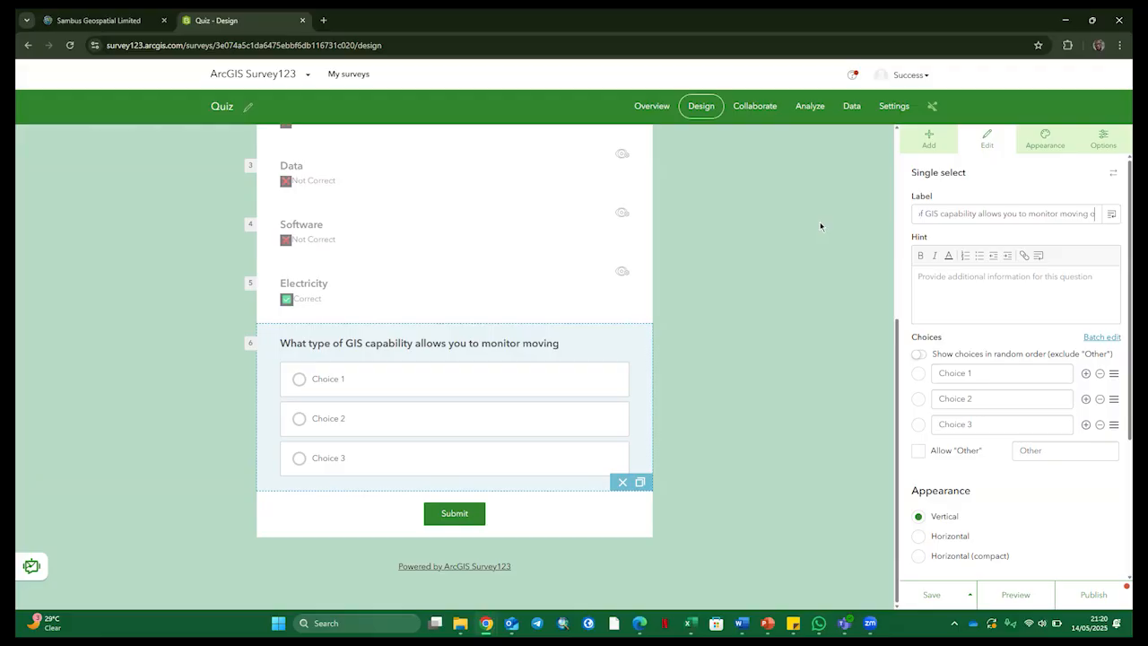
text(bject)
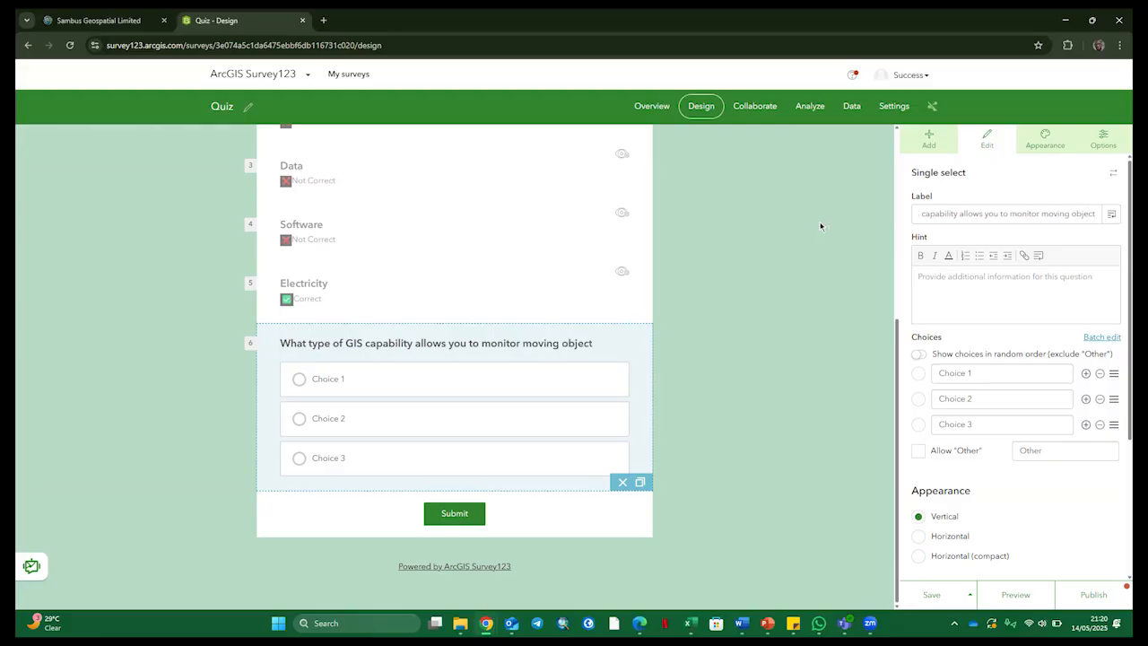
text(s in real)
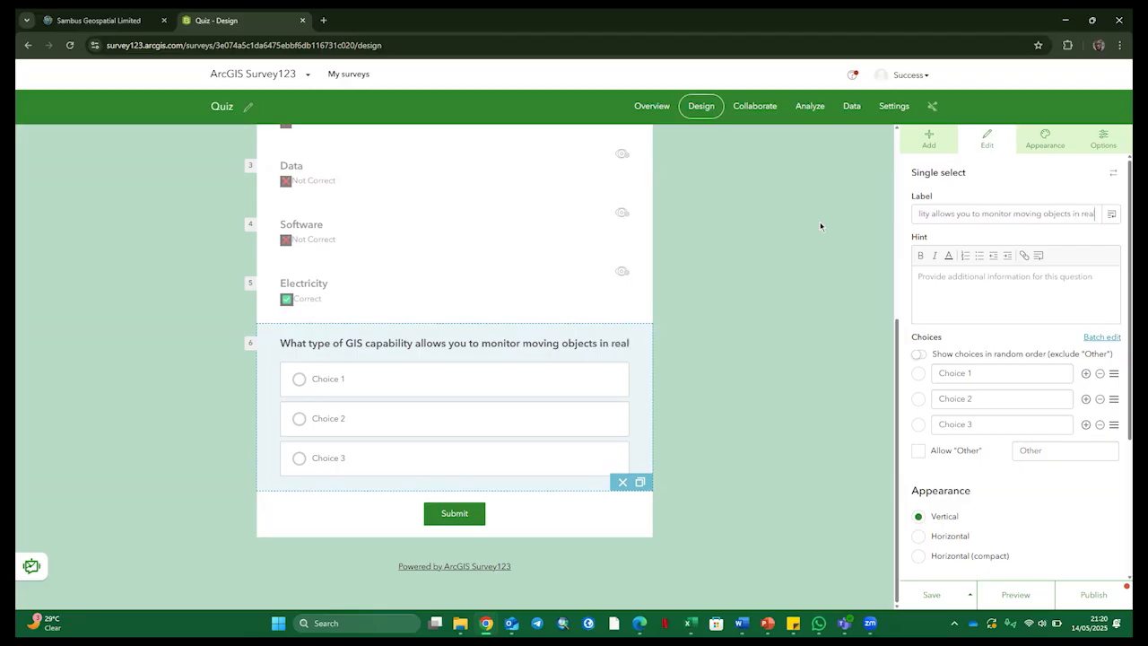
text(time)
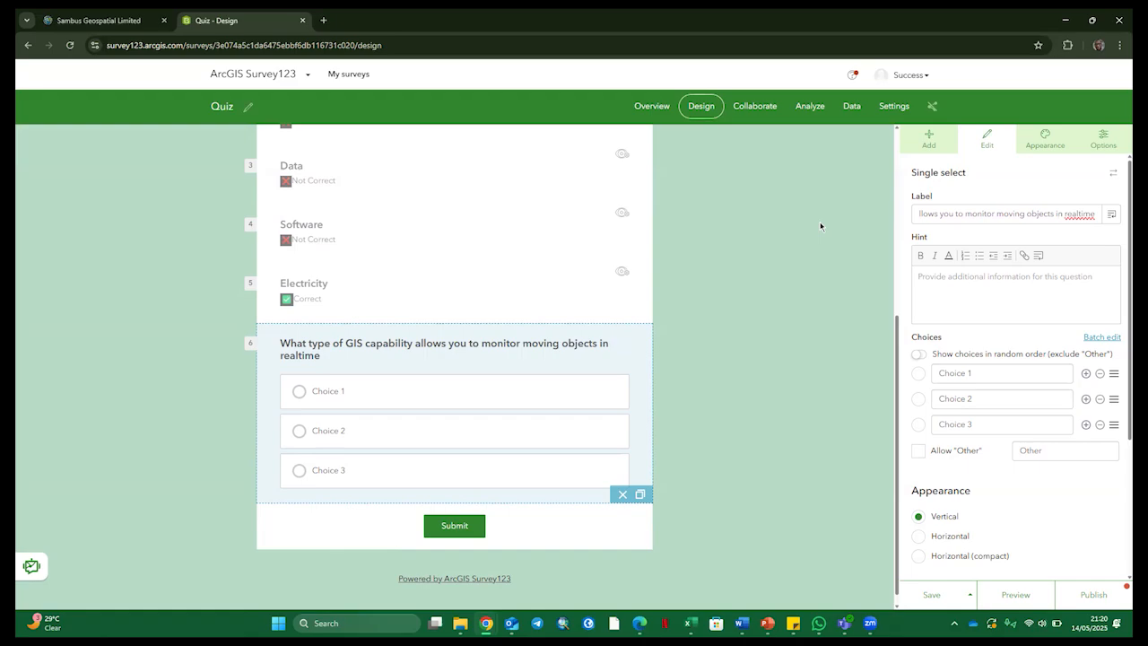
key(BackSpace)
key(BackSpace)
key(BackSpace)
key(BackSpace)
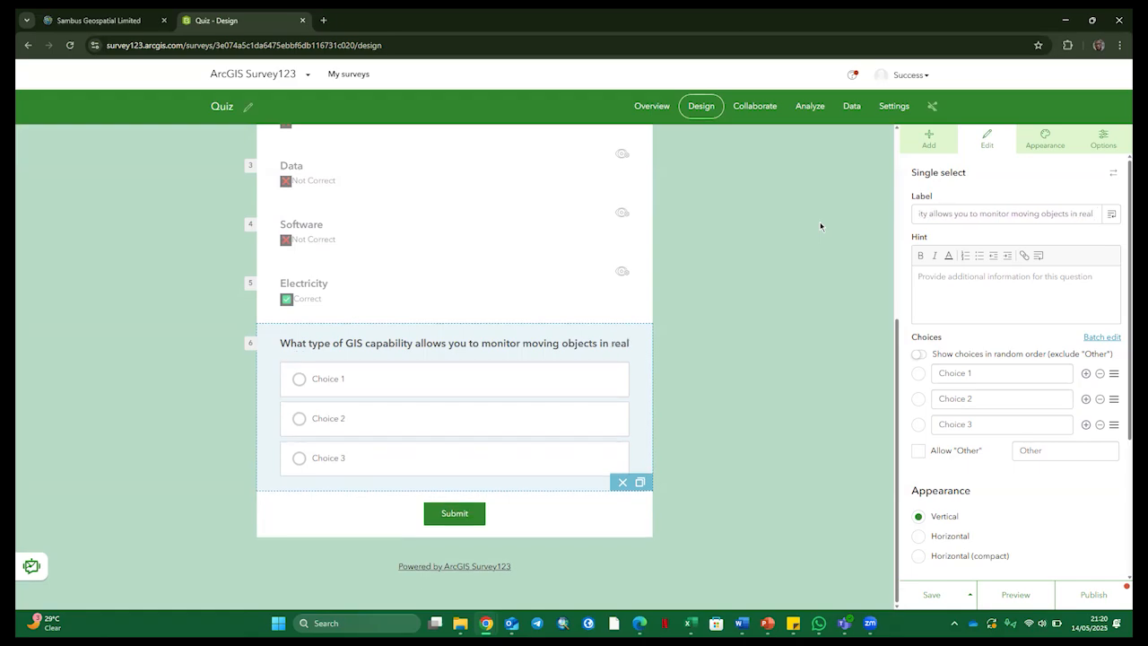
text(time)
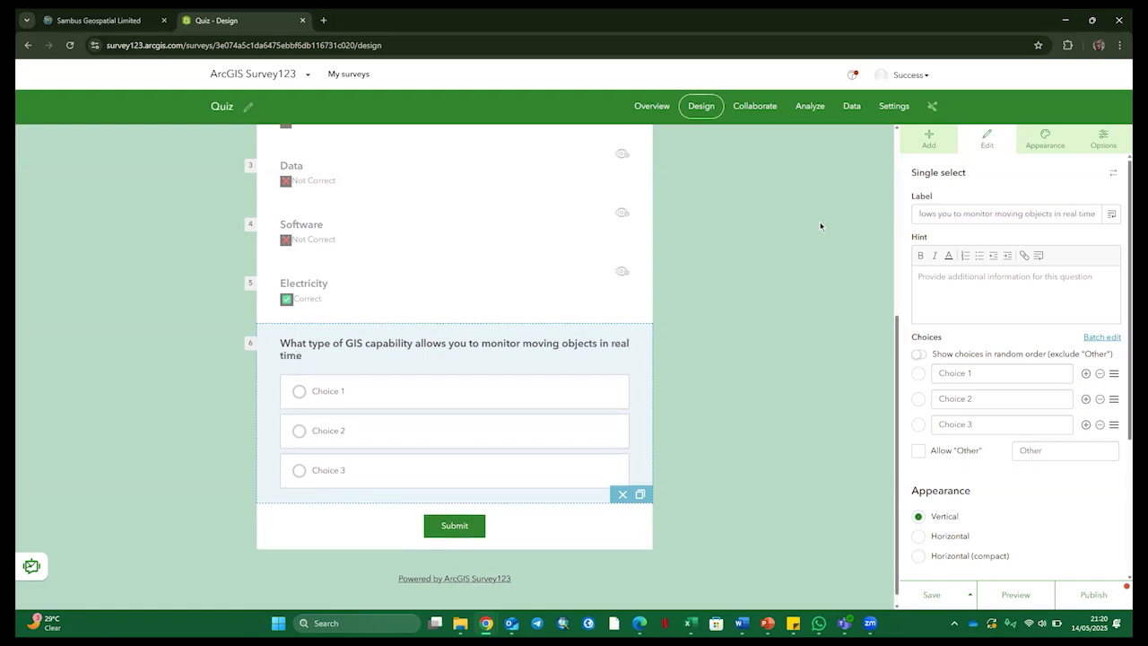
text(?)
Name the first two choices of the real-time monitoring question "3D Visualization" and "Mapping".
click(986, 371)
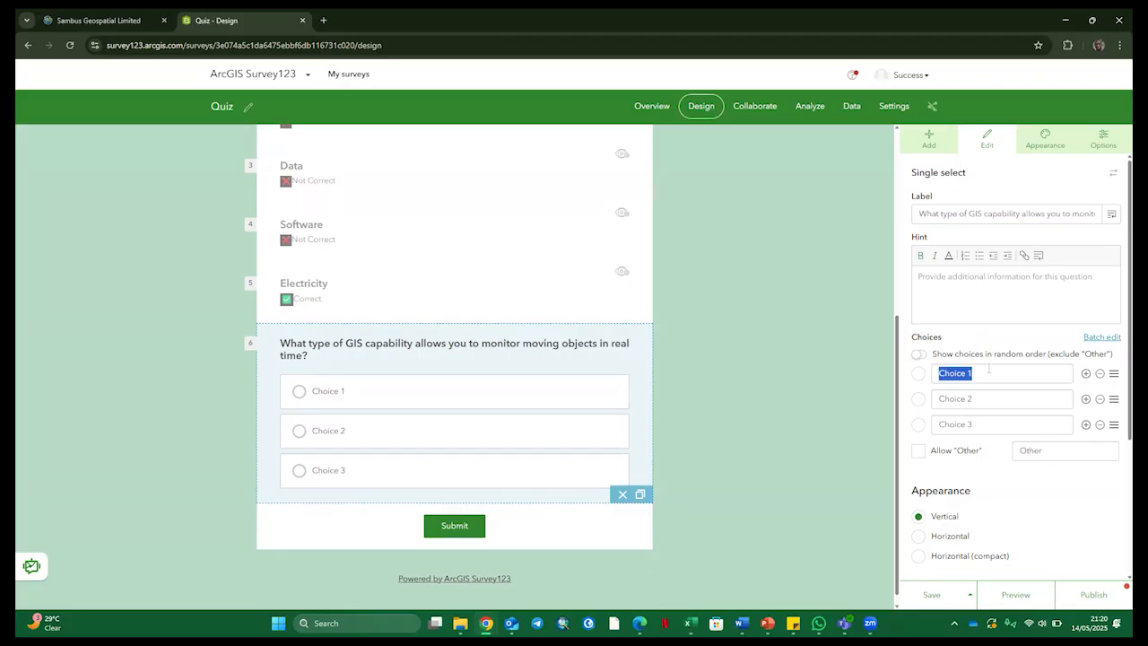
text(3D Visual)
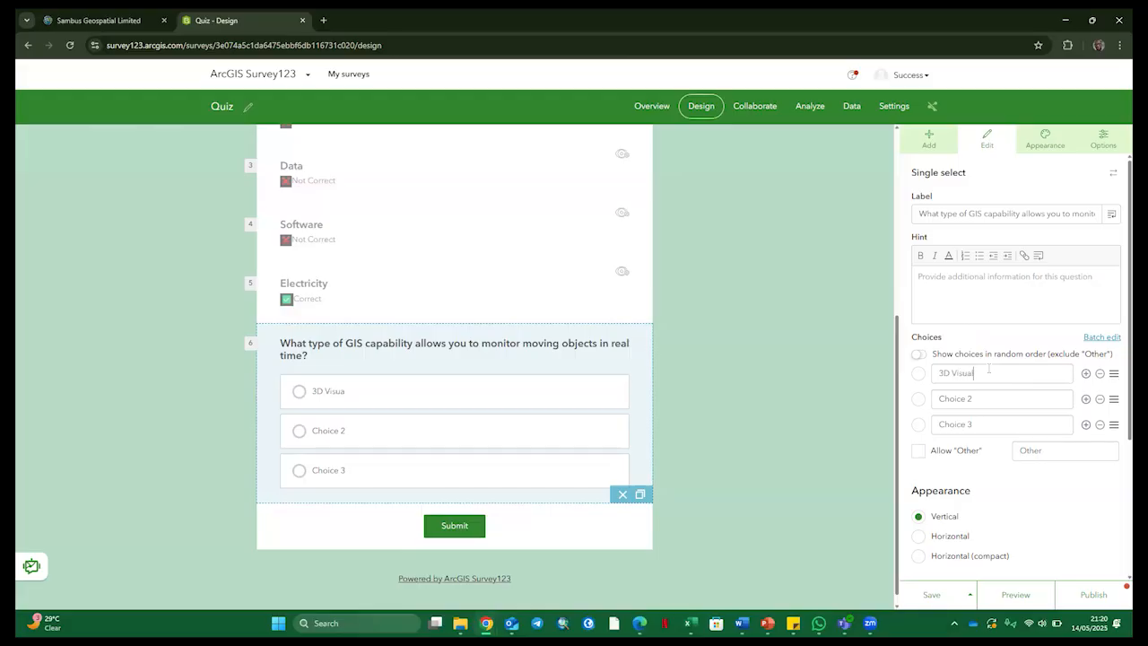
text(ization)
click(1003, 396)
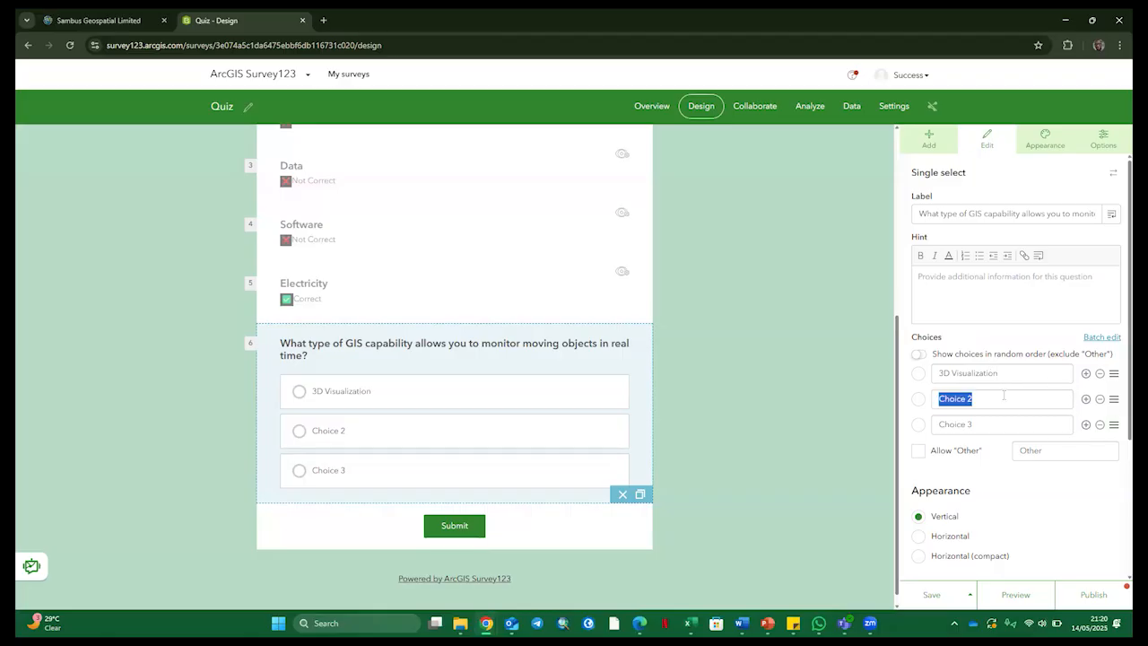
text(Mapping)
Name the question's third choice "Real-time visualization".
click(975, 423)
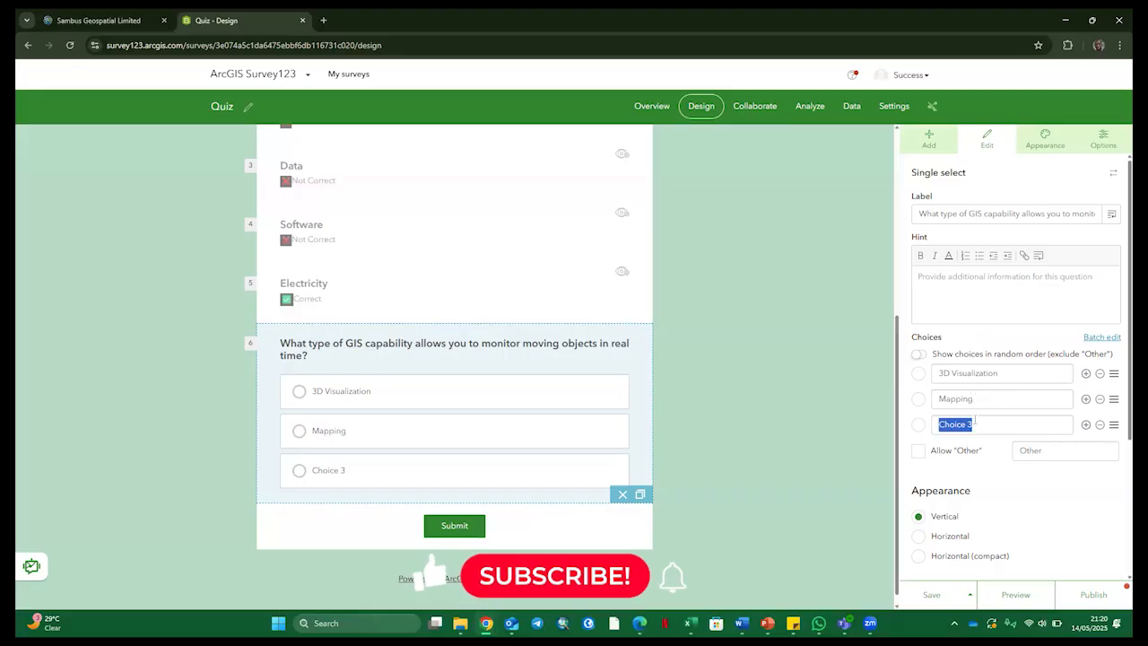
text(Rea)
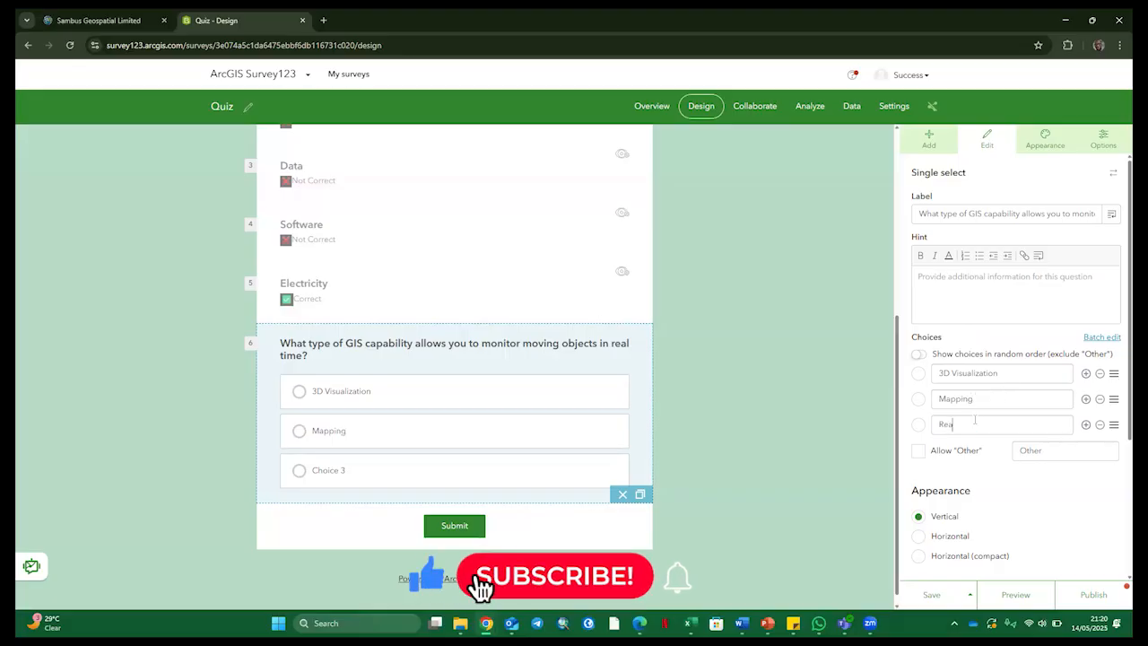
text(l-)
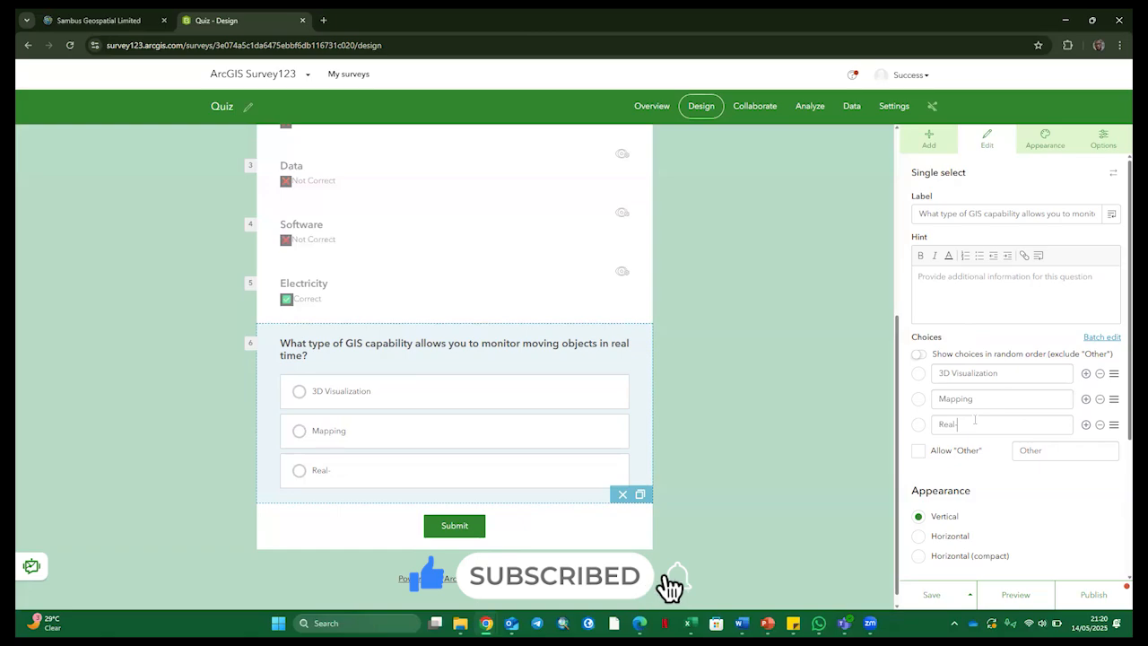
text(time visualizat)
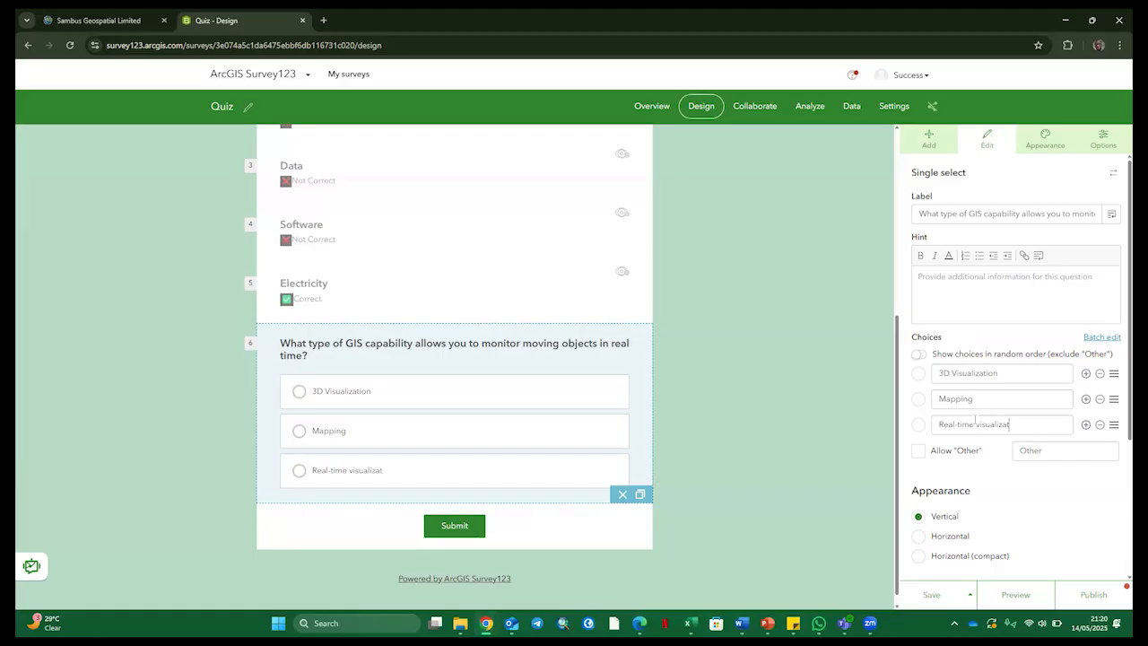
text(ion)
Add a fourth choice to the question and name it "Spatial Analysis".
click(1085, 424)
triple_click(963, 451)
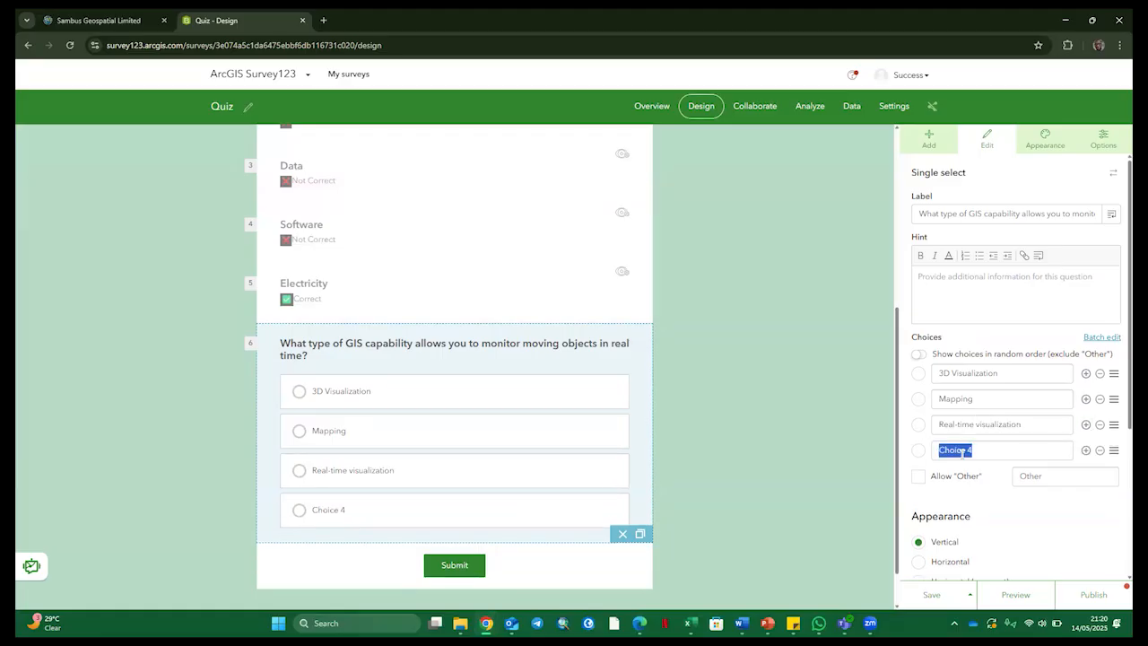
text(So)
text(atia)
text(l A)
text(nalysis)
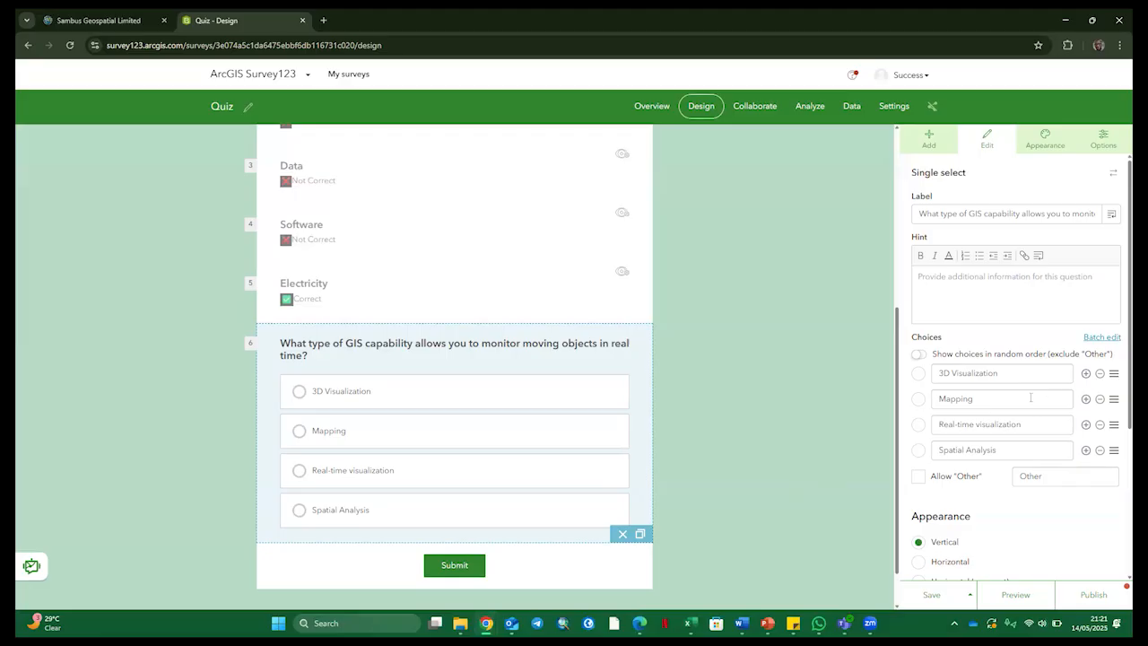
Add a note below the question about monitoring moving objects in real time.
scroll(723, 414, down, 2)
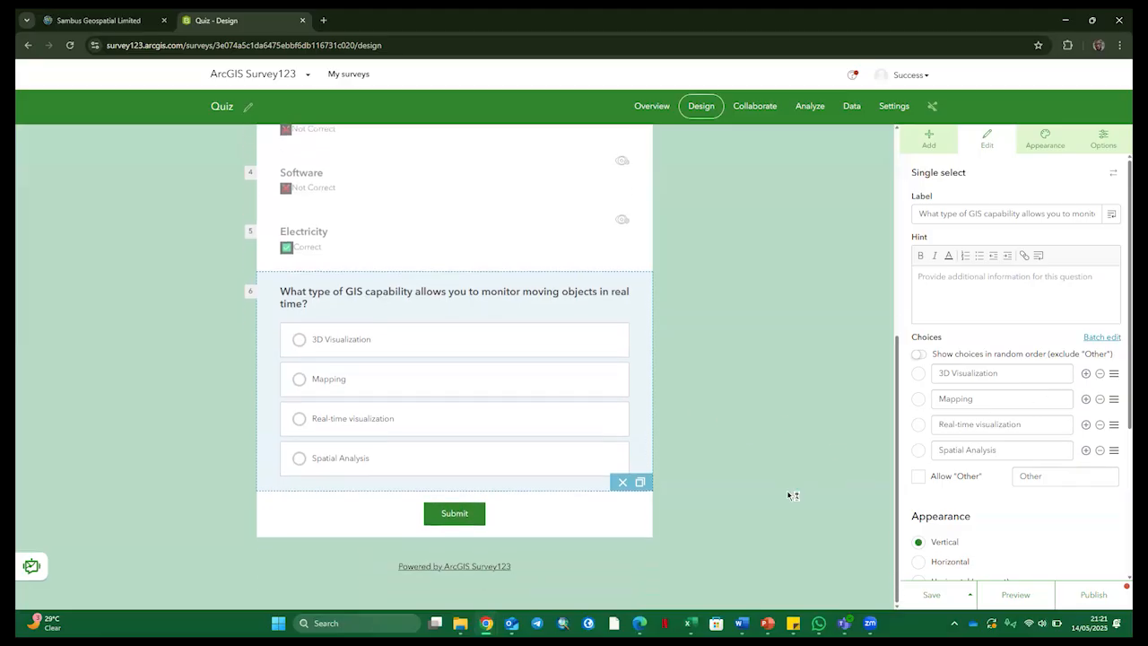
click(931, 140)
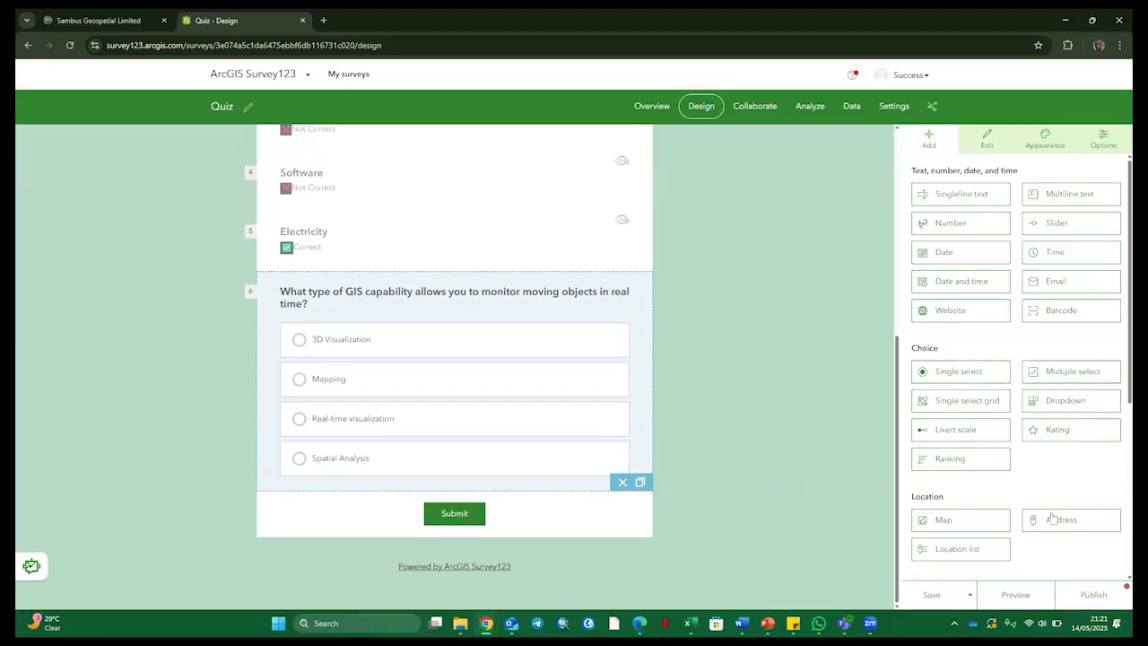
scroll(1087, 504, down, 5)
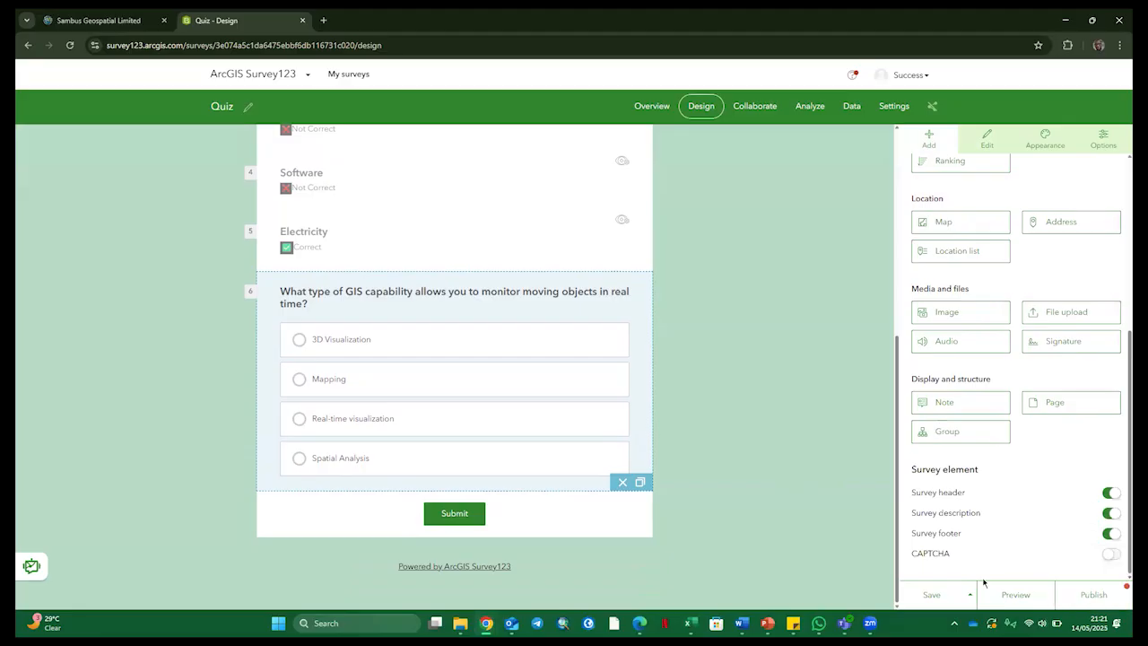
drag(961, 409, 714, 446)
click(949, 404)
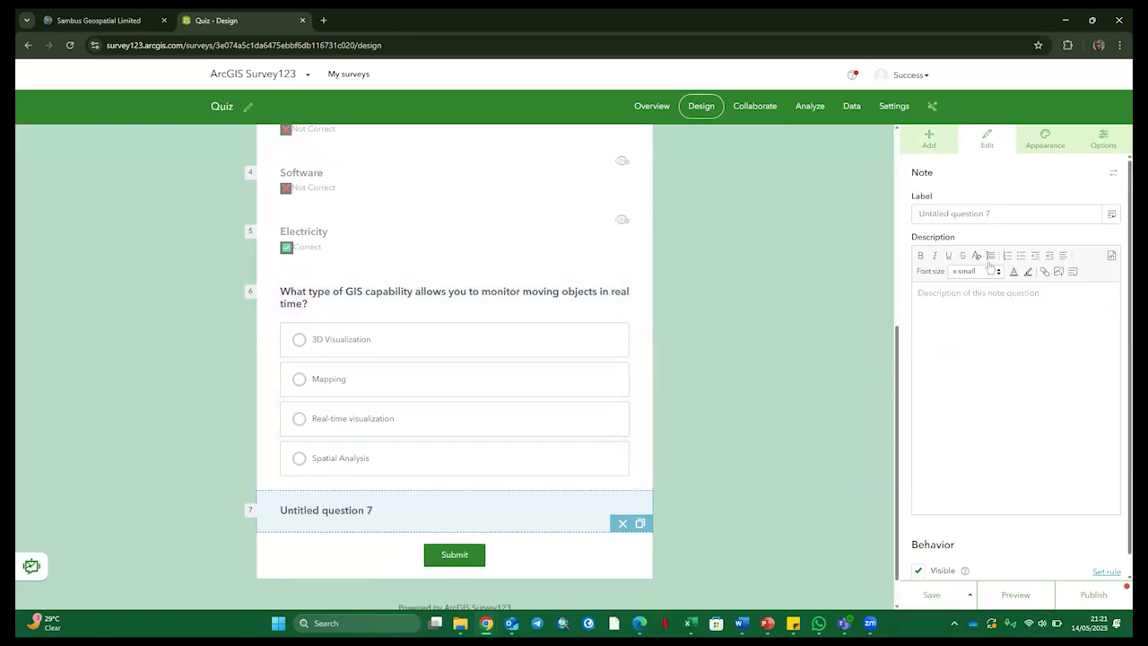
Label the new note "3D Visualization".
drag(990, 213, 882, 220)
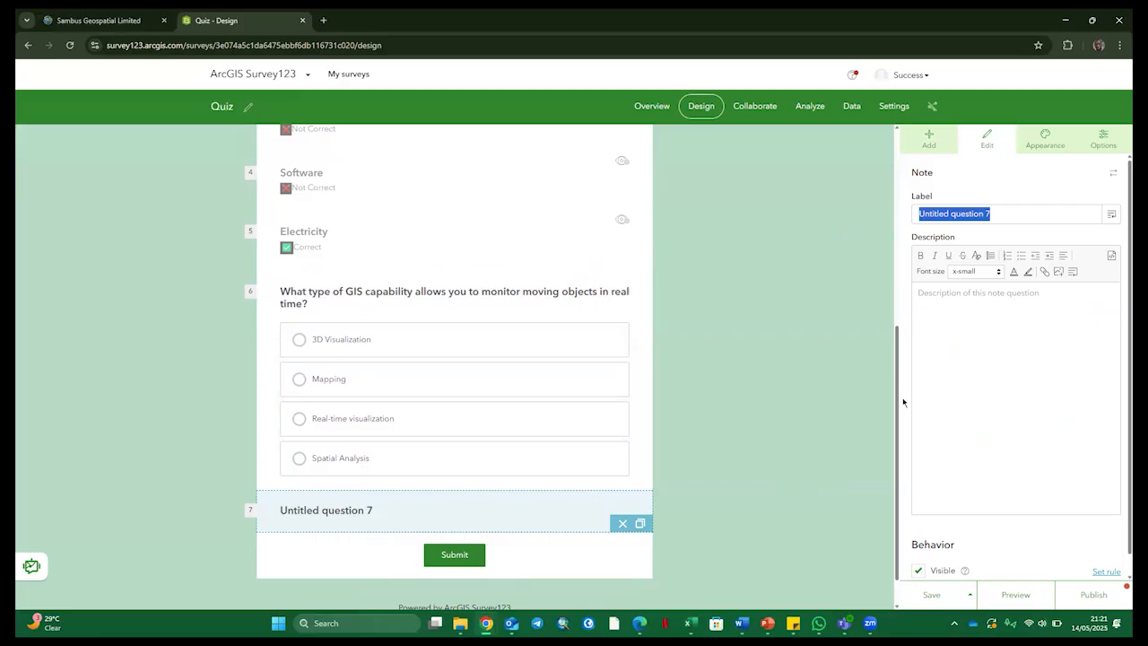
text(#)
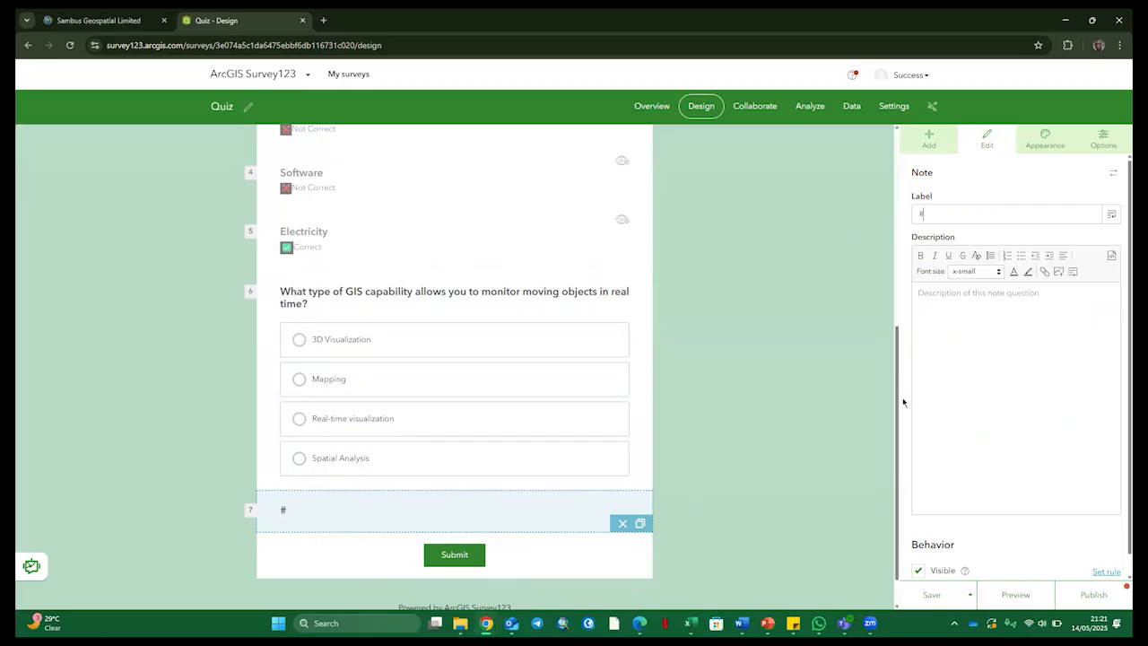
text(d)
key(BackSpace)
key(BackSpace)
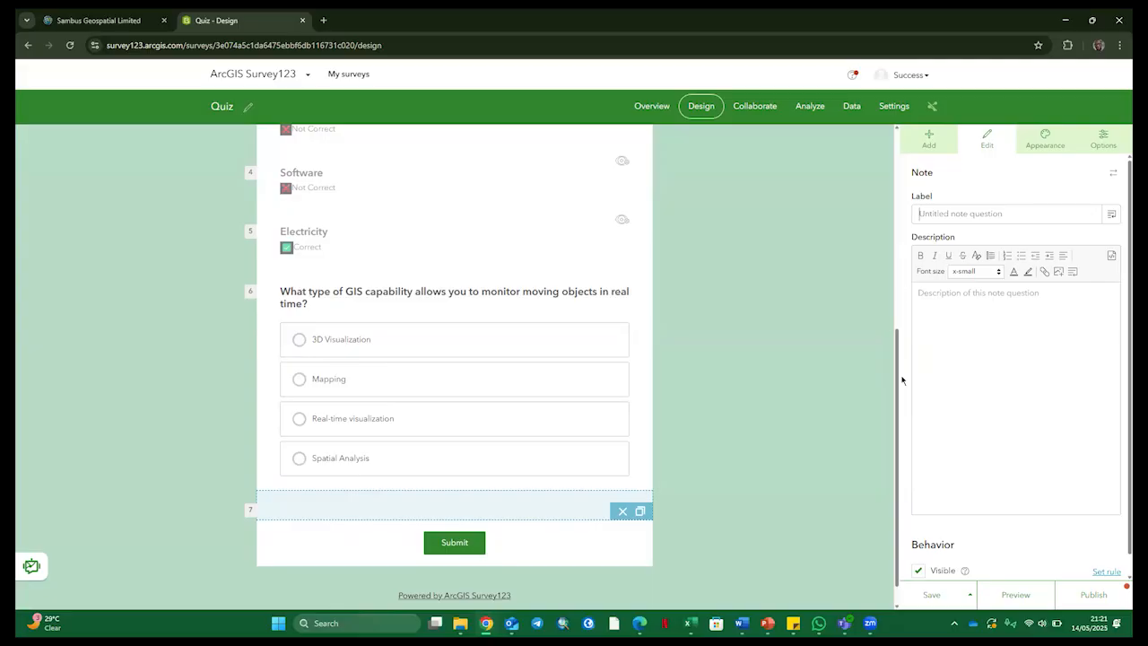
text(3)
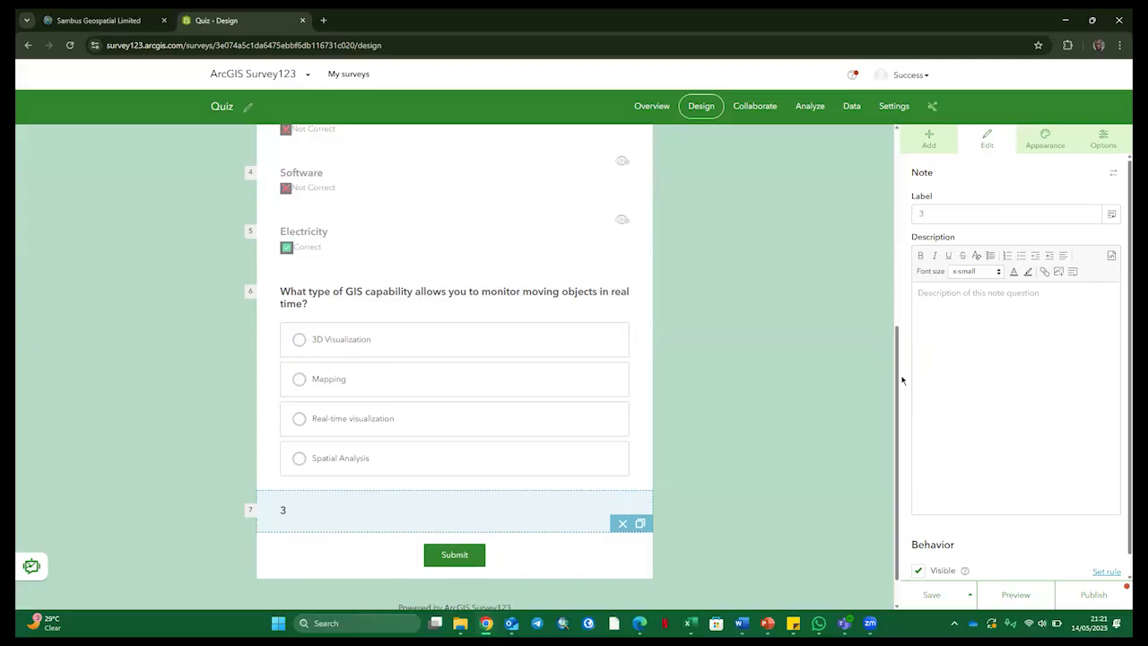
text(D Visualization)
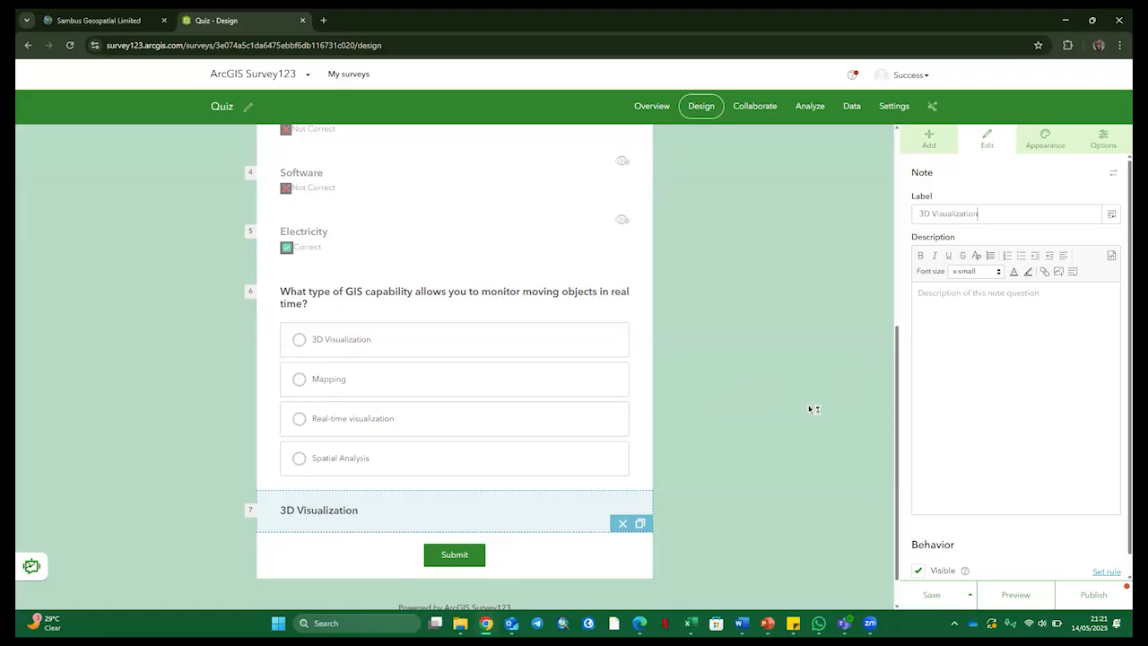
Copy the red cross image and "Not Correct" text from the People note's description into the 3D Visualization note's description.
click(1022, 305)
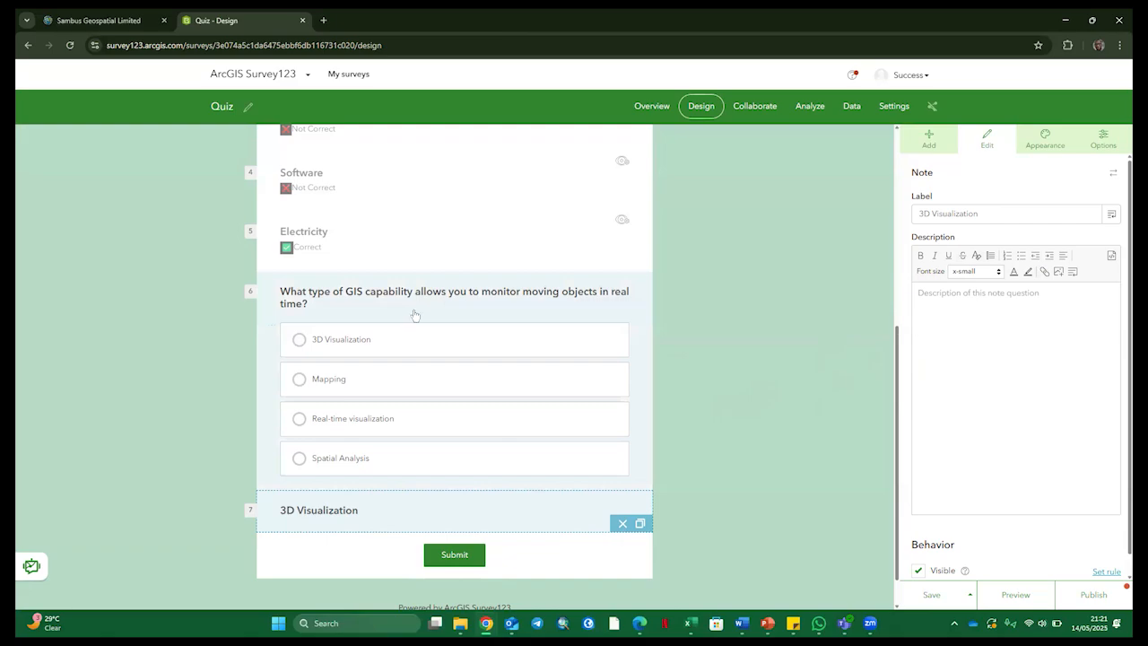
scroll(380, 254, up, 3)
scroll(355, 366, down, 3)
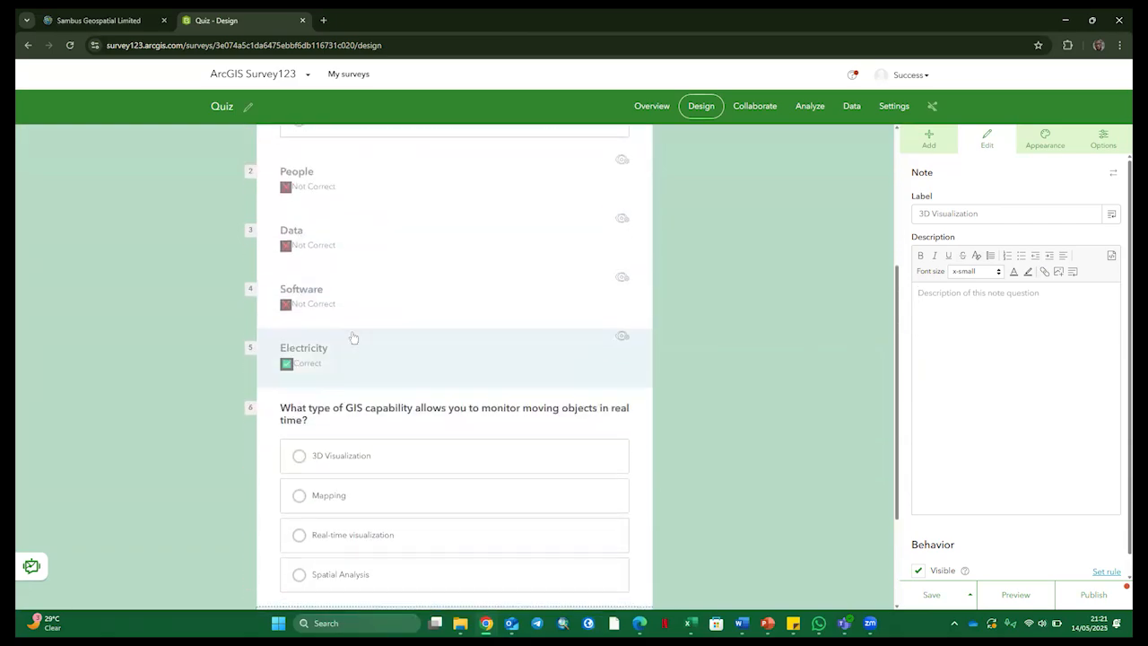
click(398, 200)
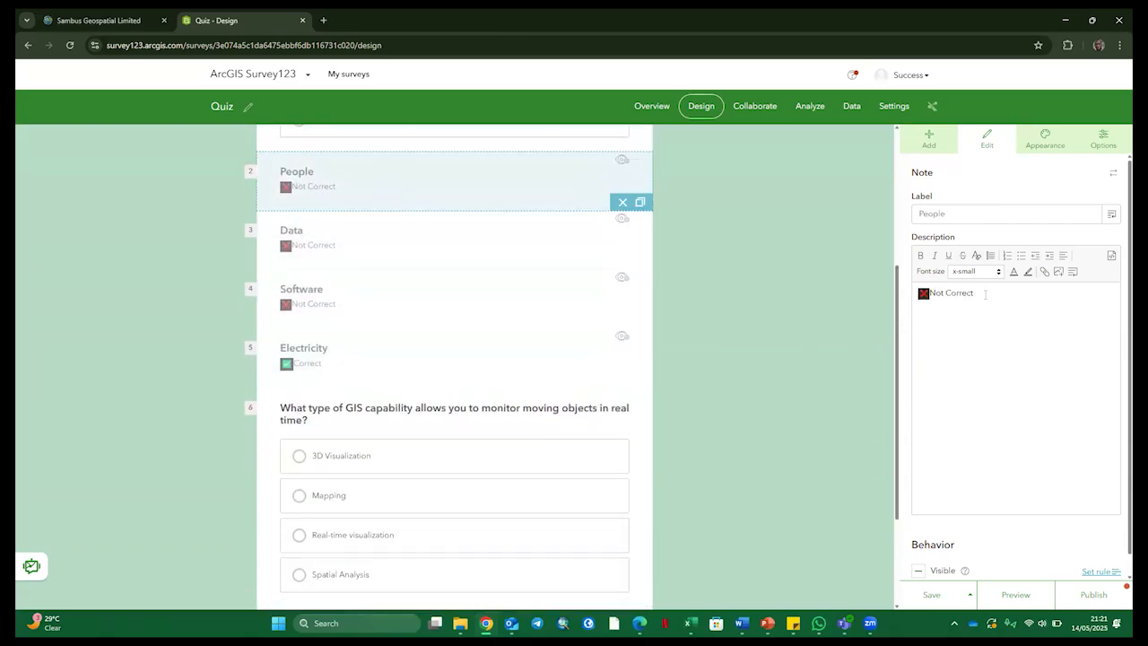
drag(985, 294, 888, 294)
key(ctrl+c)
scroll(502, 384, down, 1)
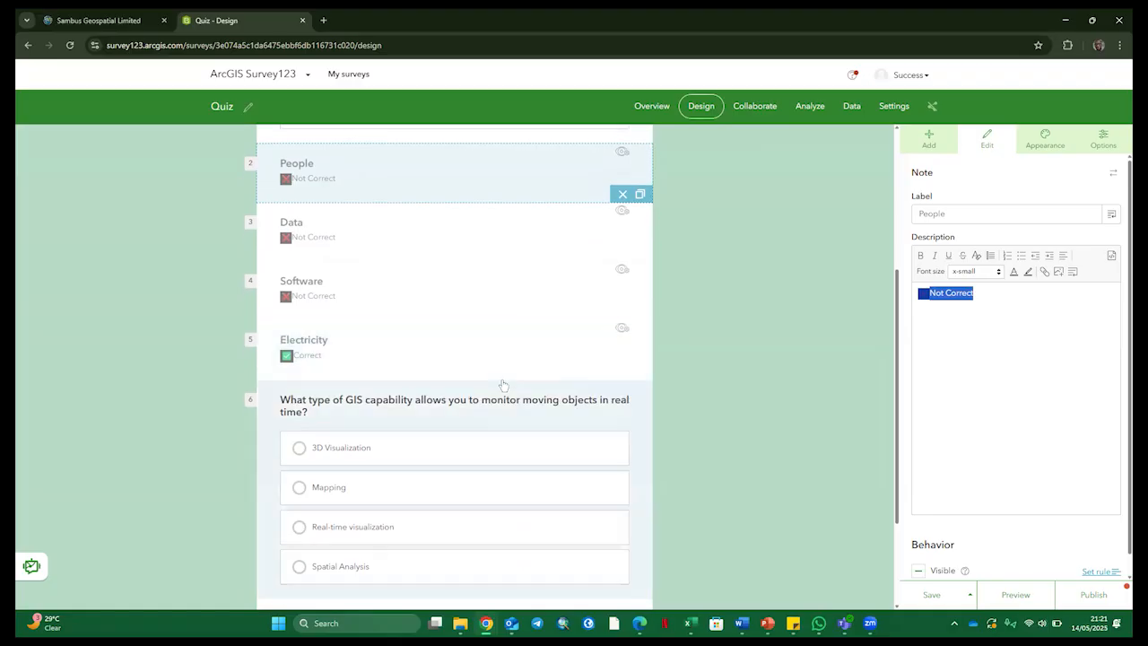
scroll(503, 384, down, 2)
click(369, 477)
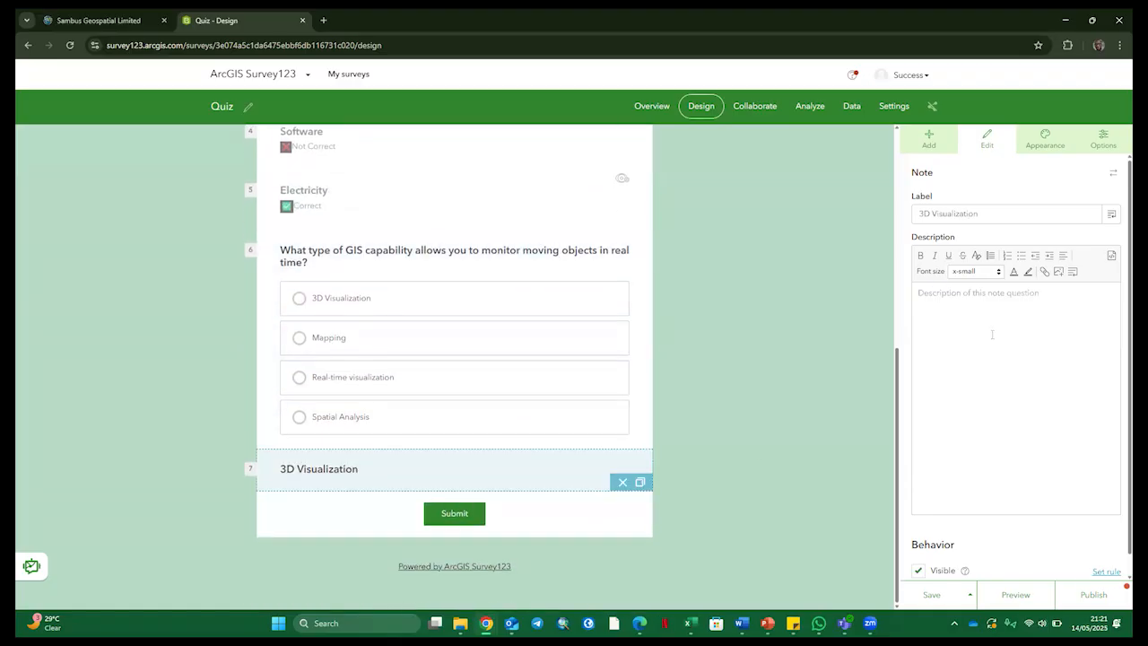
click(975, 294)
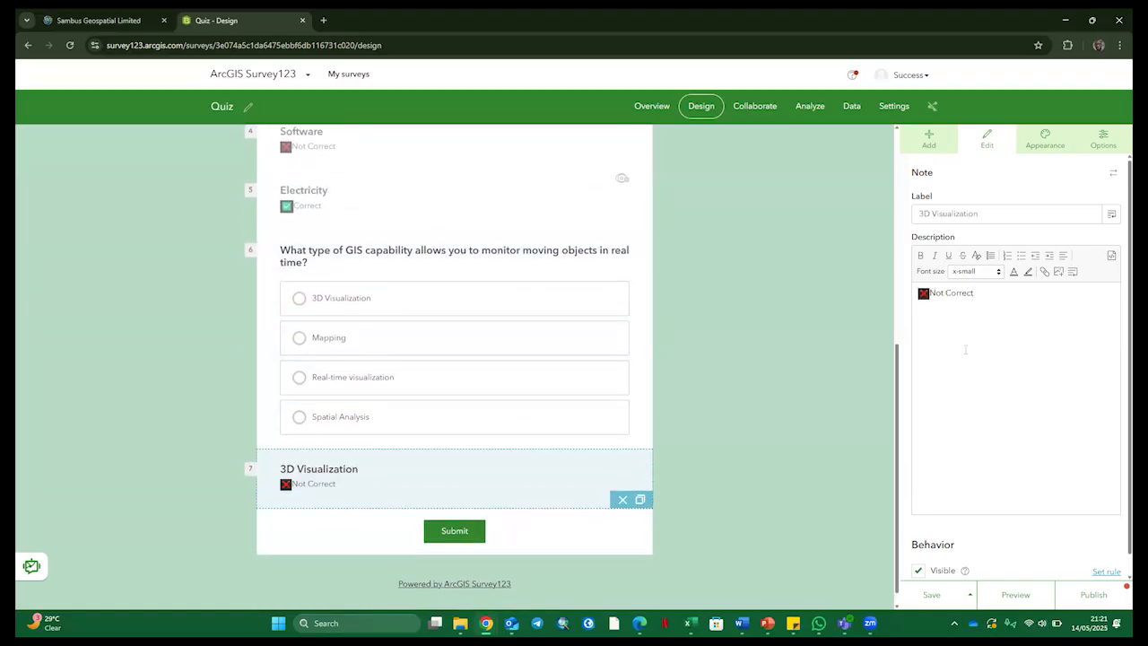
Set a visibility rule showing the 3D Visualization note only when the real-time monitoring question's answer is "3D Visualization".
click(1110, 571)
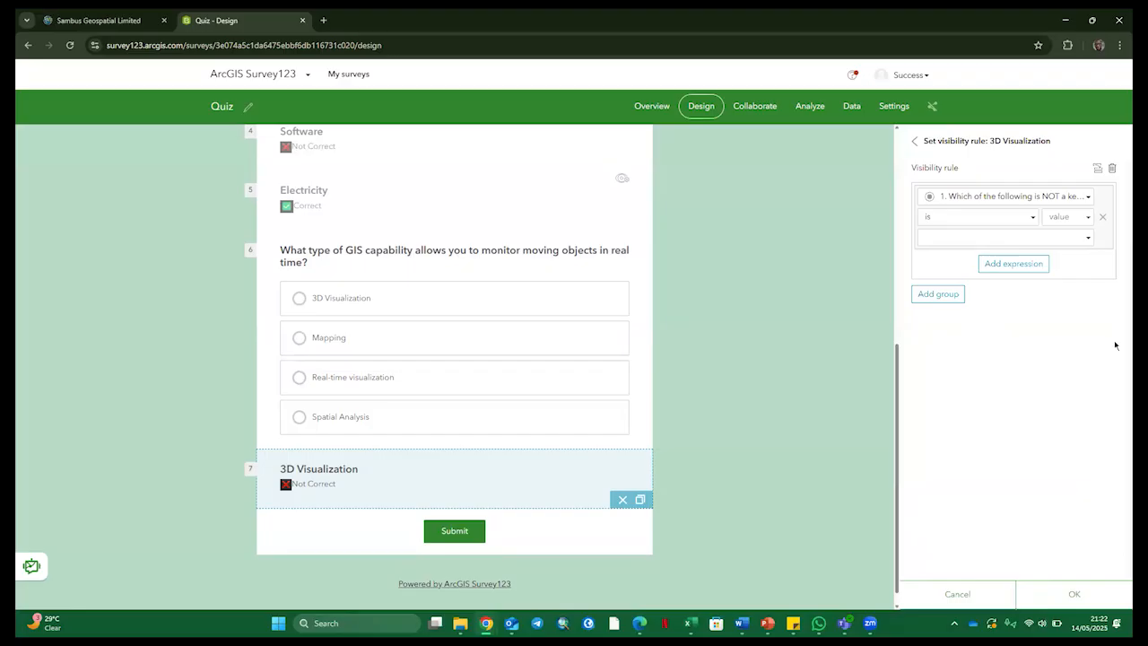
click(1087, 197)
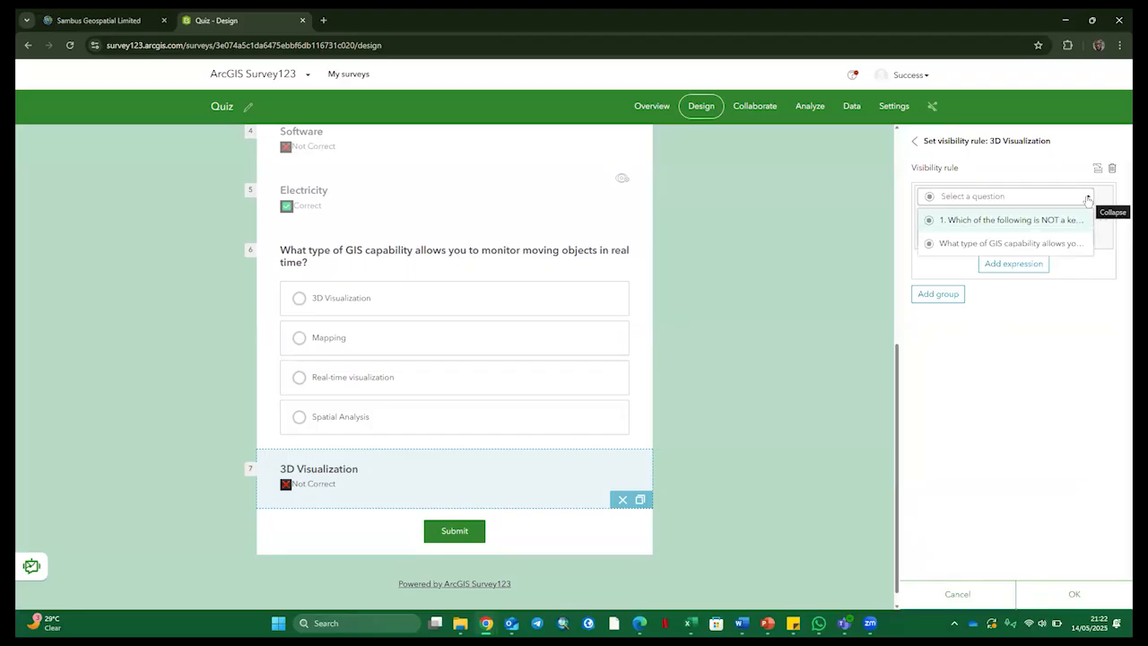
click(979, 244)
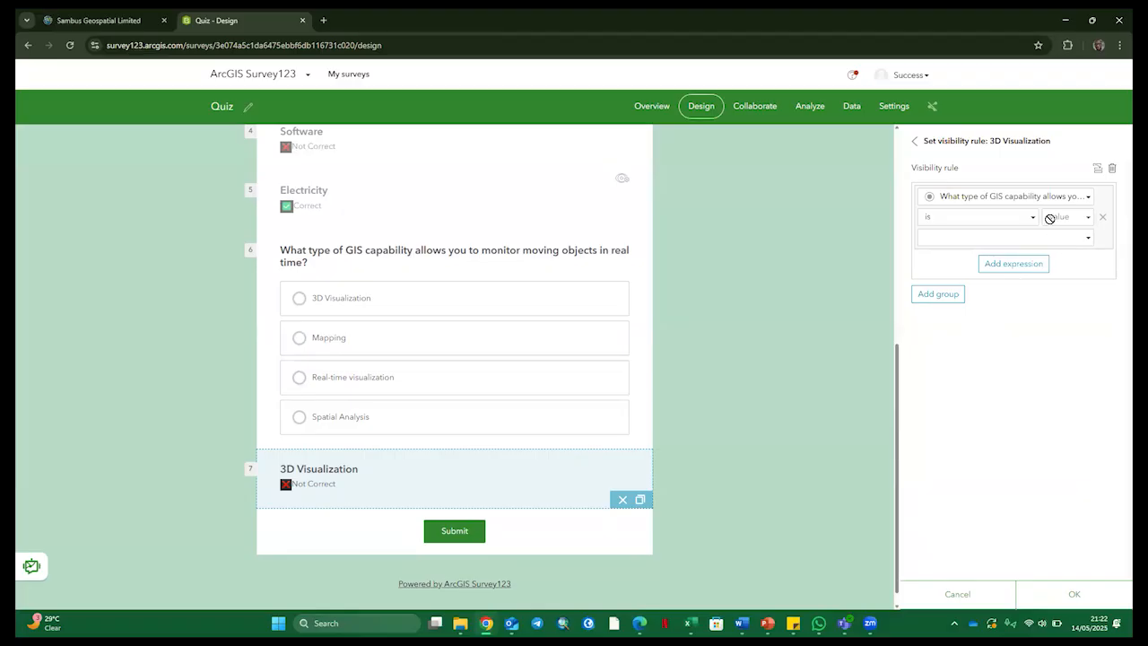
click(1071, 238)
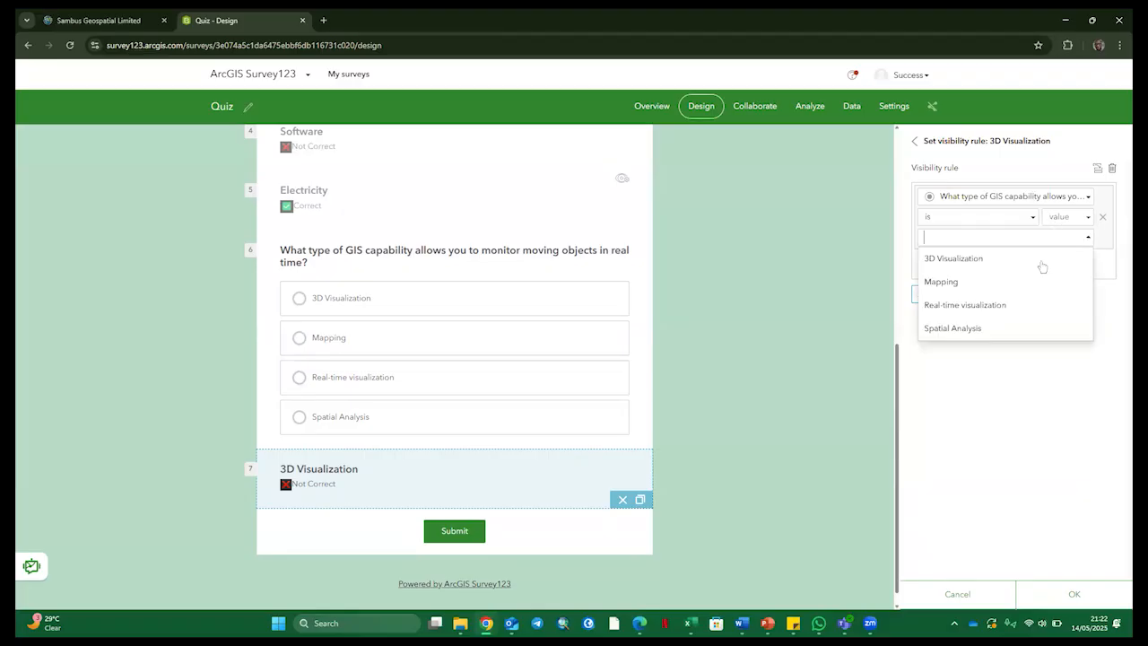
click(953, 260)
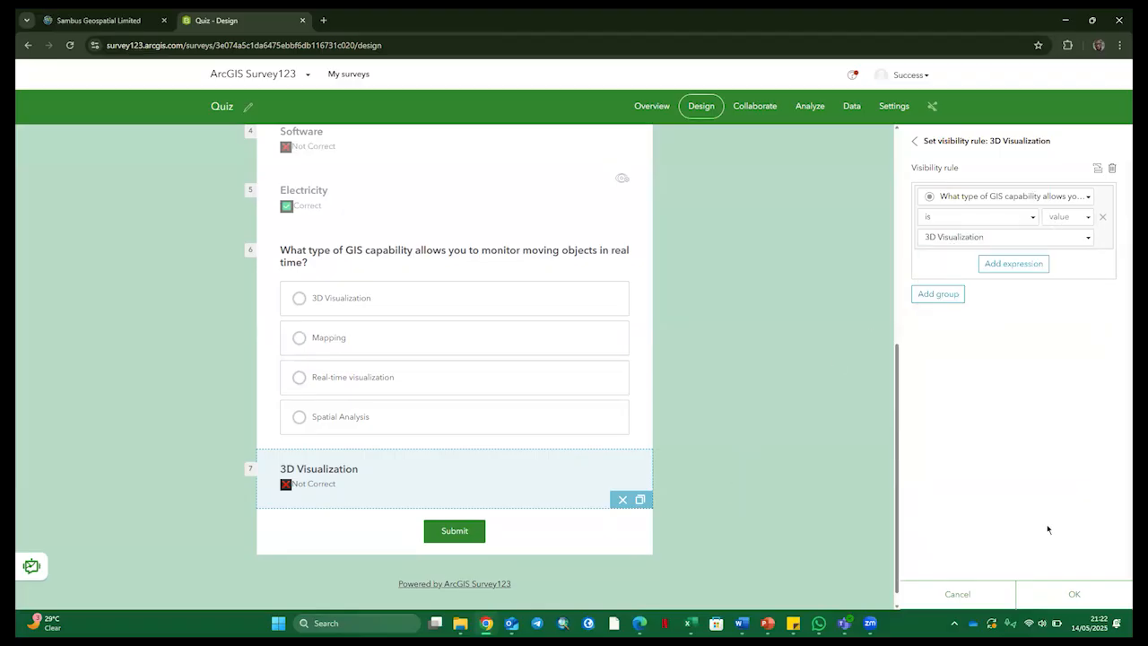
click(1077, 596)
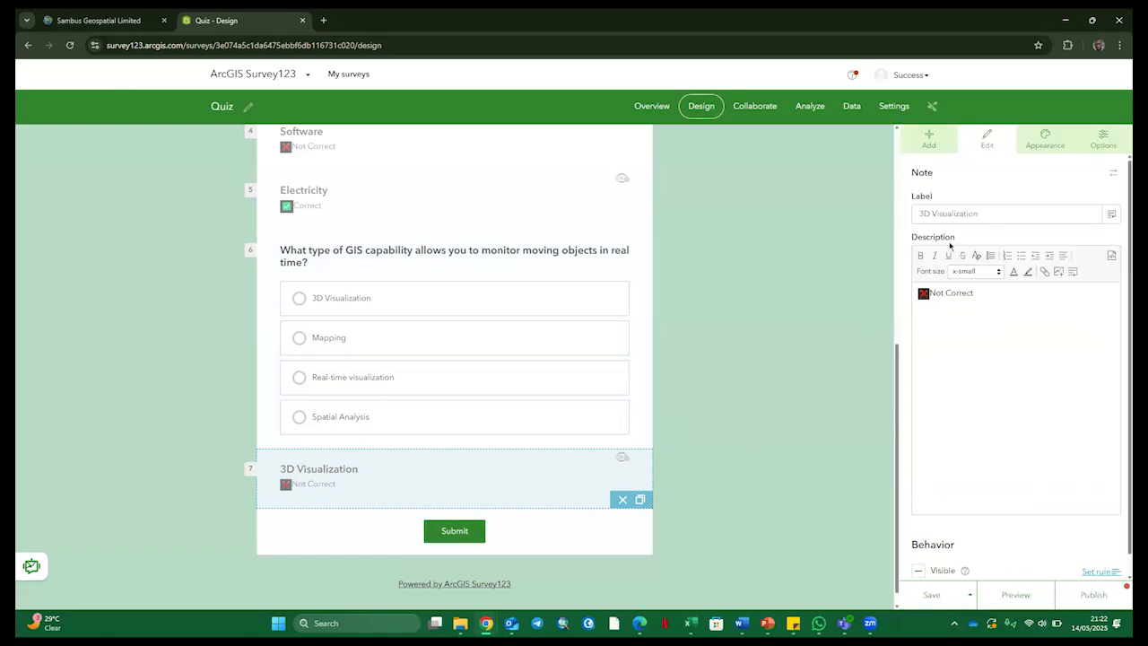
Add a note labelled "Mapping" below the 3D Visualization note and paste the red cross with "Not Correct" into its description.
click(930, 141)
scroll(992, 530, down, 3)
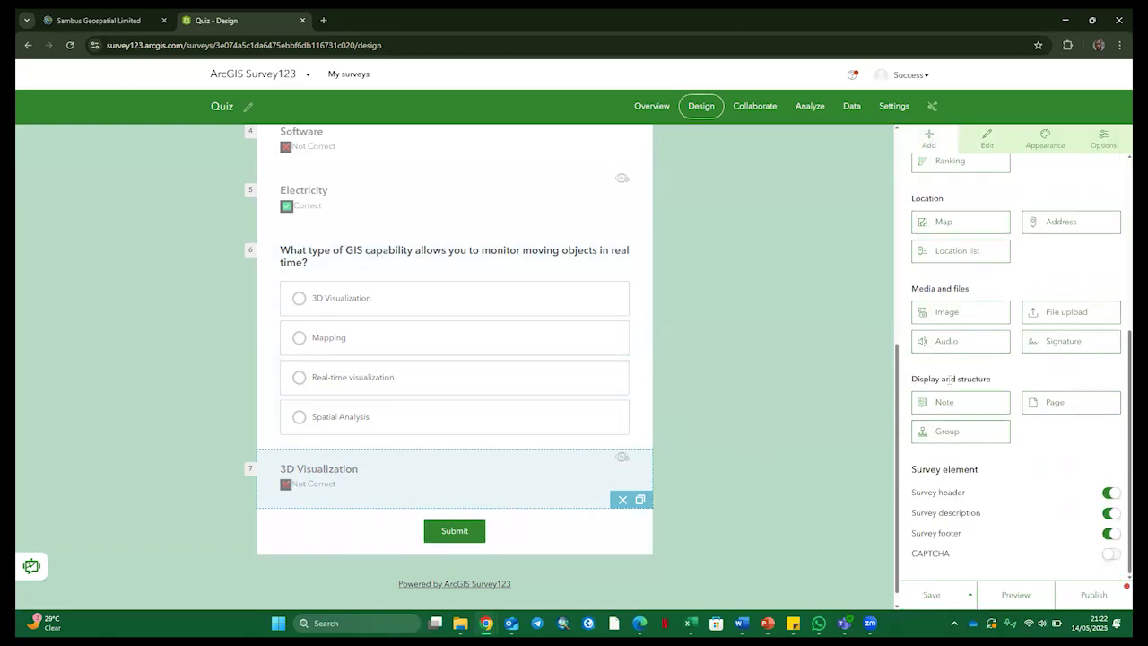
click(961, 410)
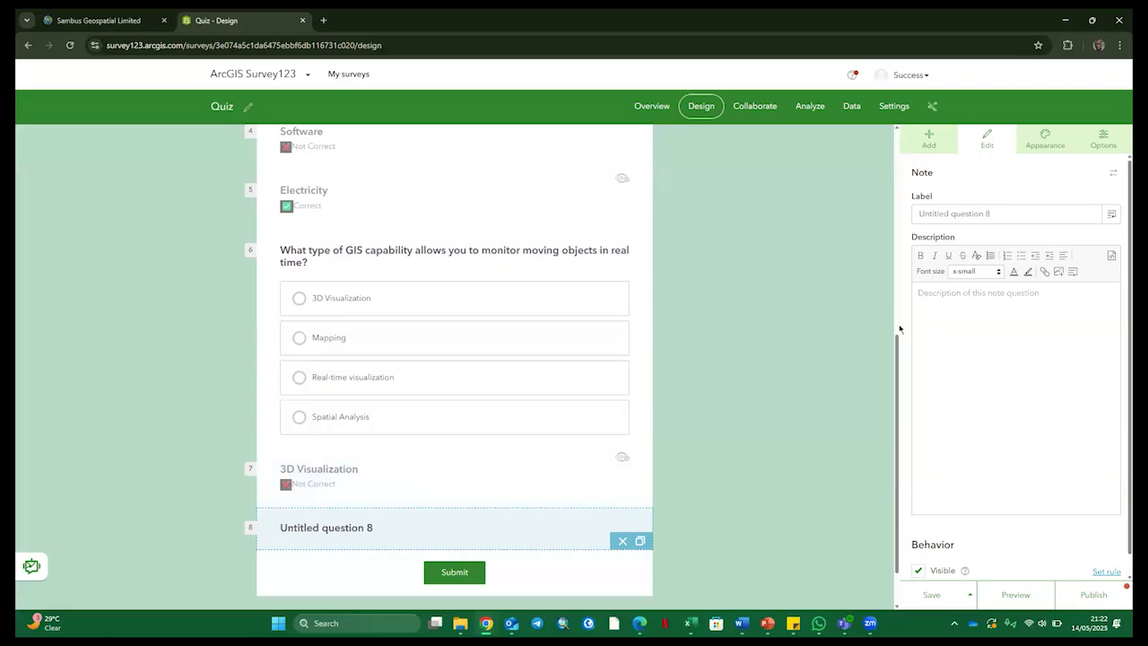
triple_click(1008, 212)
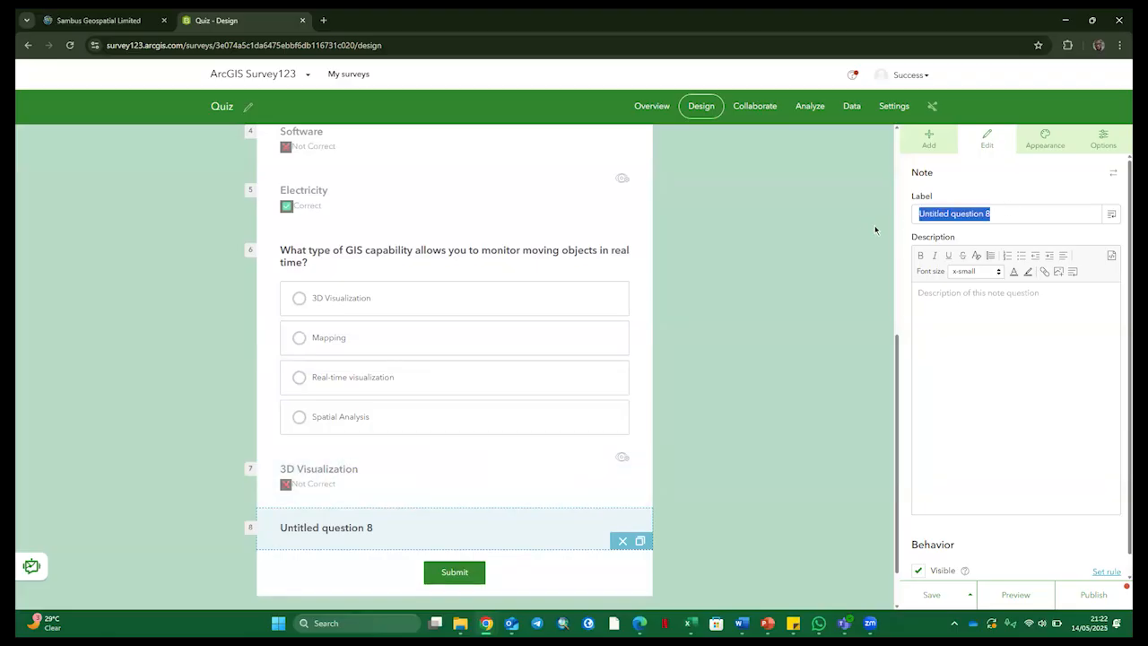
text(Mapping)
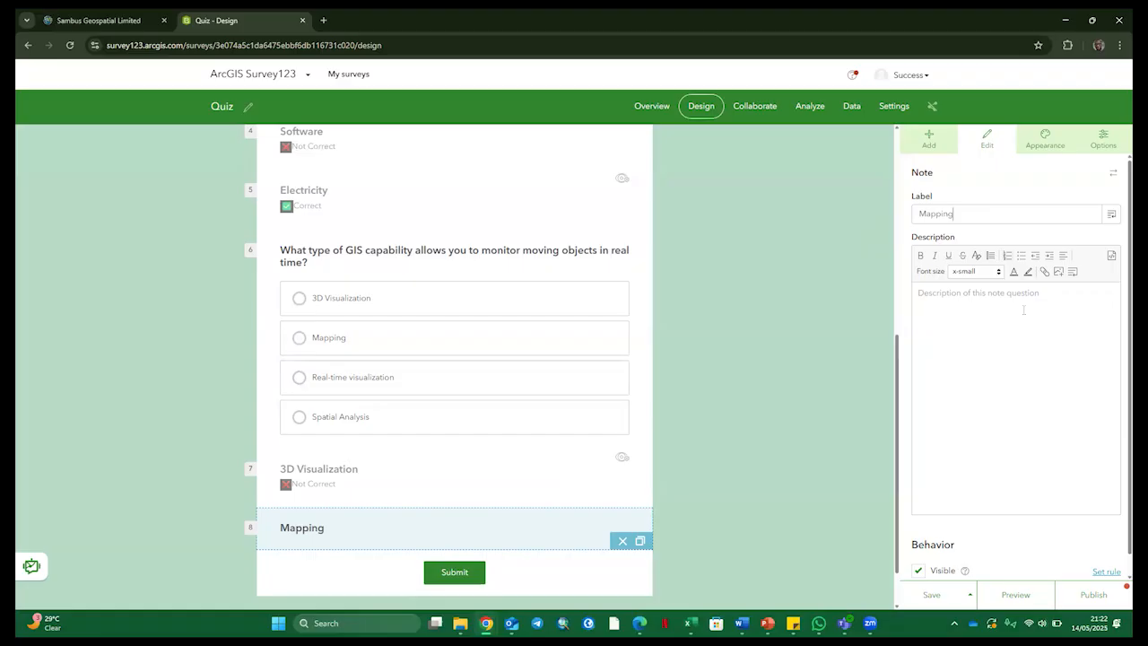
key(ctrl+v)
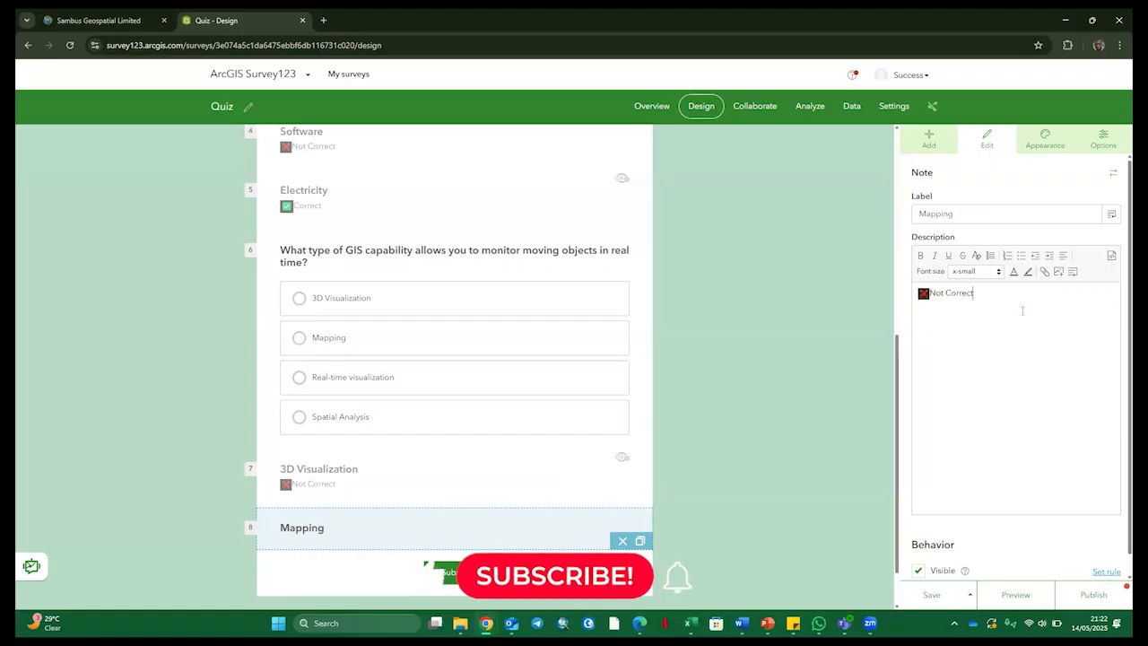
Set a visibility rule showing the Mapping note only when the real-time monitoring question's answer is "Mapping".
click(1109, 572)
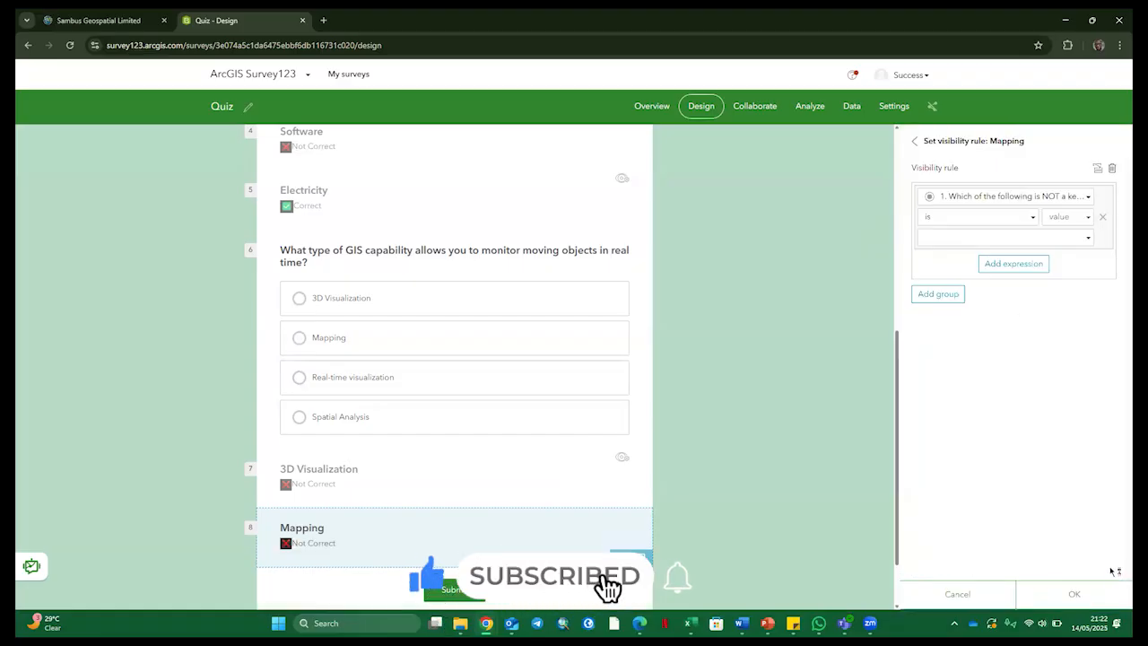
click(1089, 239)
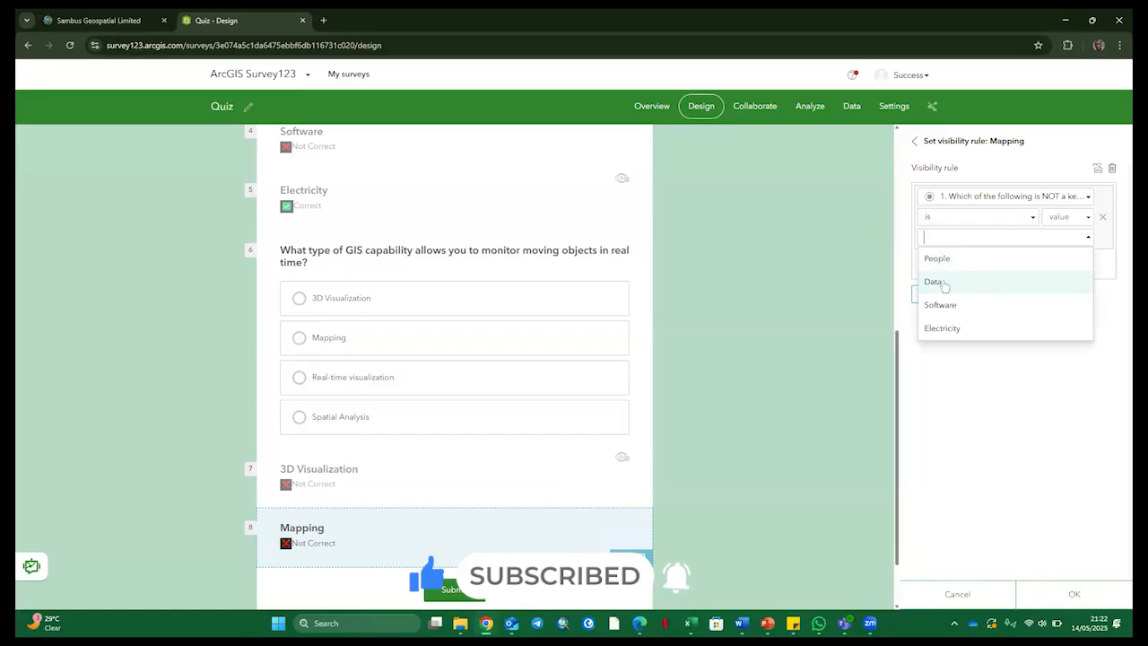
click(1087, 197)
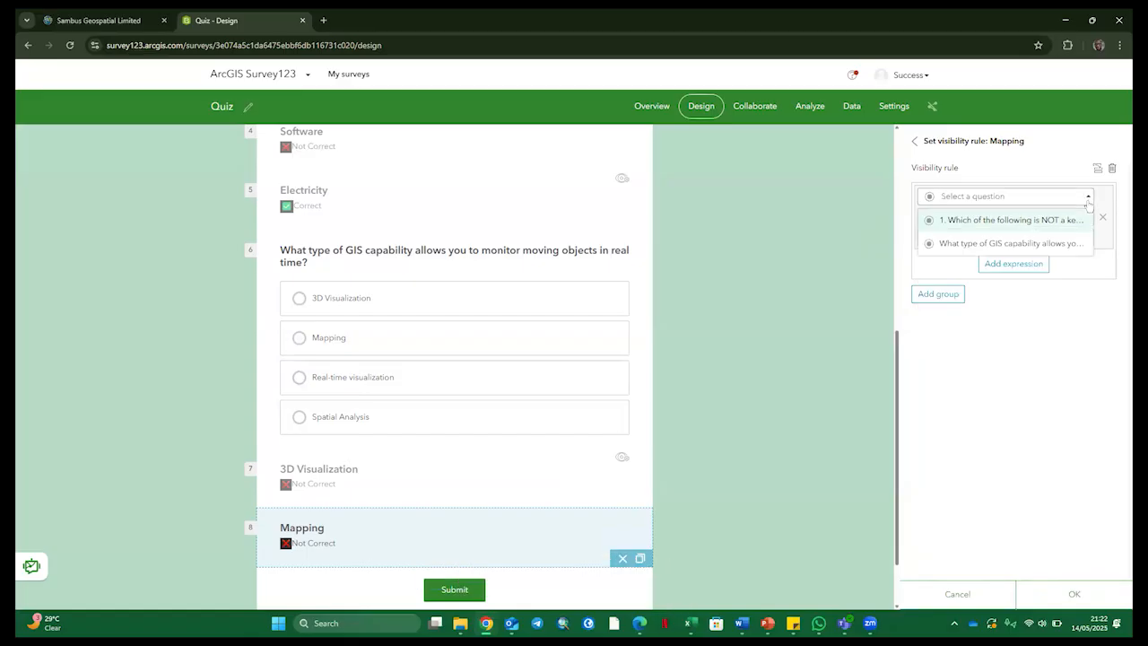
click(1021, 247)
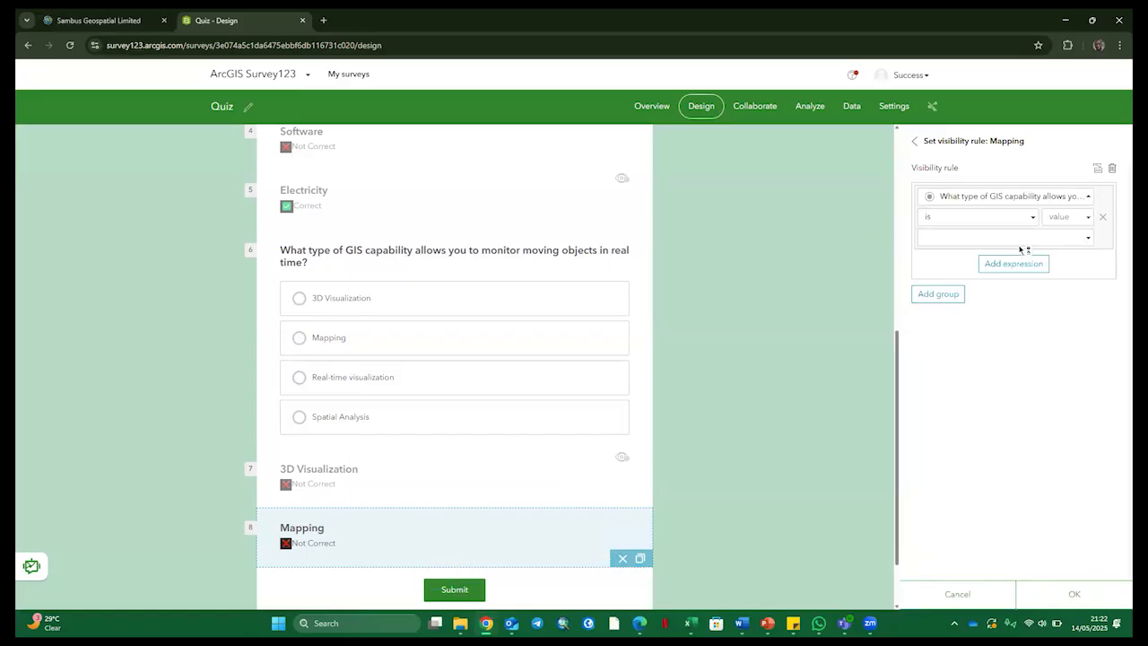
click(1088, 236)
click(952, 283)
click(1075, 594)
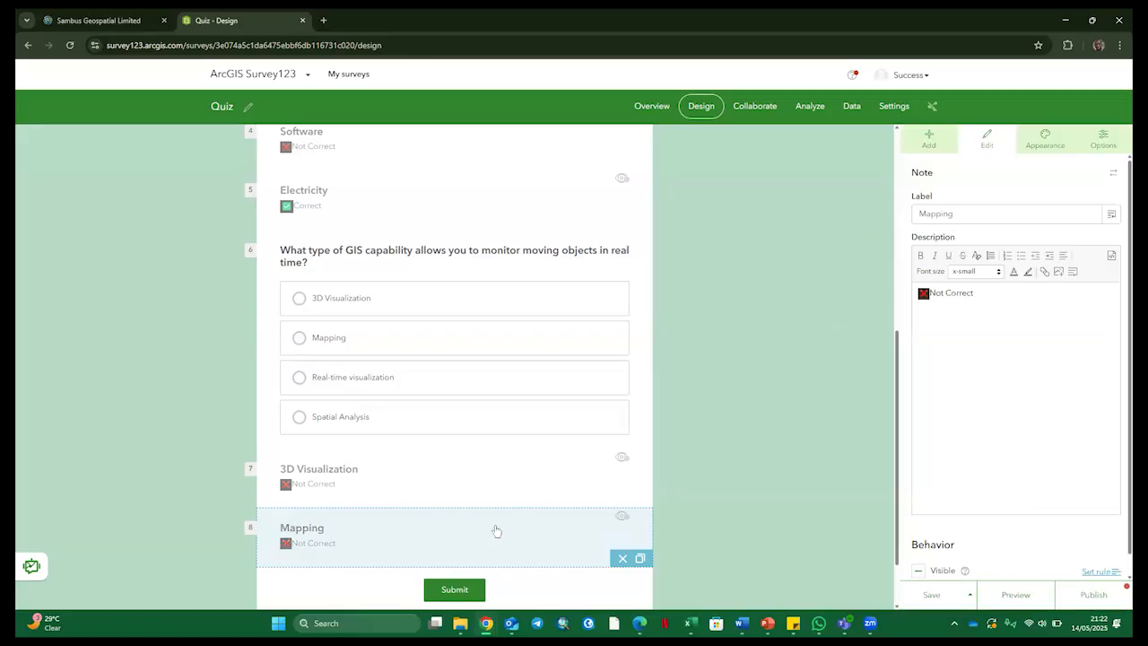
Add a note below the Mapping note and label it "Real-Time visualization".
click(930, 141)
scroll(1038, 455, down, 3)
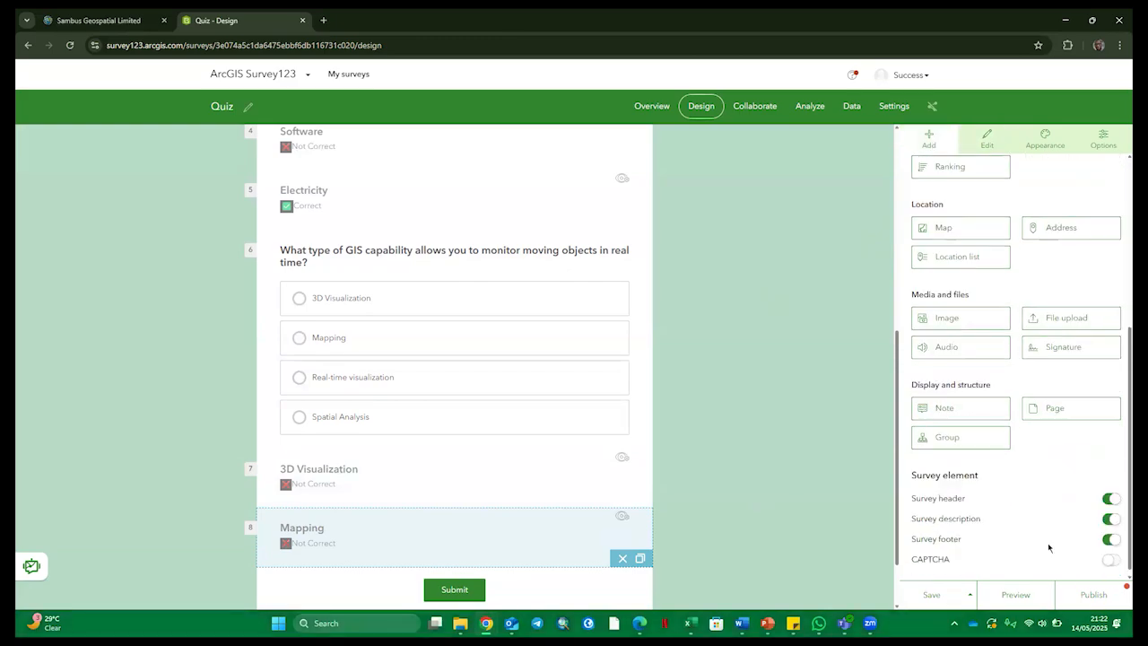
click(958, 400)
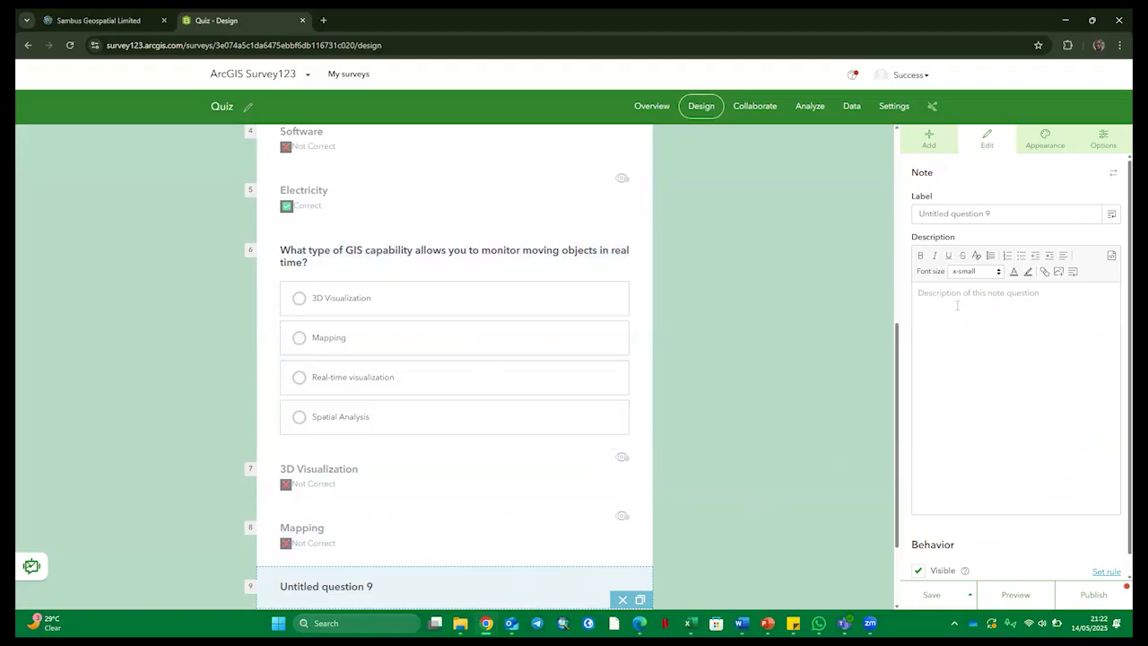
drag(1007, 212, 855, 209)
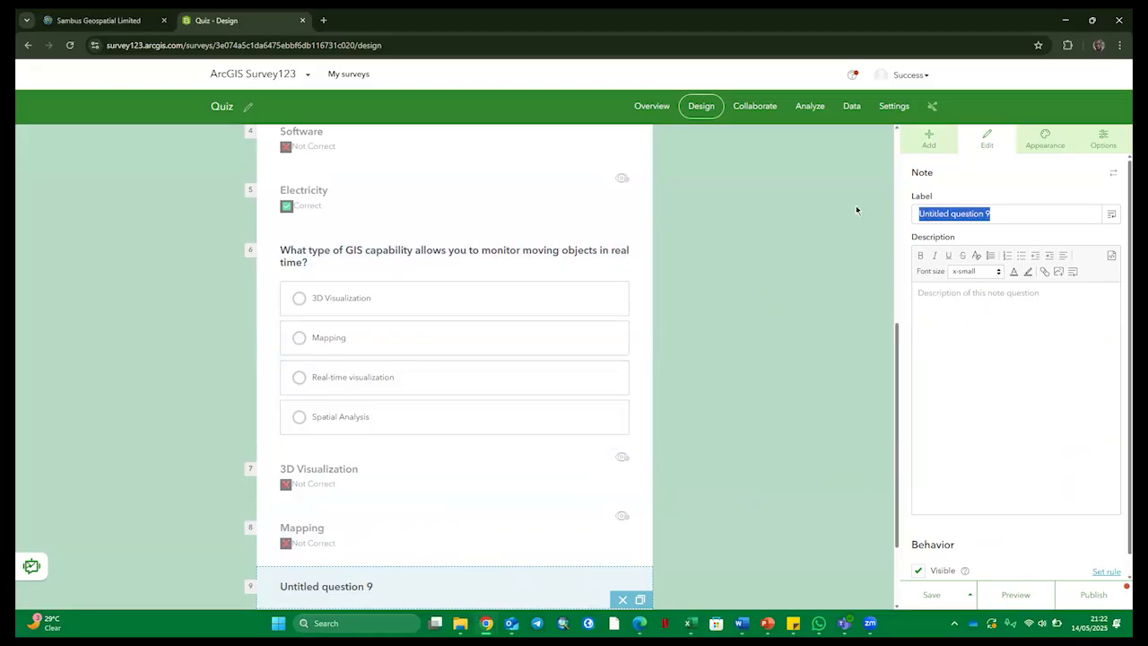
text(Rea)
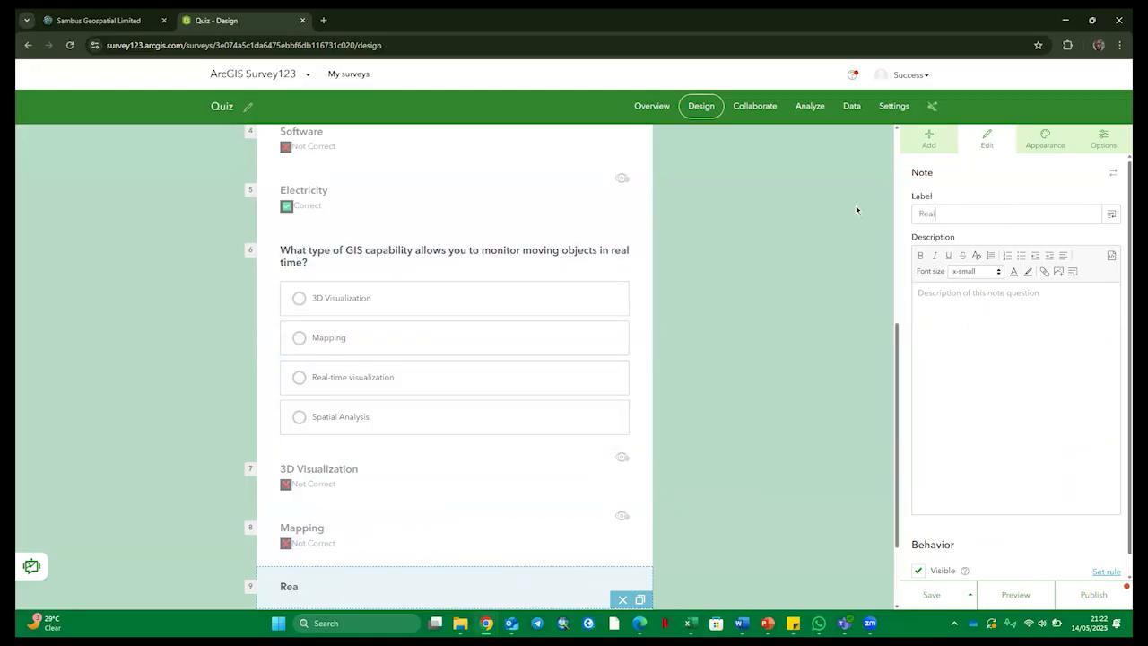
text(l-Time visualization)
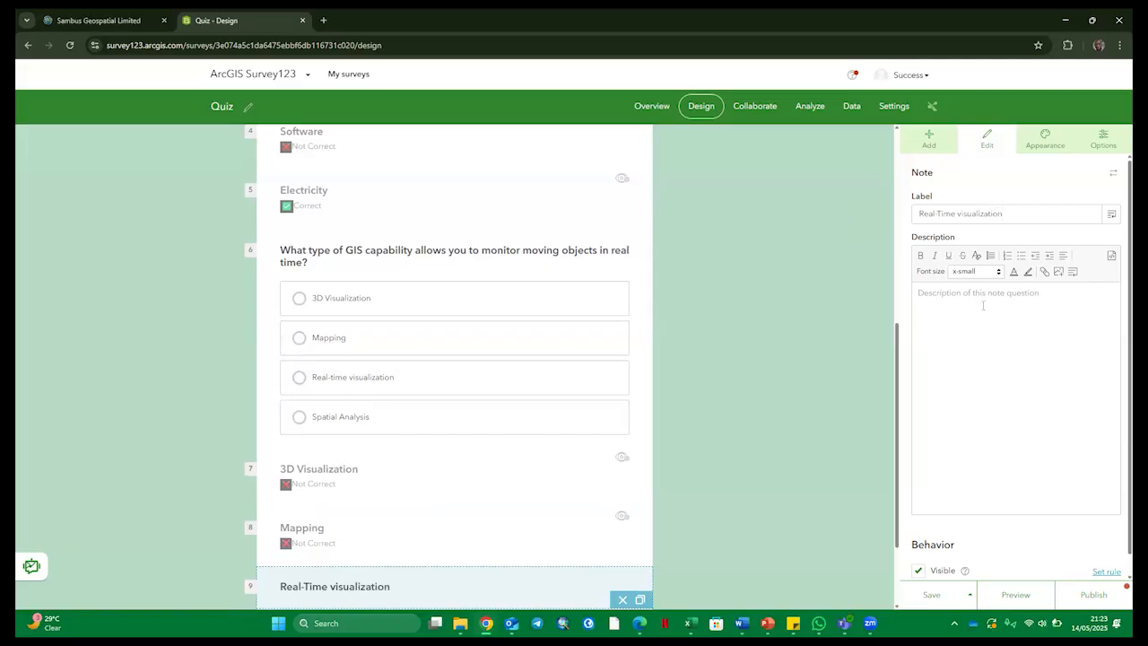
Copy the green check image and "Correct" text from the Electricity note's description into the Real-Time visualization note's description.
click(382, 216)
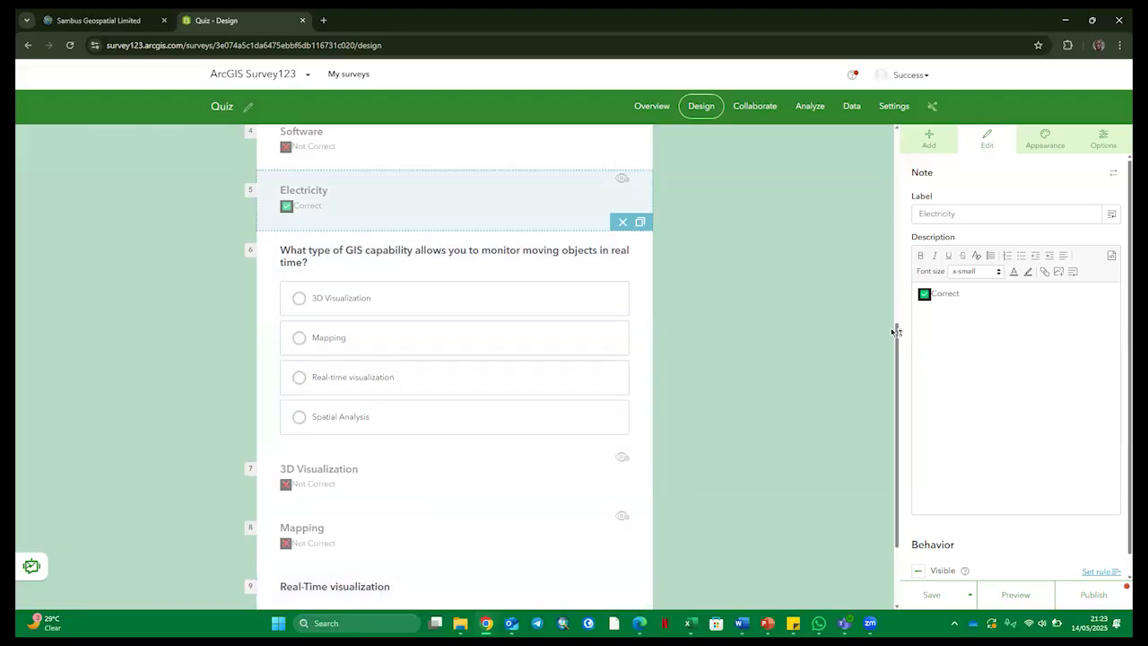
drag(969, 297, 902, 297)
key(ctrl+c)
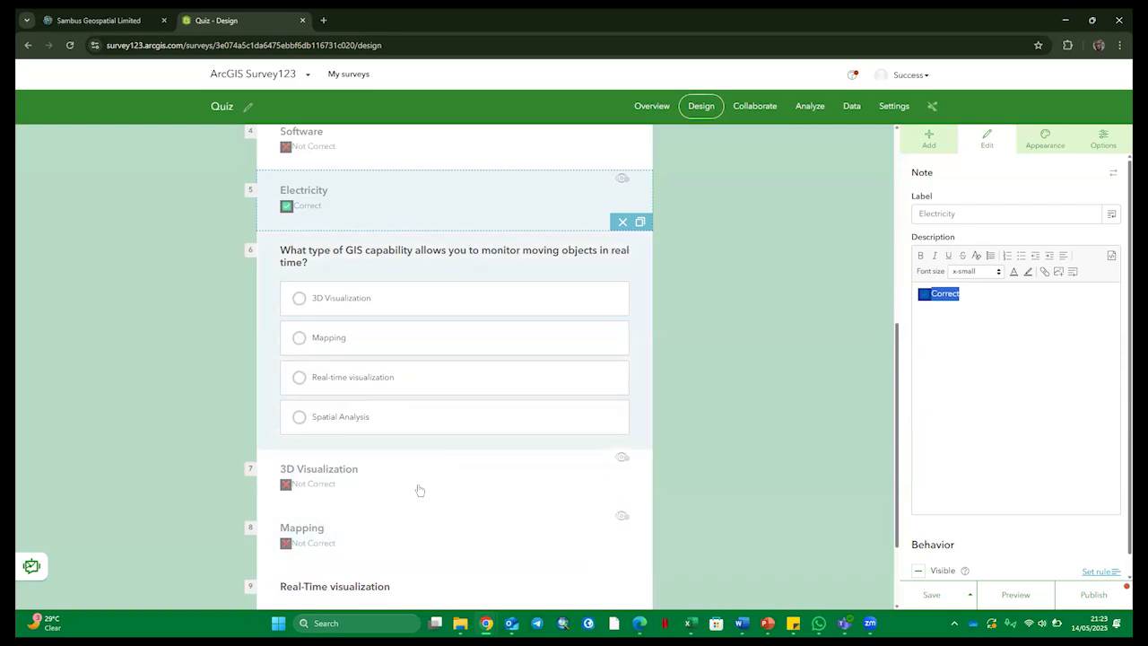
click(392, 587)
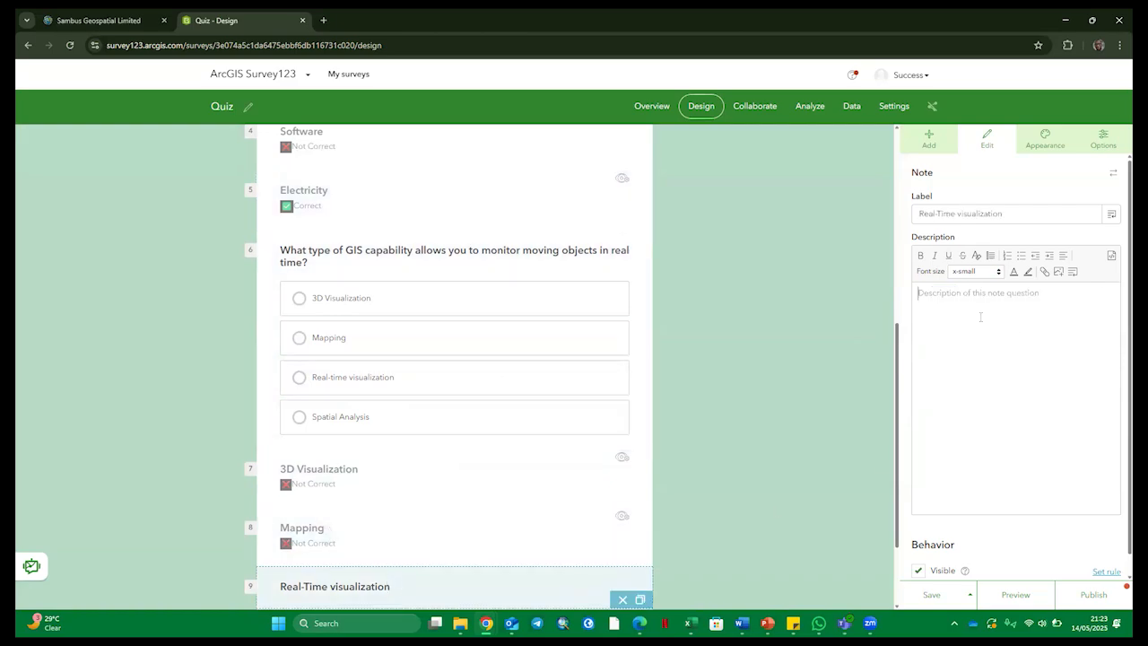
key(ctrl+v)
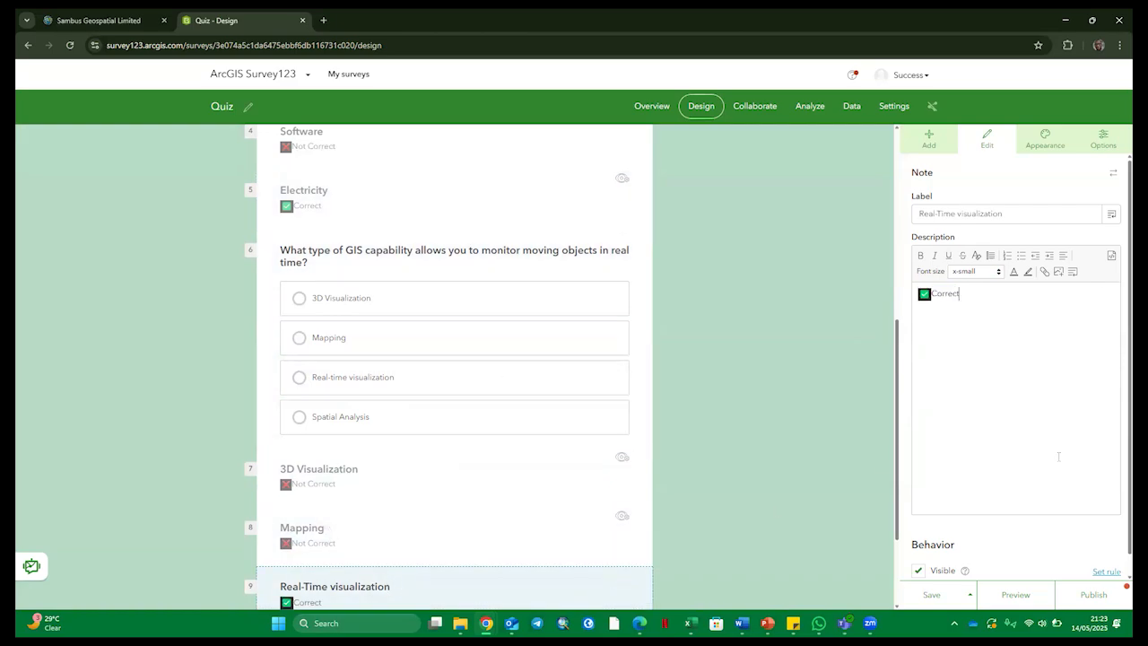
Set a visibility rule showing the Real-Time visualization note only when the real-time monitoring question's answer is "Real-time visualization".
click(1099, 574)
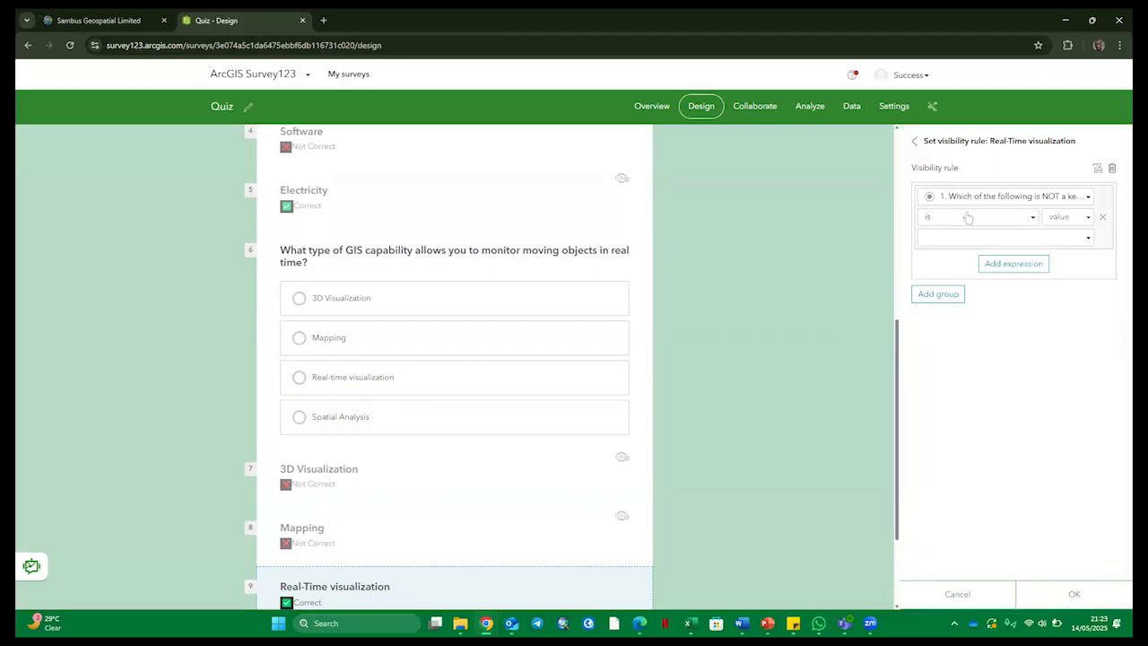
click(1012, 238)
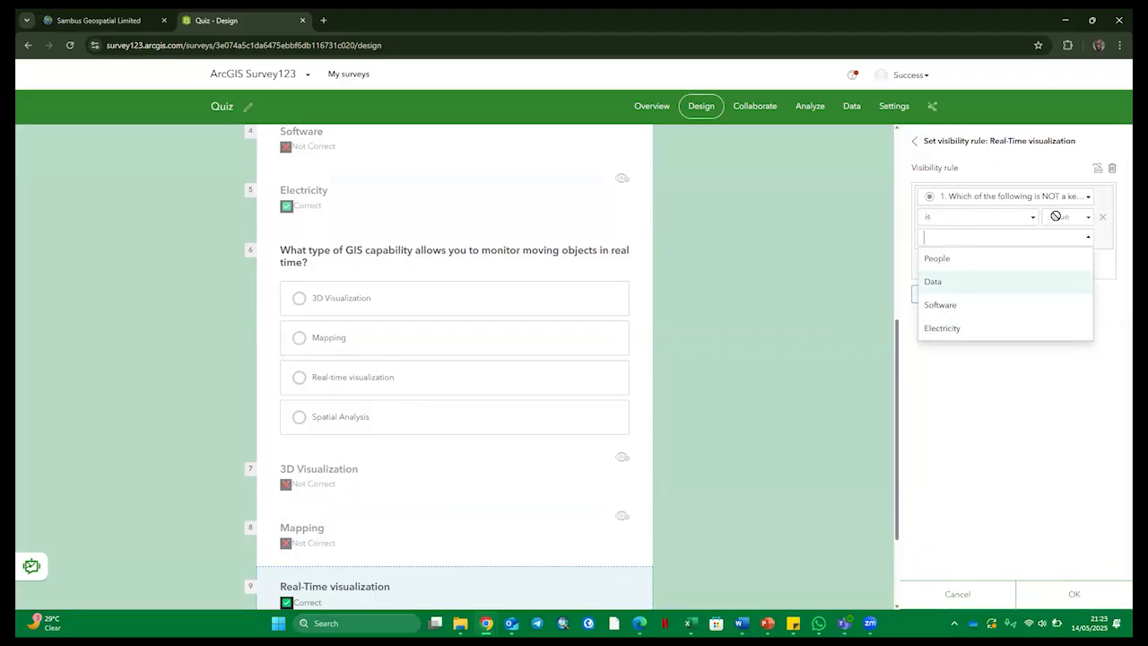
click(1066, 197)
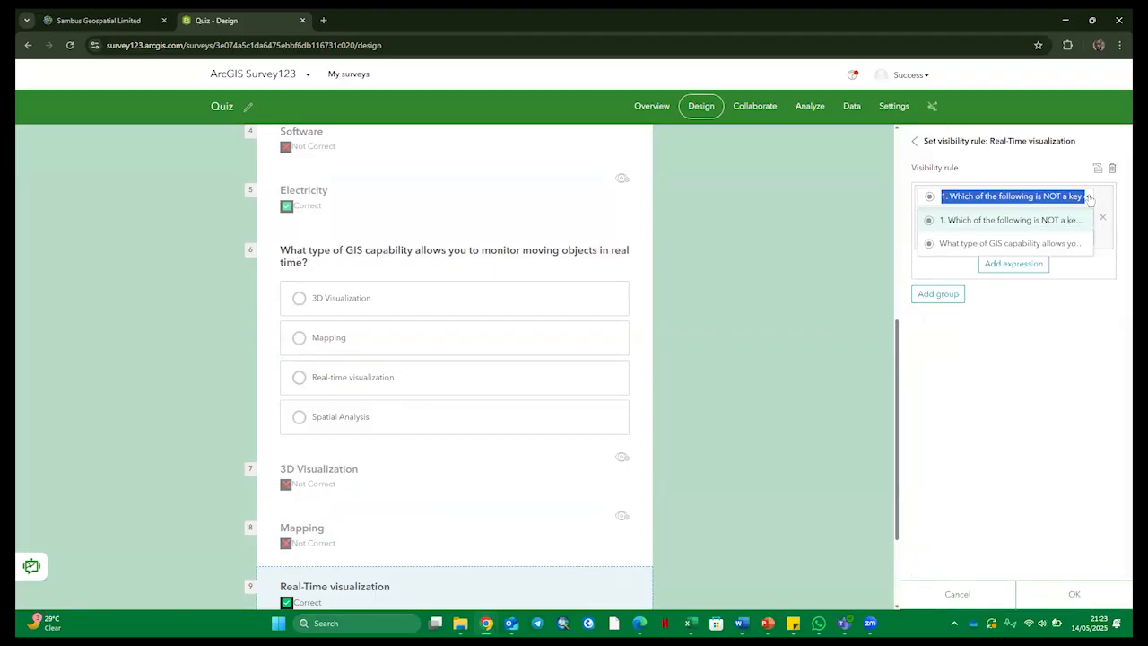
click(995, 251)
click(1081, 239)
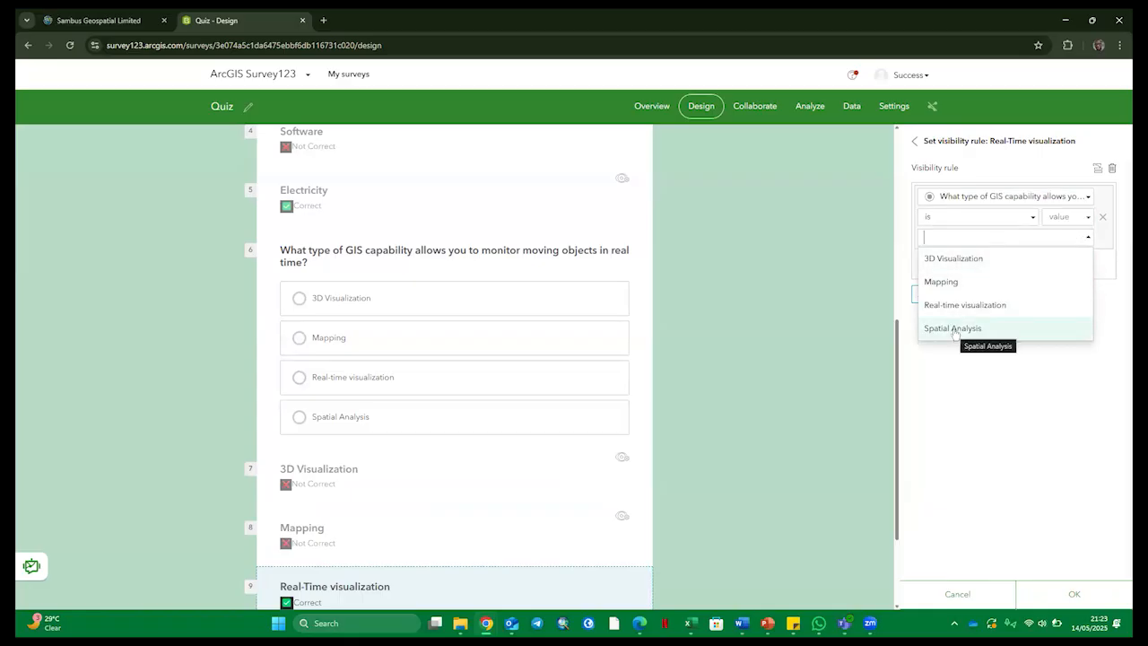
click(962, 307)
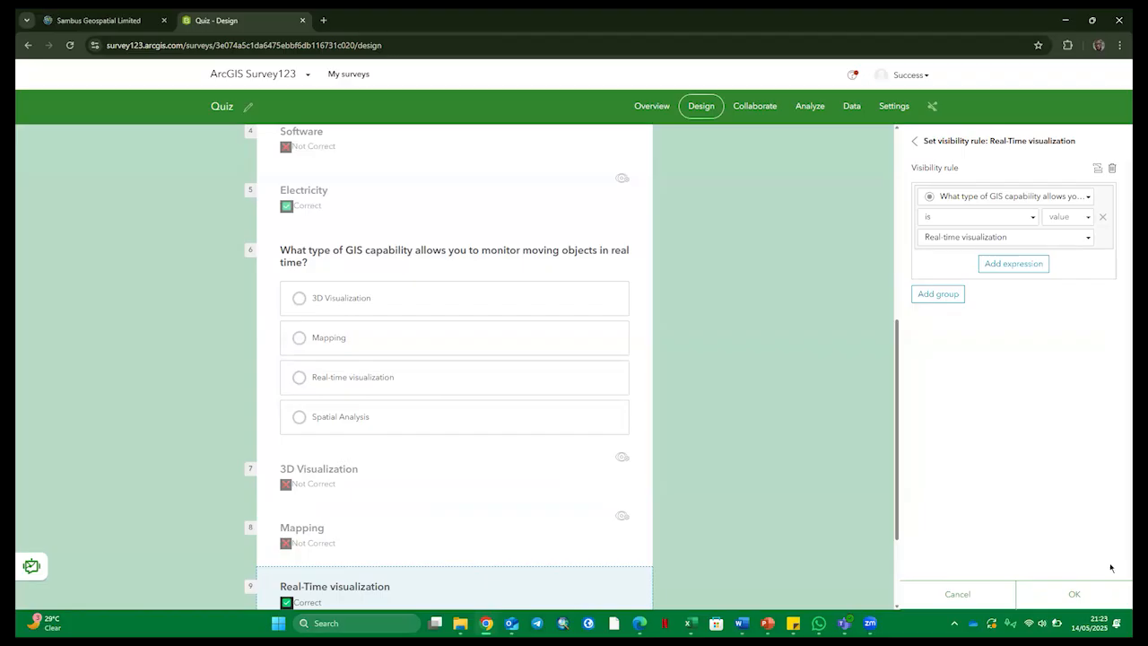
click(1073, 595)
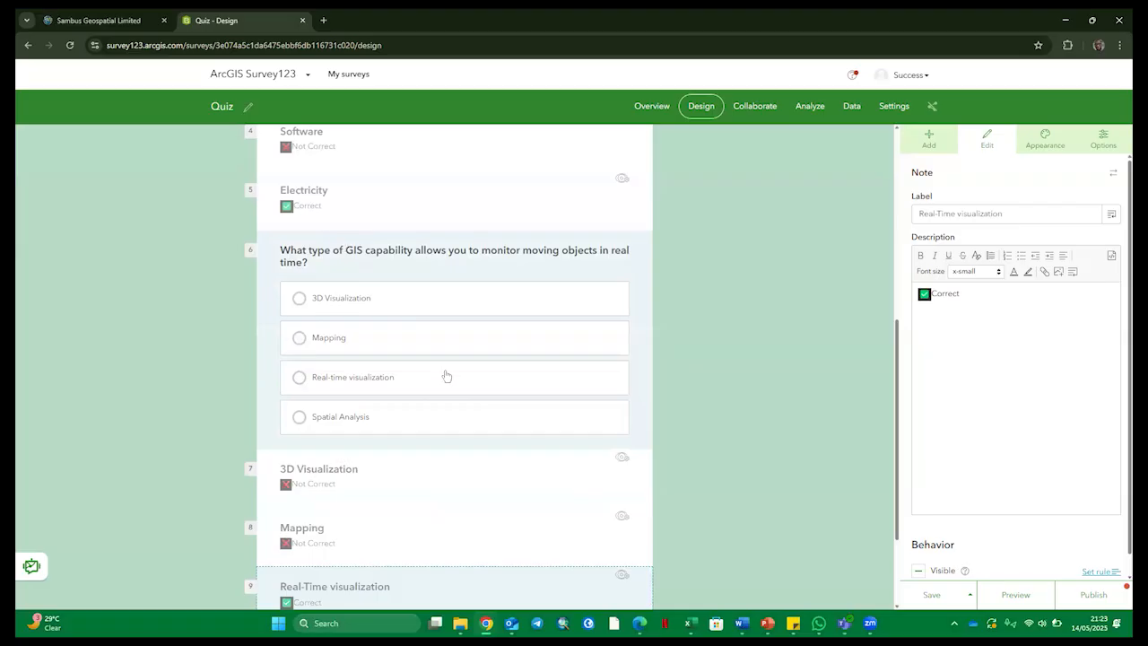
Copy the red cross image and "Not Correct" text from the Mapping note's description, and reselect the Real-Time visualization note.
click(374, 546)
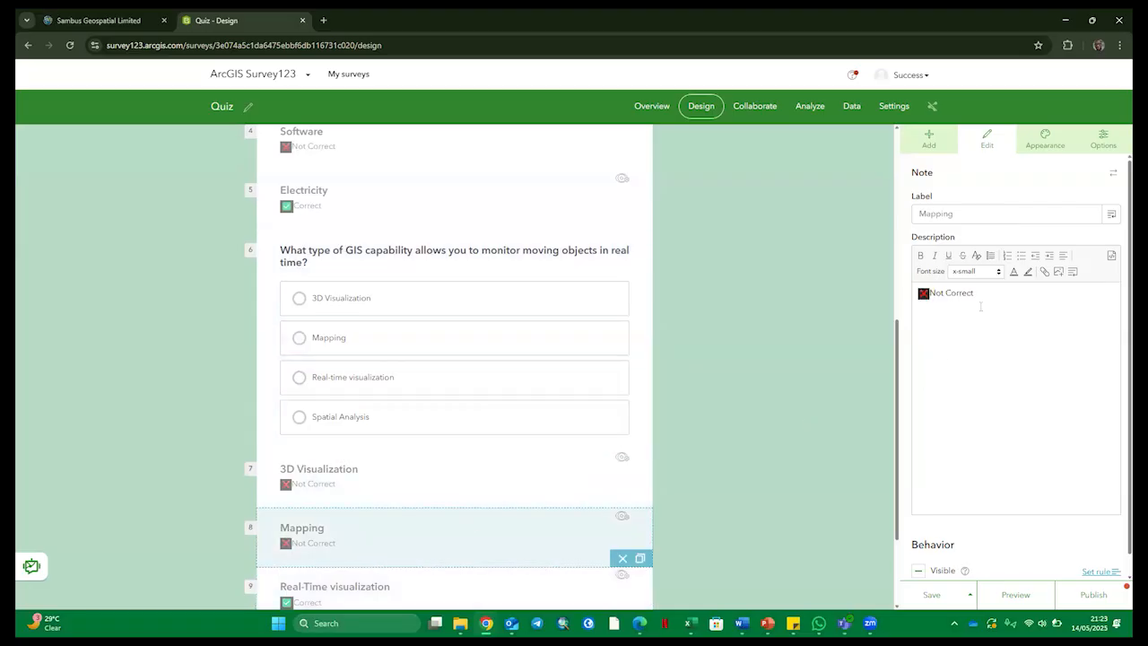
drag(977, 296, 852, 293)
key(ctrl+c)
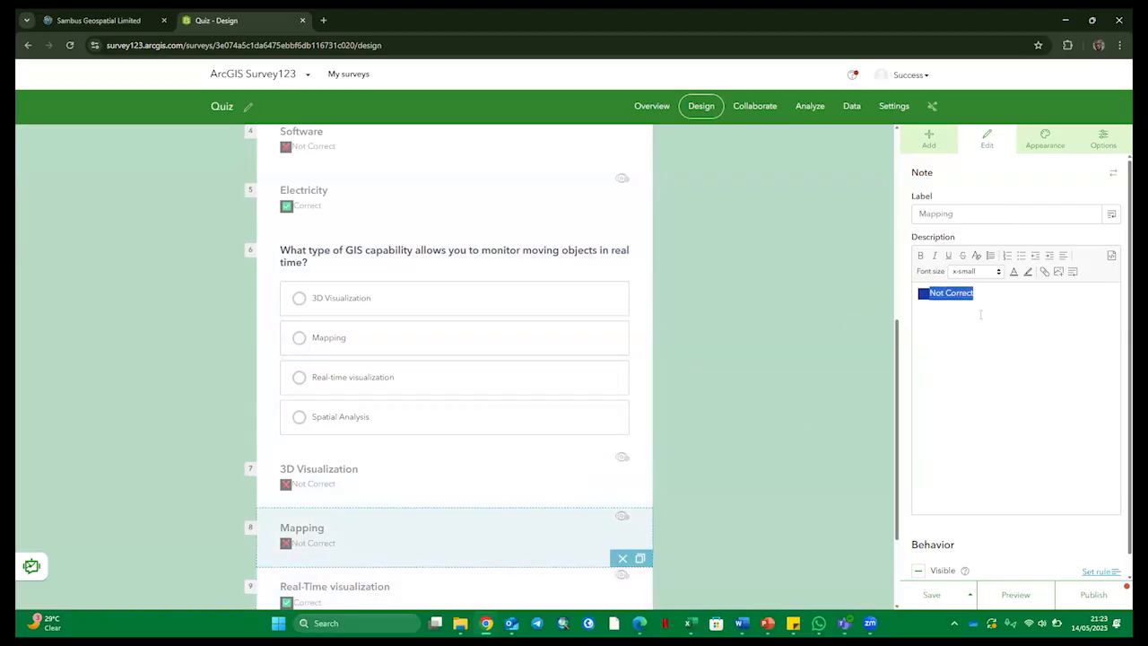
click(375, 593)
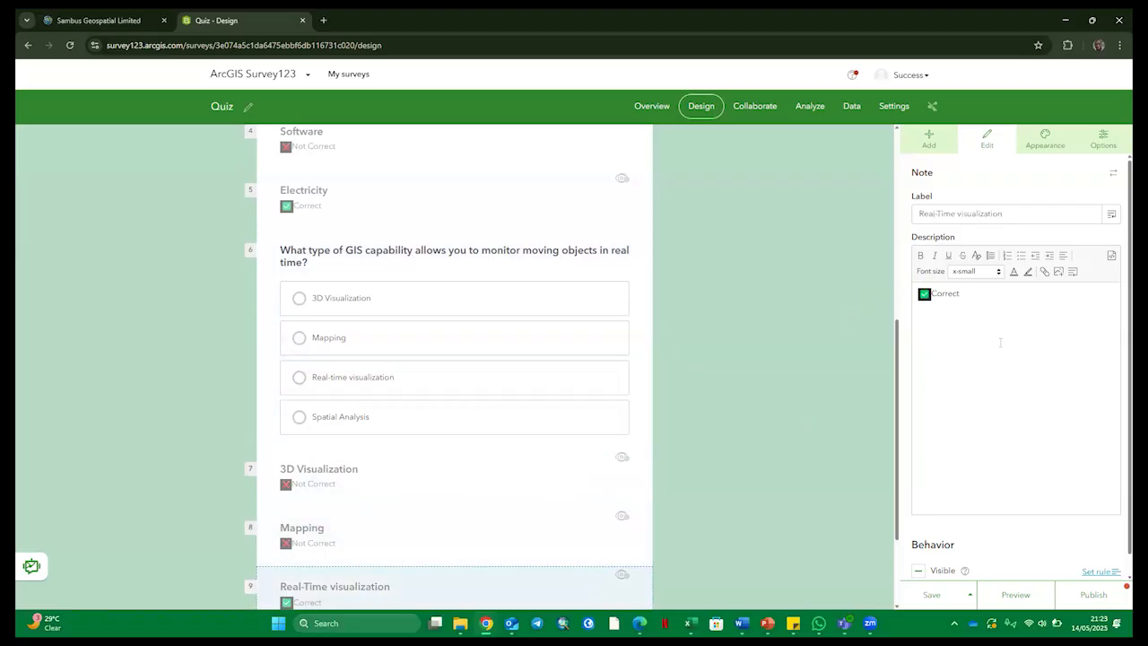
Add a note labelled "Spatial Analysis" below the Real-Time visualization note and paste the red cross with "Not Correct" into its description.
click(936, 144)
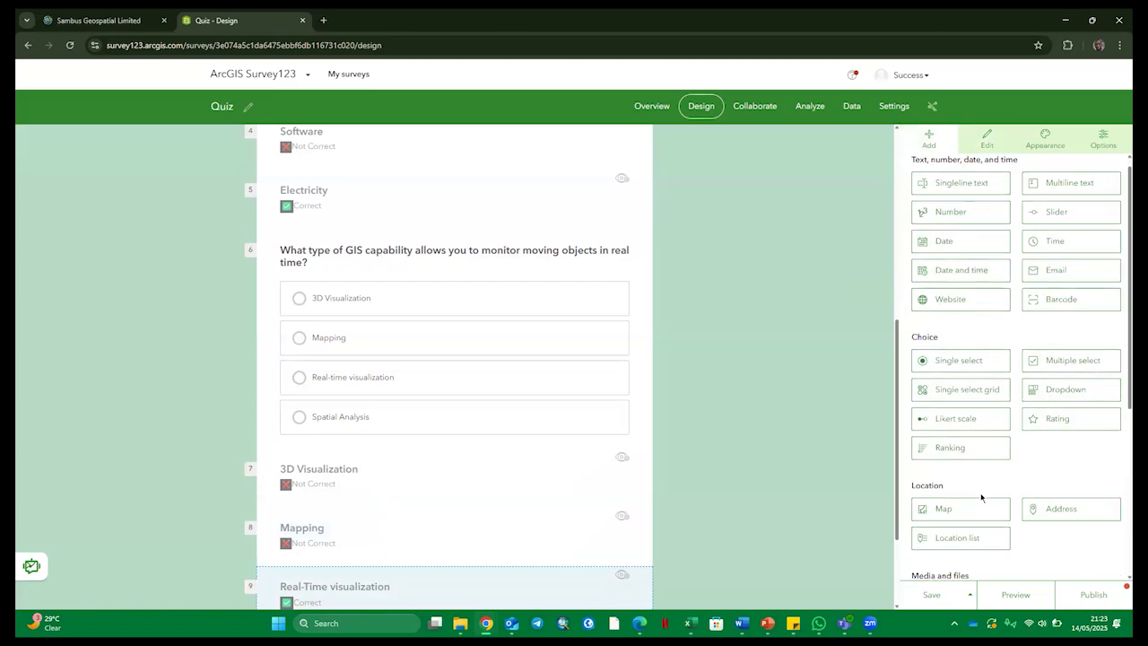
scroll(981, 497, down, 4)
click(945, 403)
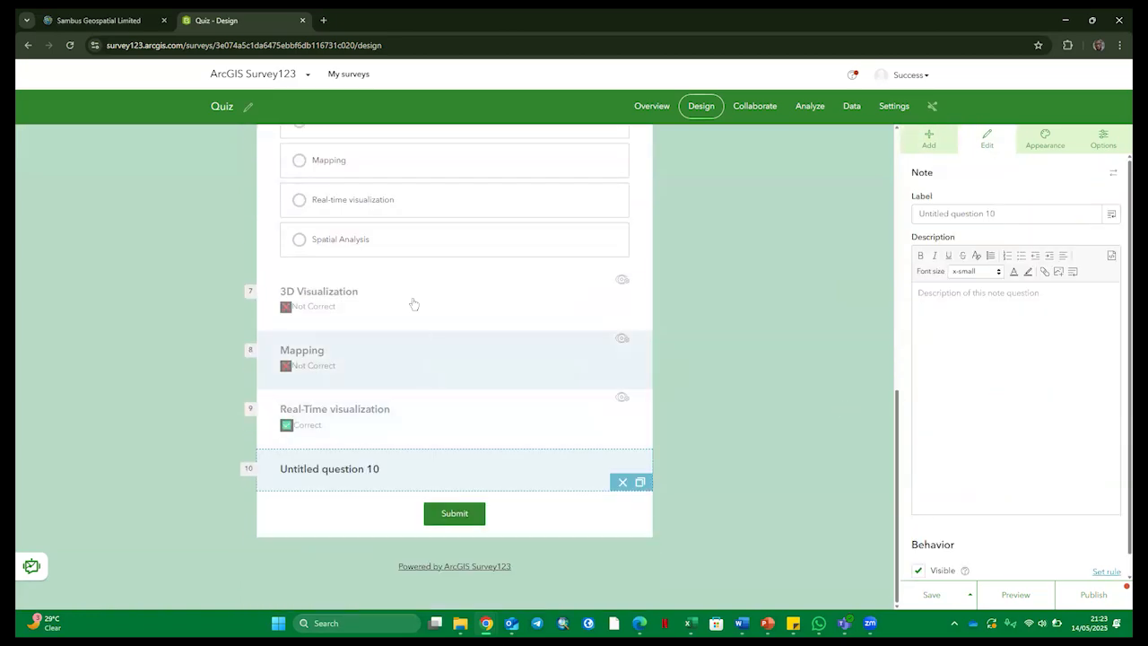
triple_click(1002, 214)
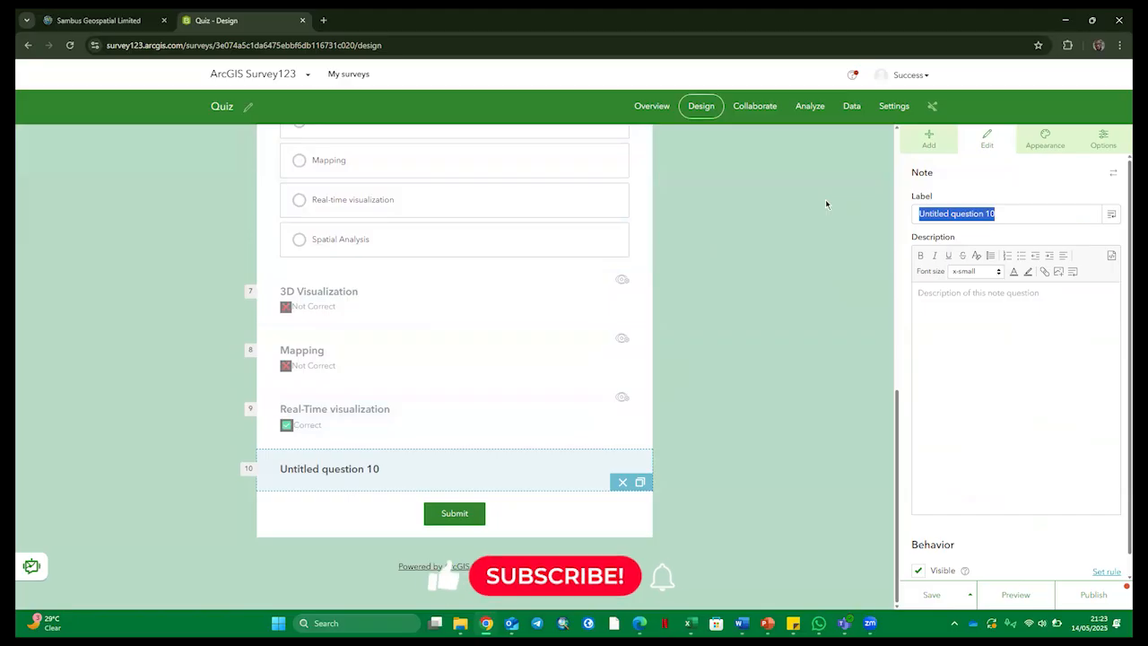
text(Spa)
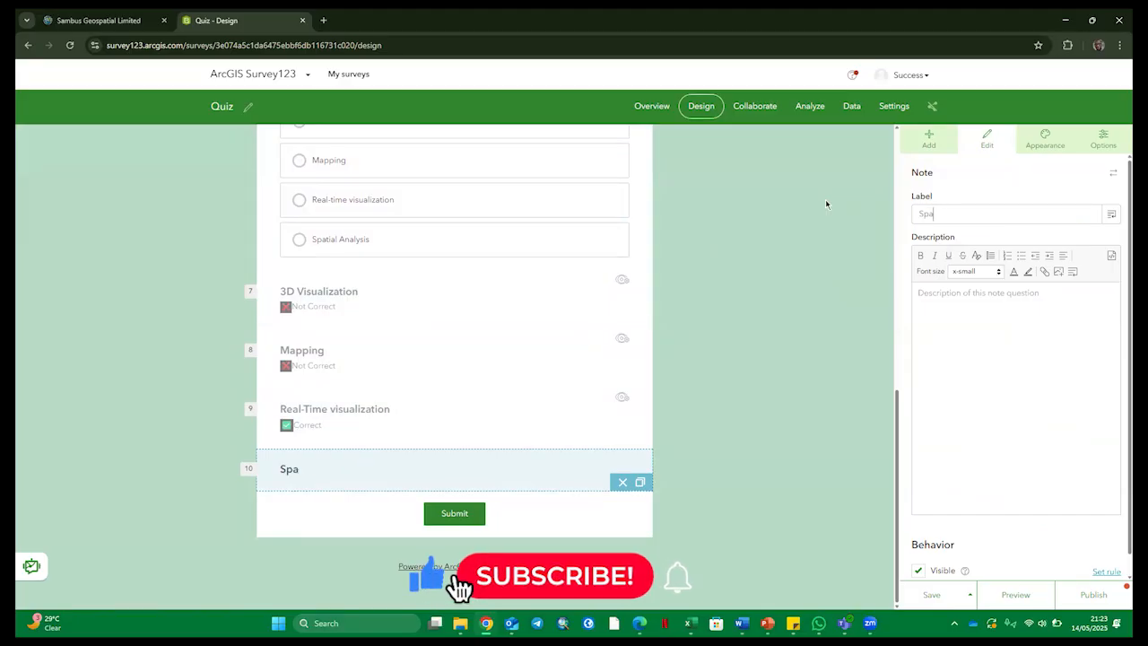
text(tial)
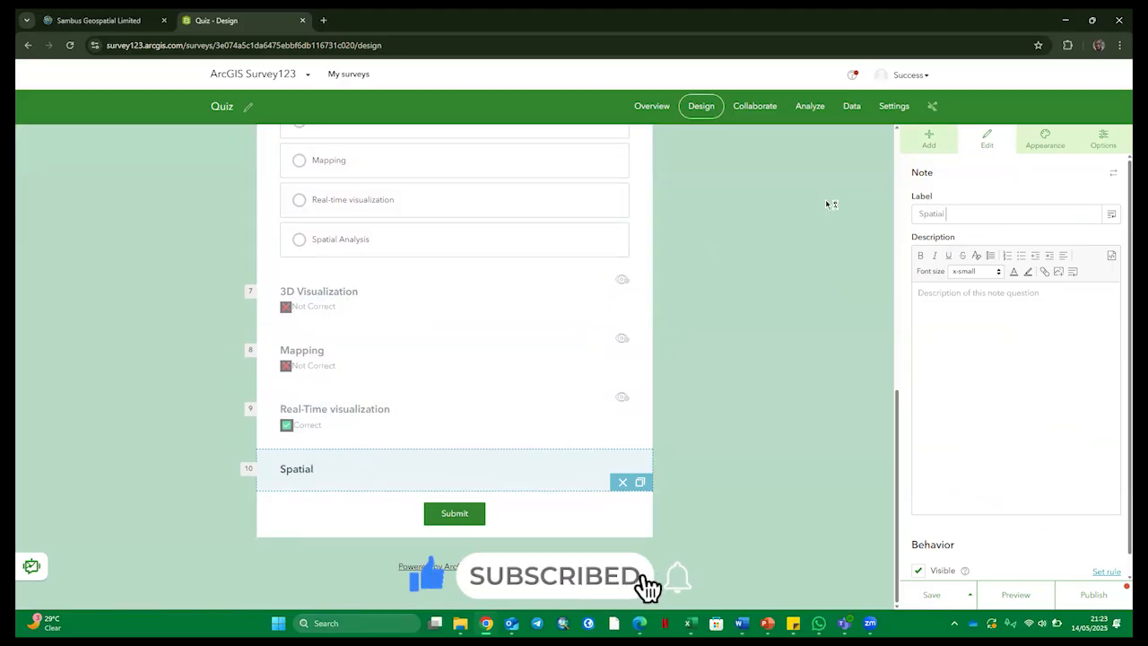
text( Analysis)
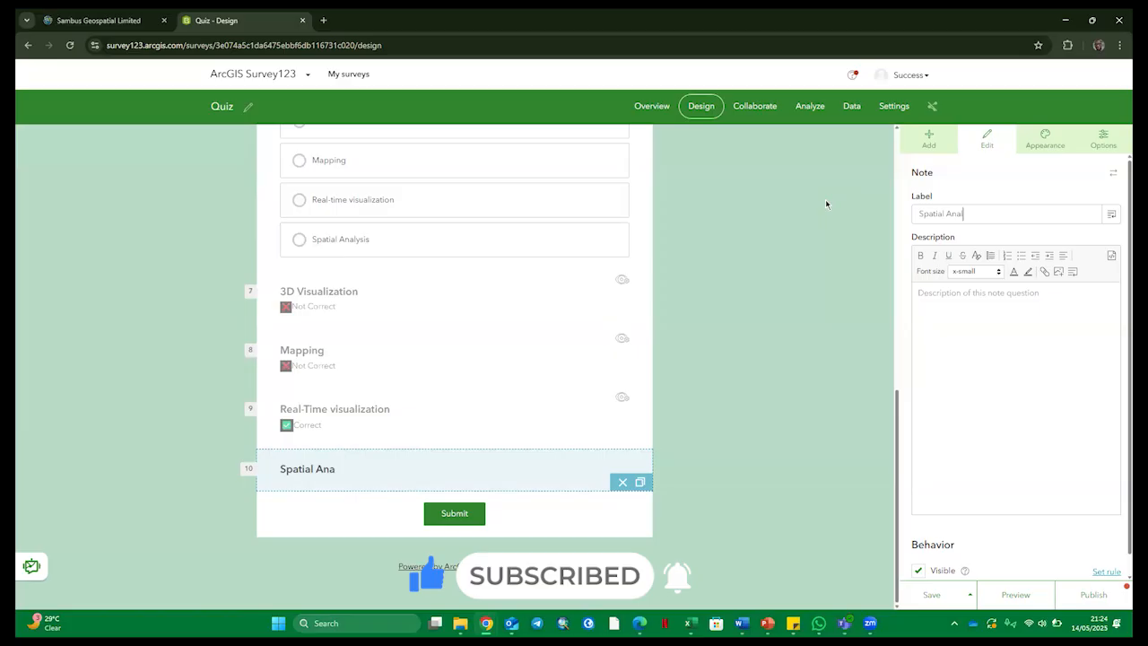
click(961, 312)
key(ctrl+v)
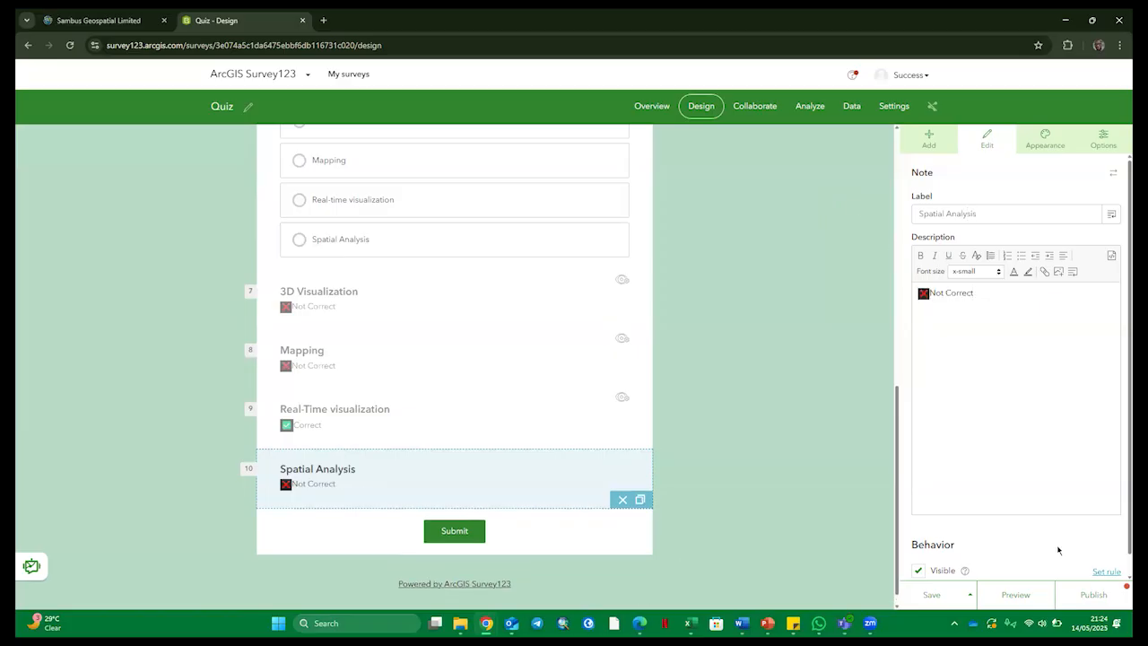
Set a visibility rule showing the Spatial Analysis note only when the real-time monitoring question's answer is "Spatial Analysis".
click(1106, 571)
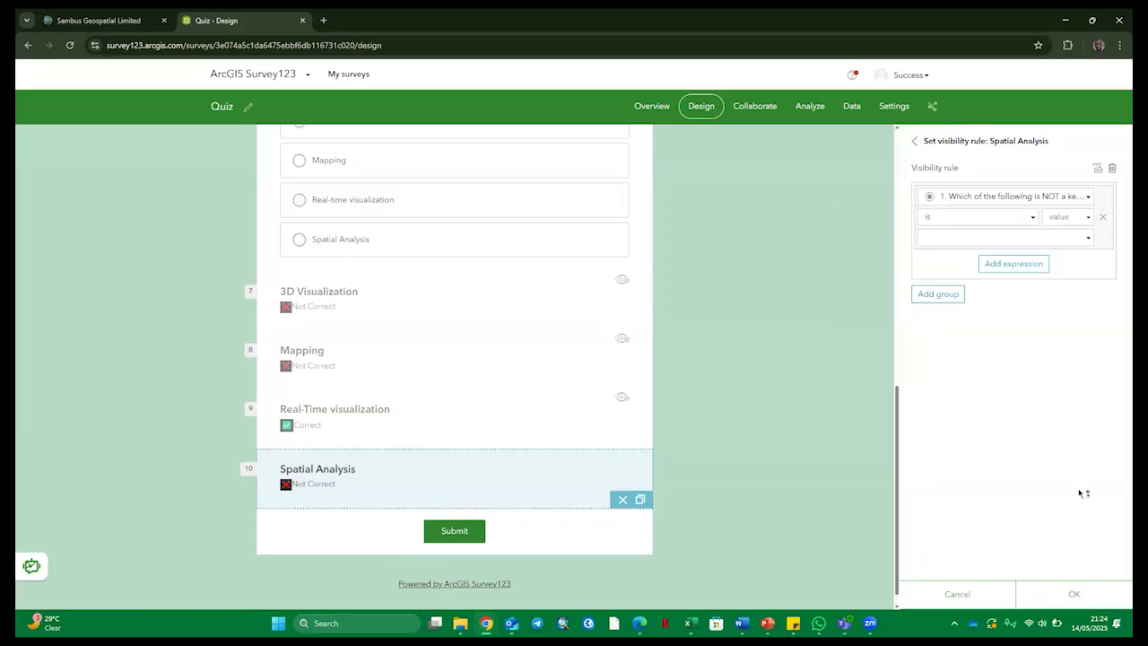
click(1081, 241)
click(1054, 196)
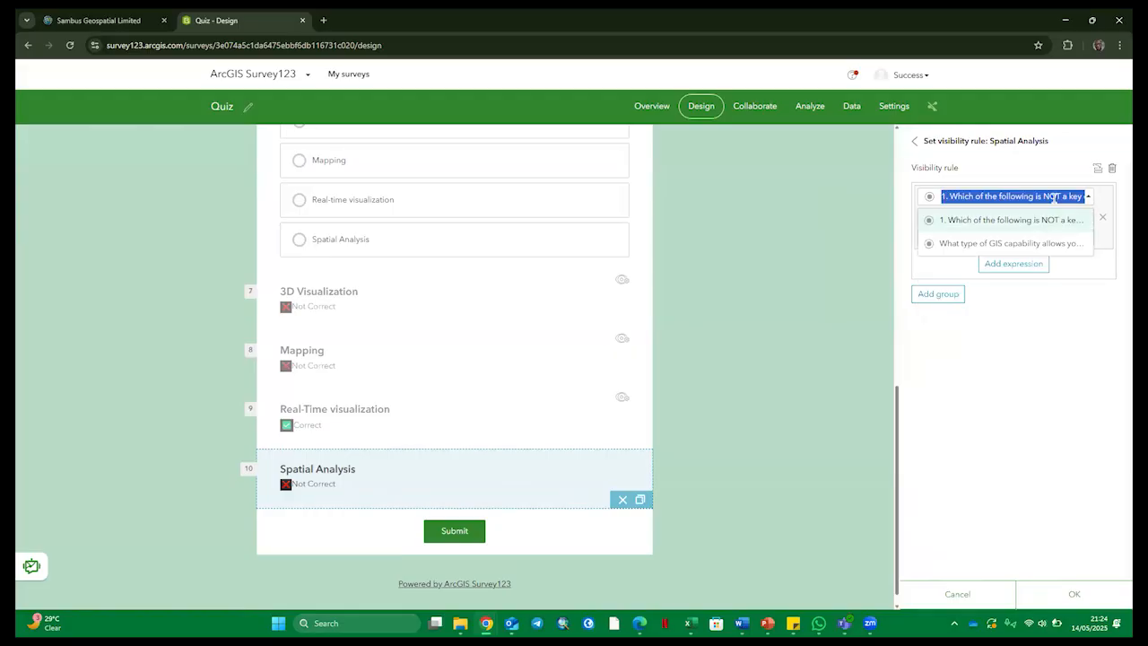
click(1027, 243)
click(1086, 237)
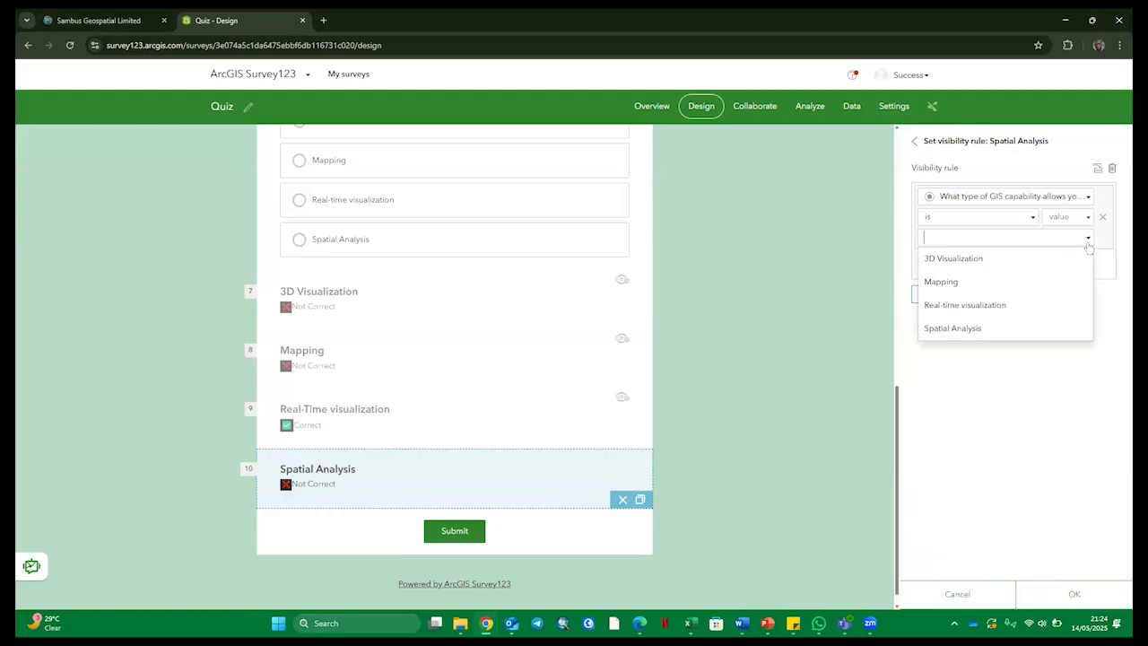
click(987, 328)
click(1064, 592)
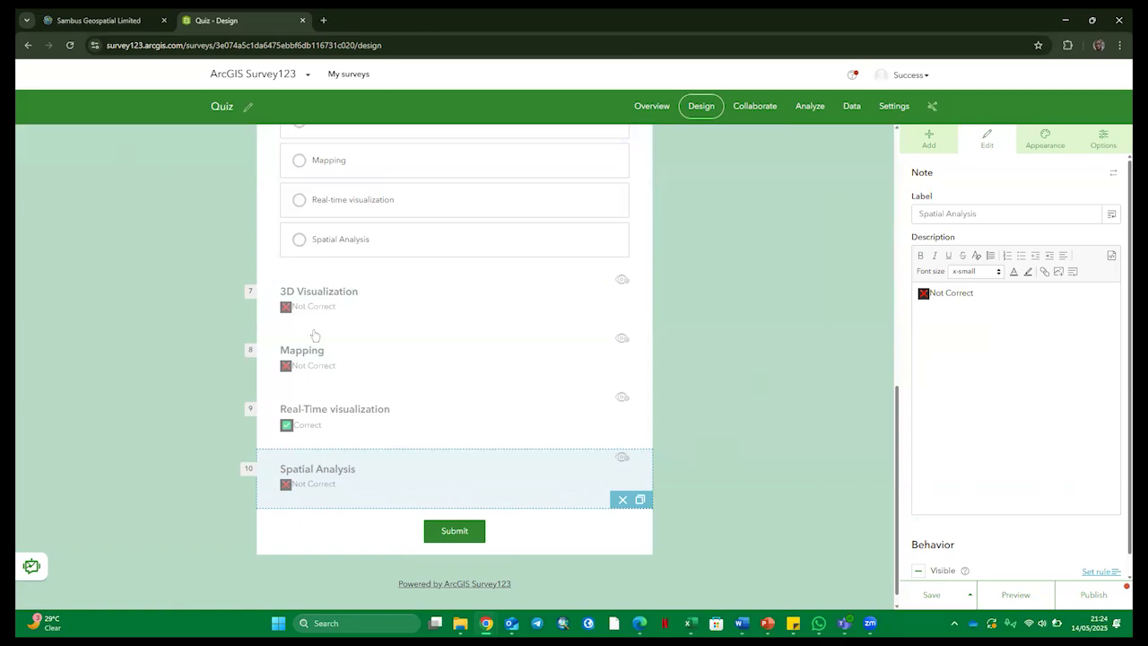
scroll(456, 328, up, 10)
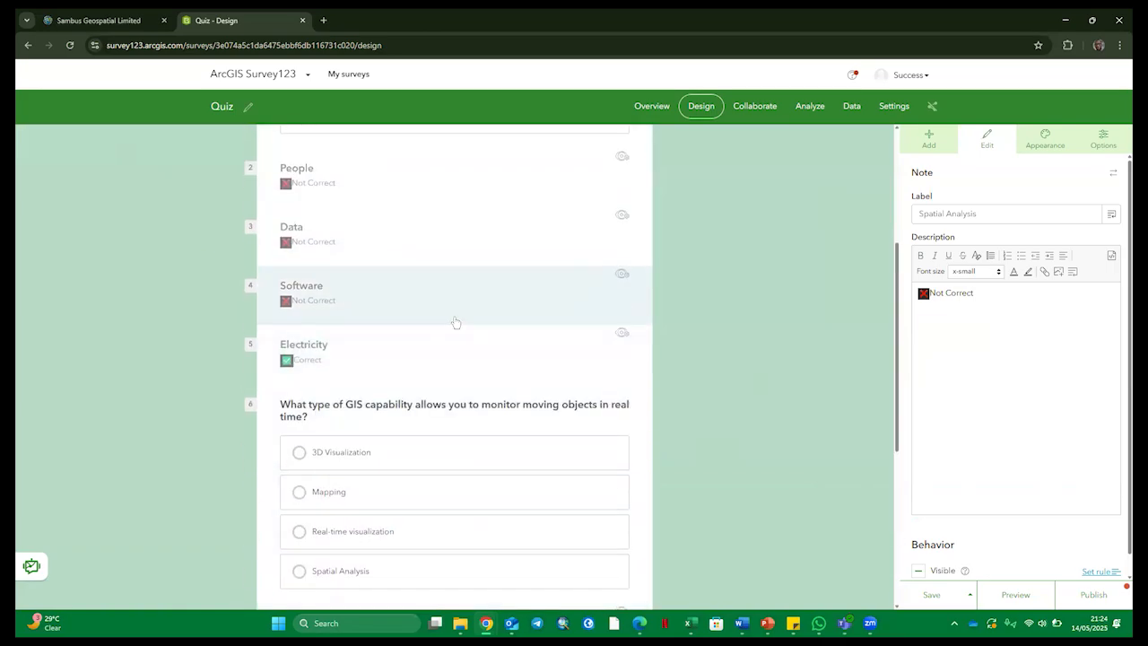
Preview the survey and test the GIS component question with the answers People, Data, Software and Electricity in turn.
scroll(455, 322, down, 10)
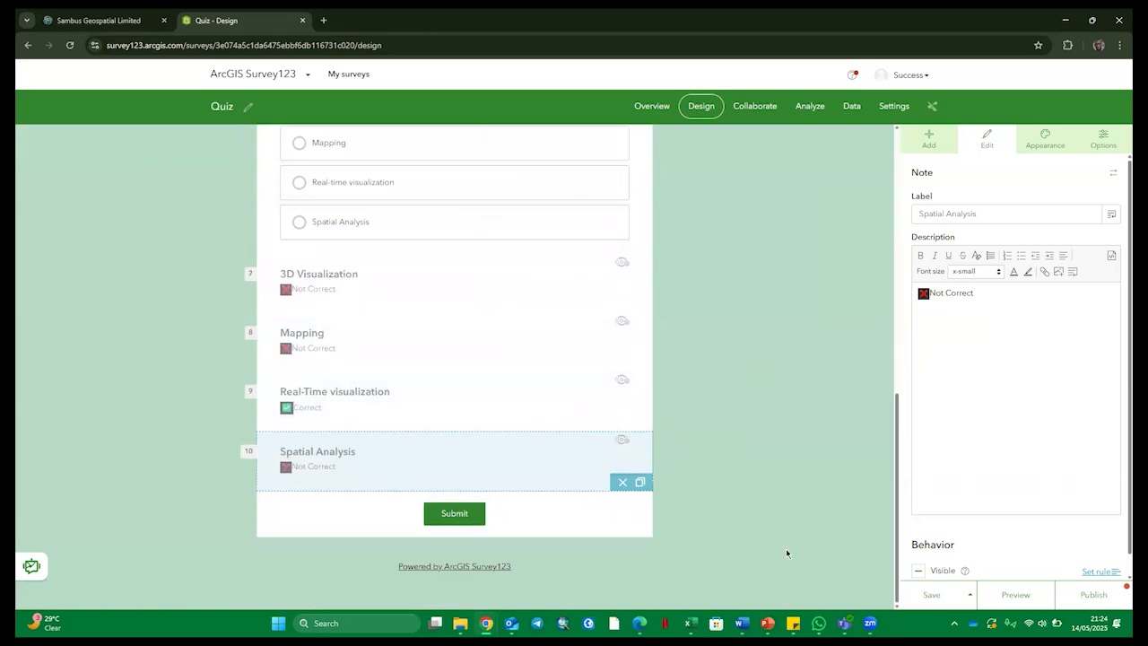
click(1020, 596)
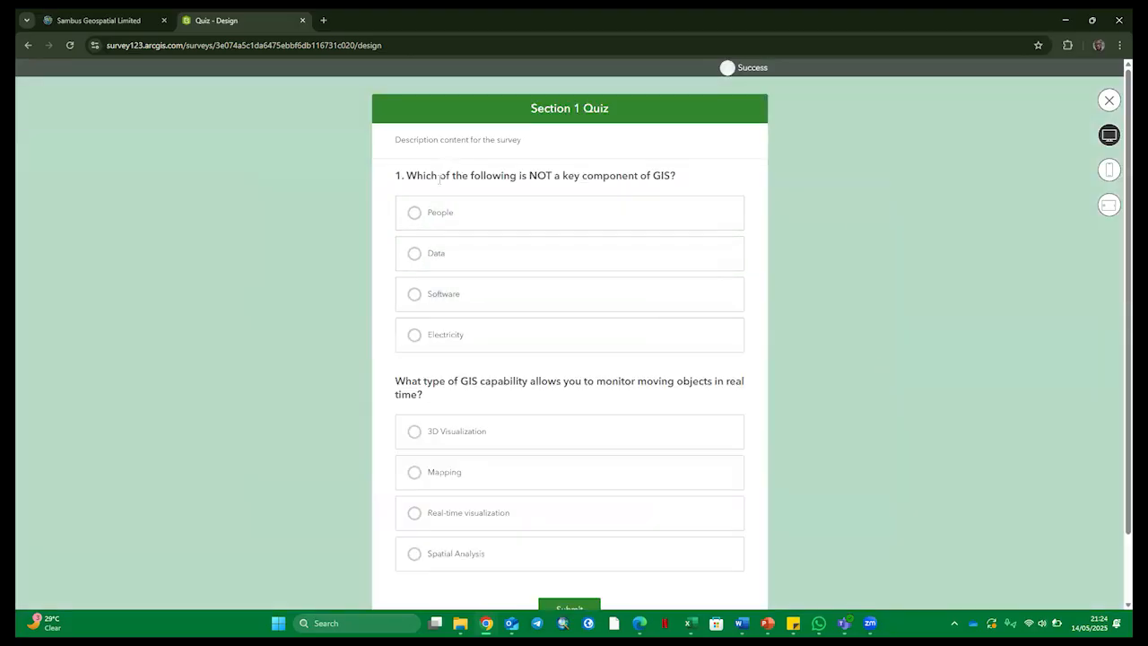
click(430, 222)
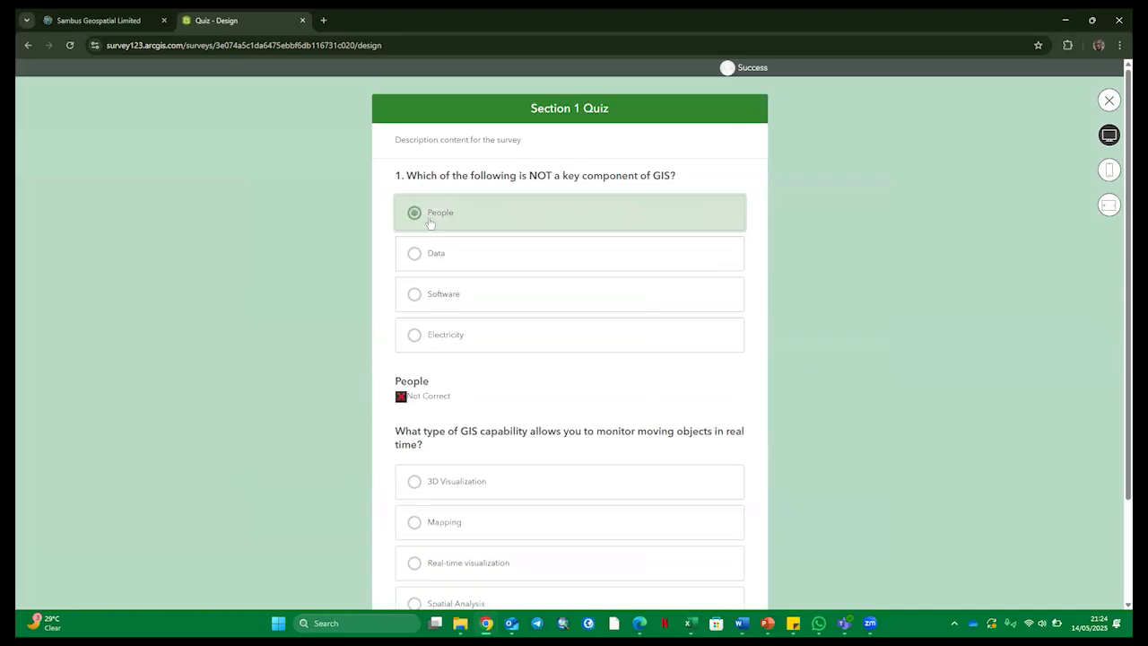
click(431, 262)
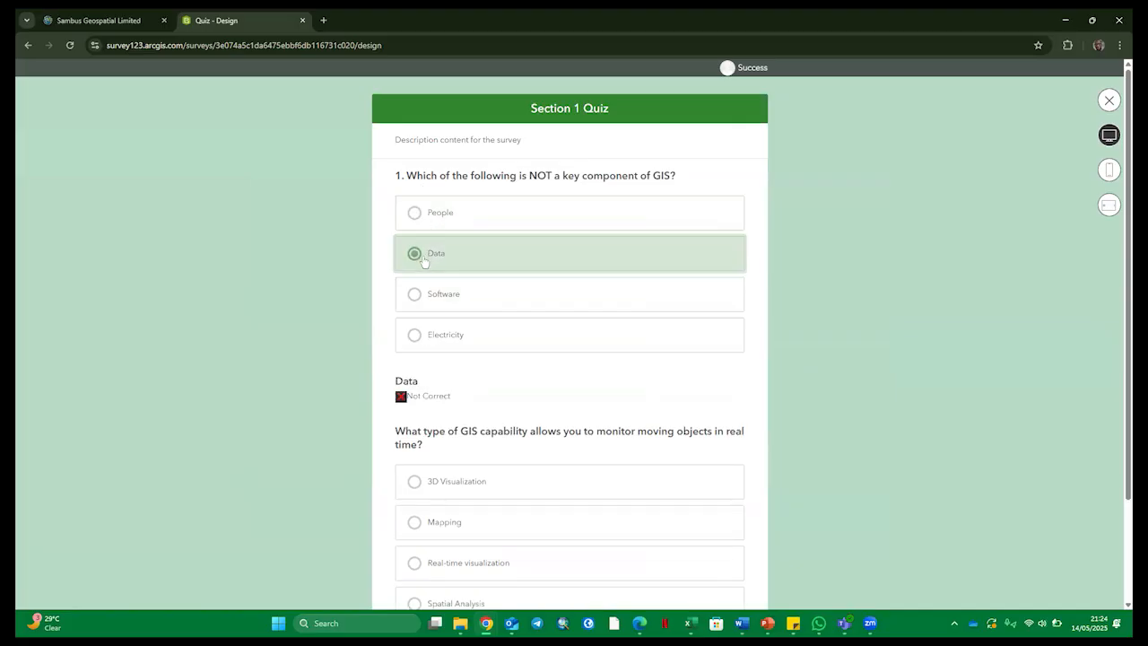
click(452, 303)
click(458, 341)
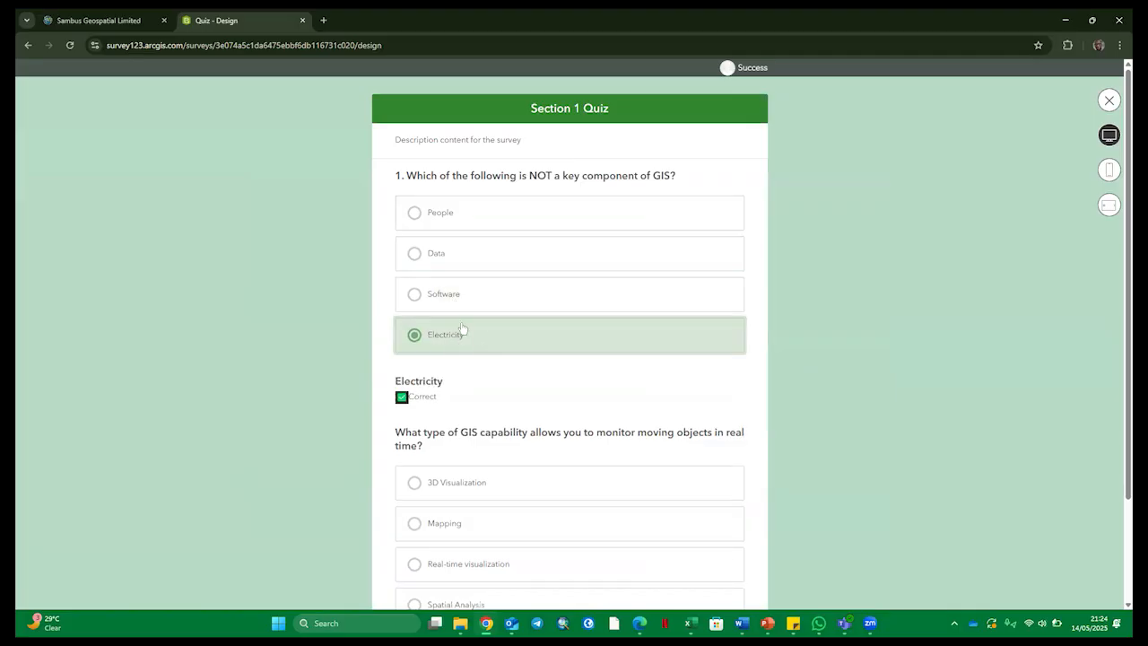
Test the real-time monitoring question in the preview with 3D Visualization, Real-time visualization, Mapping and Spatial Analysis, and review the whole form.
scroll(438, 446, down, 2)
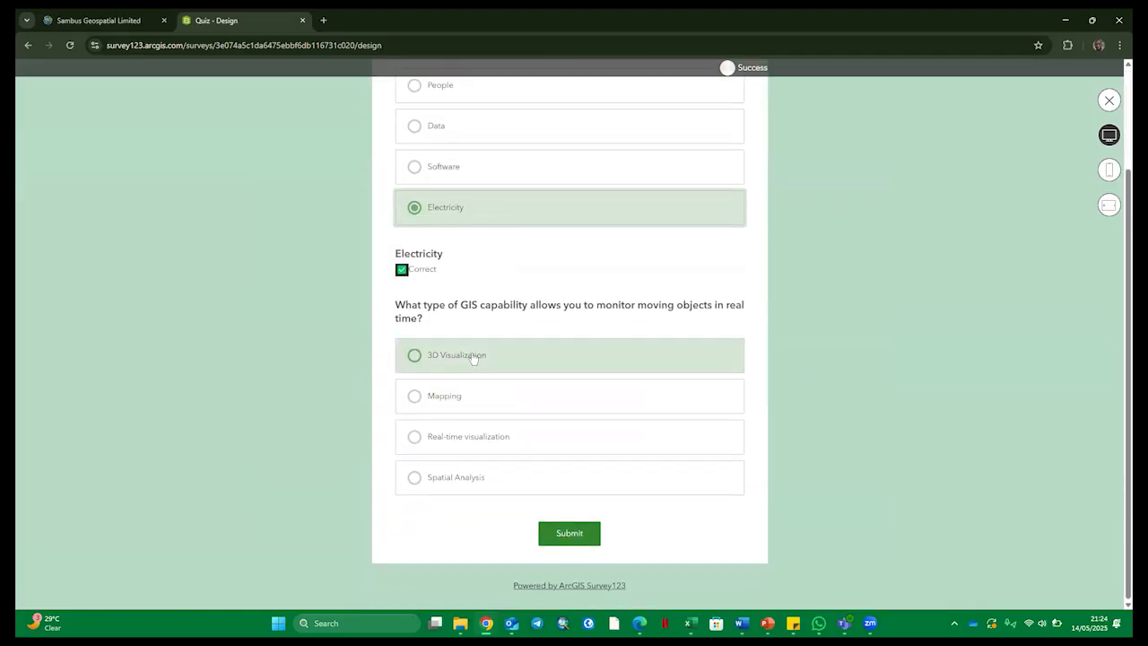
click(474, 358)
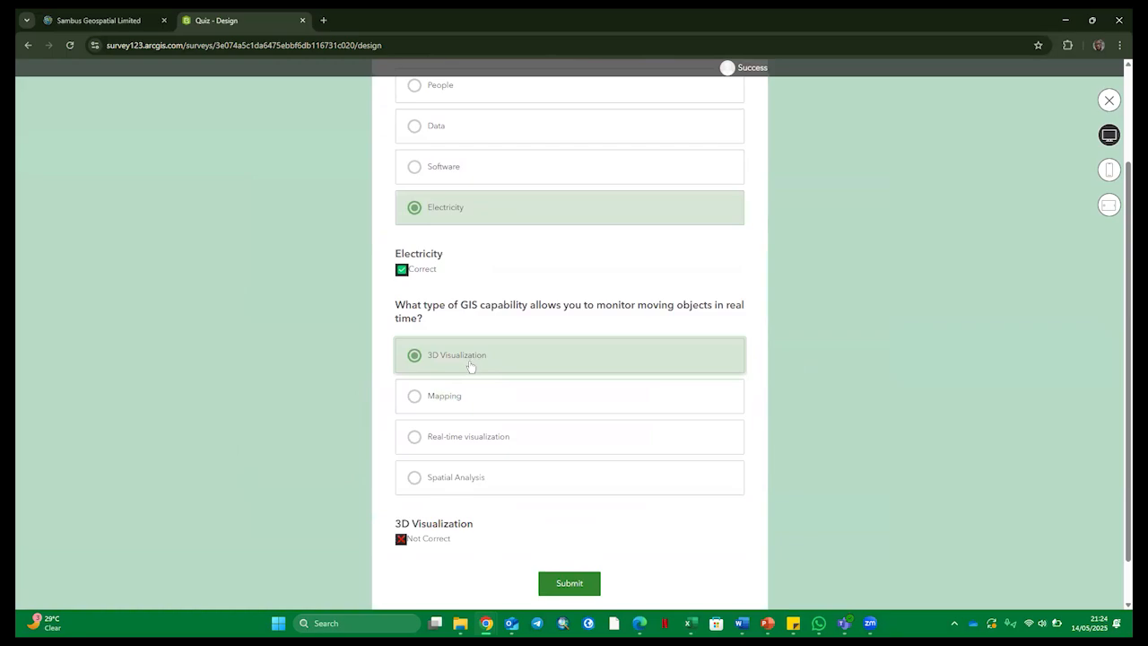
click(476, 437)
click(477, 413)
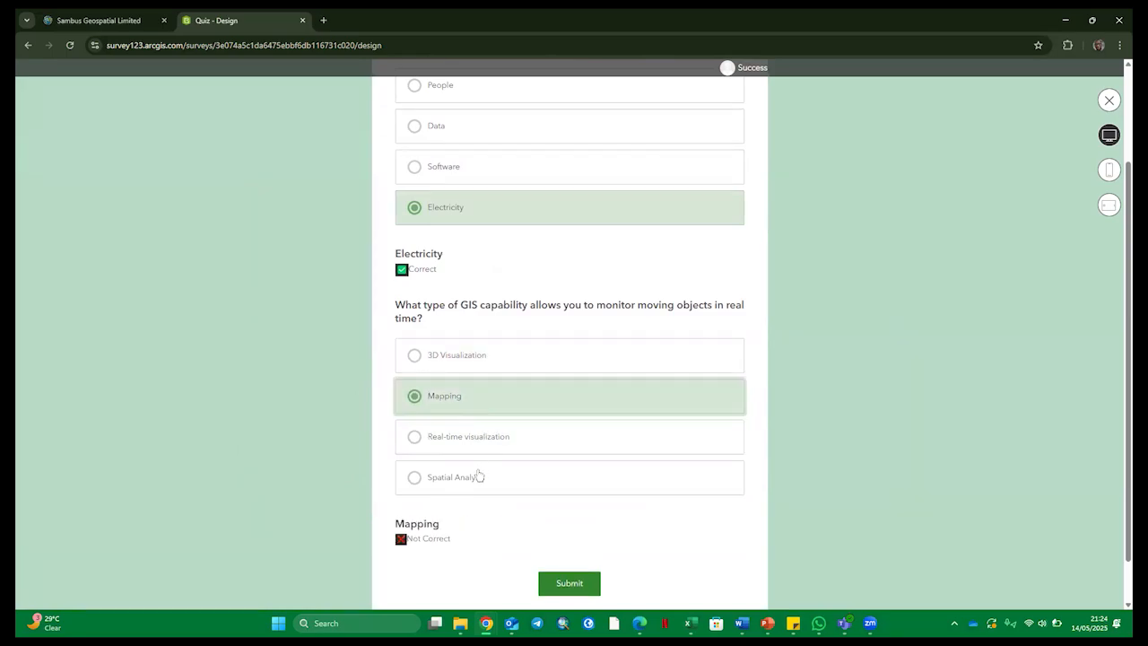
click(479, 481)
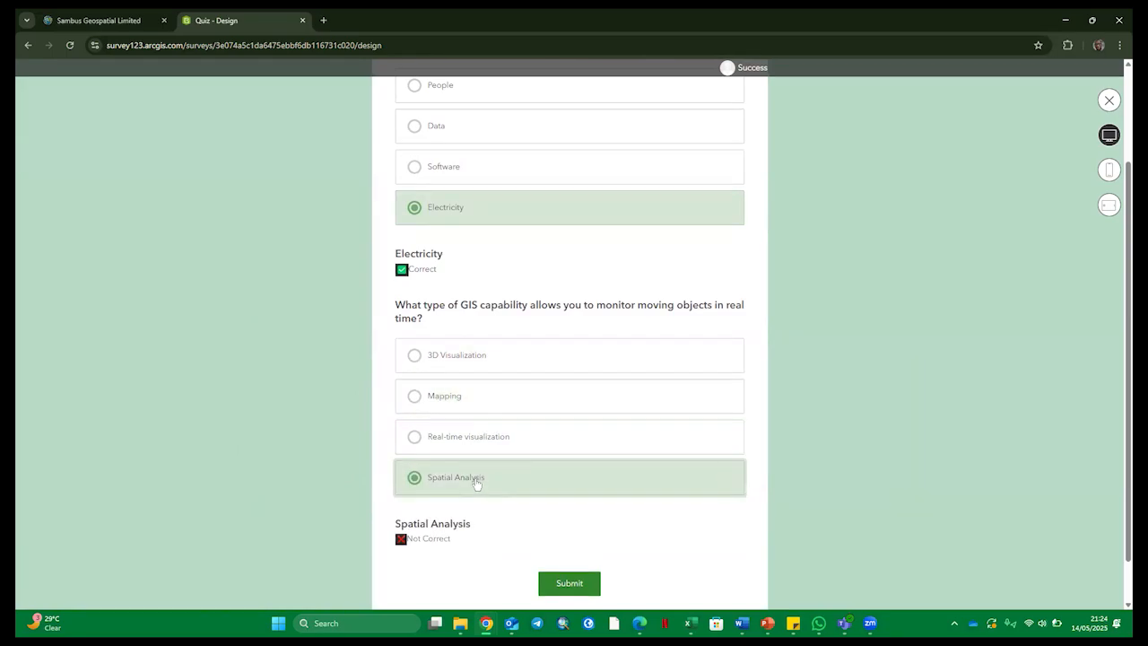
scroll(492, 438, up, 2)
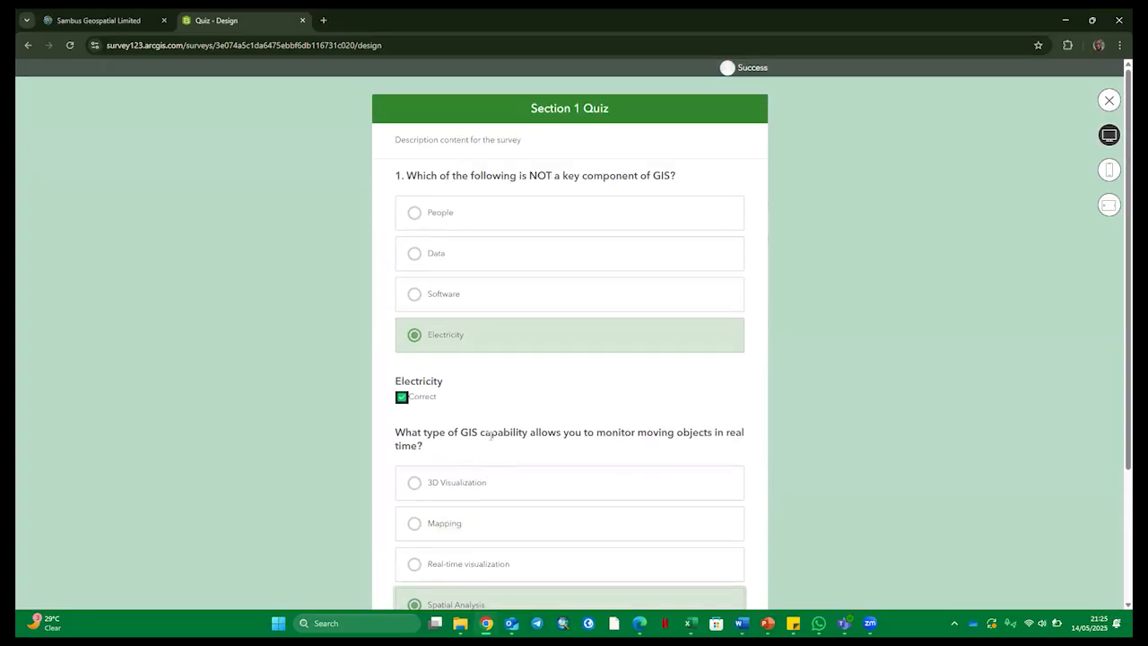
scroll(522, 430, down, 2)
scroll(520, 428, up, 2)
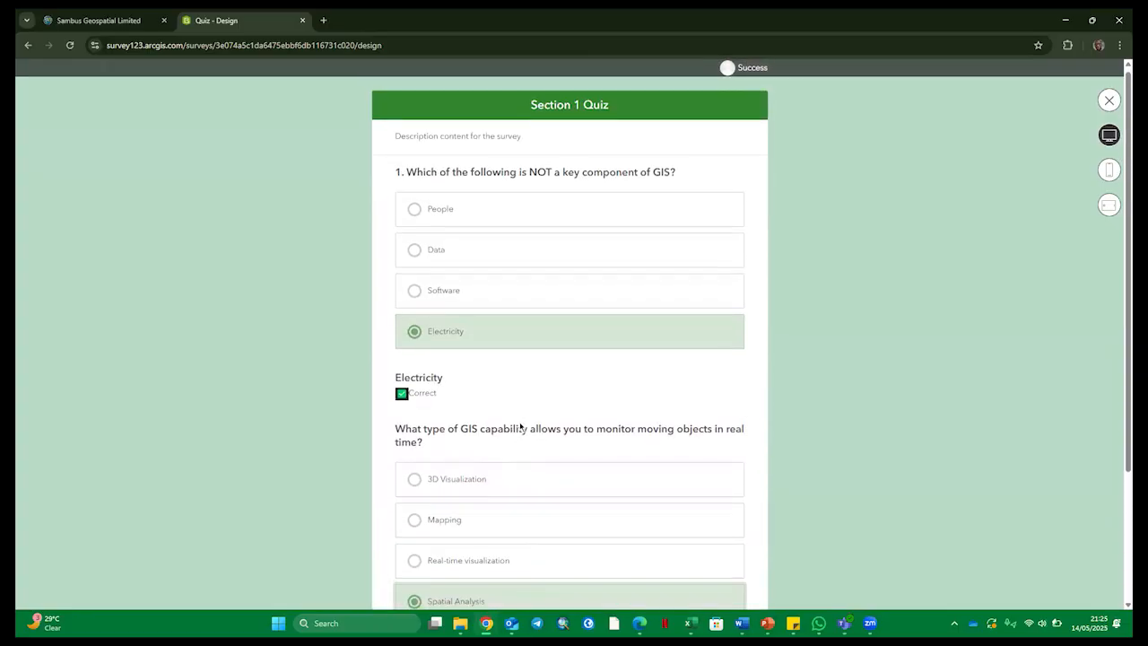